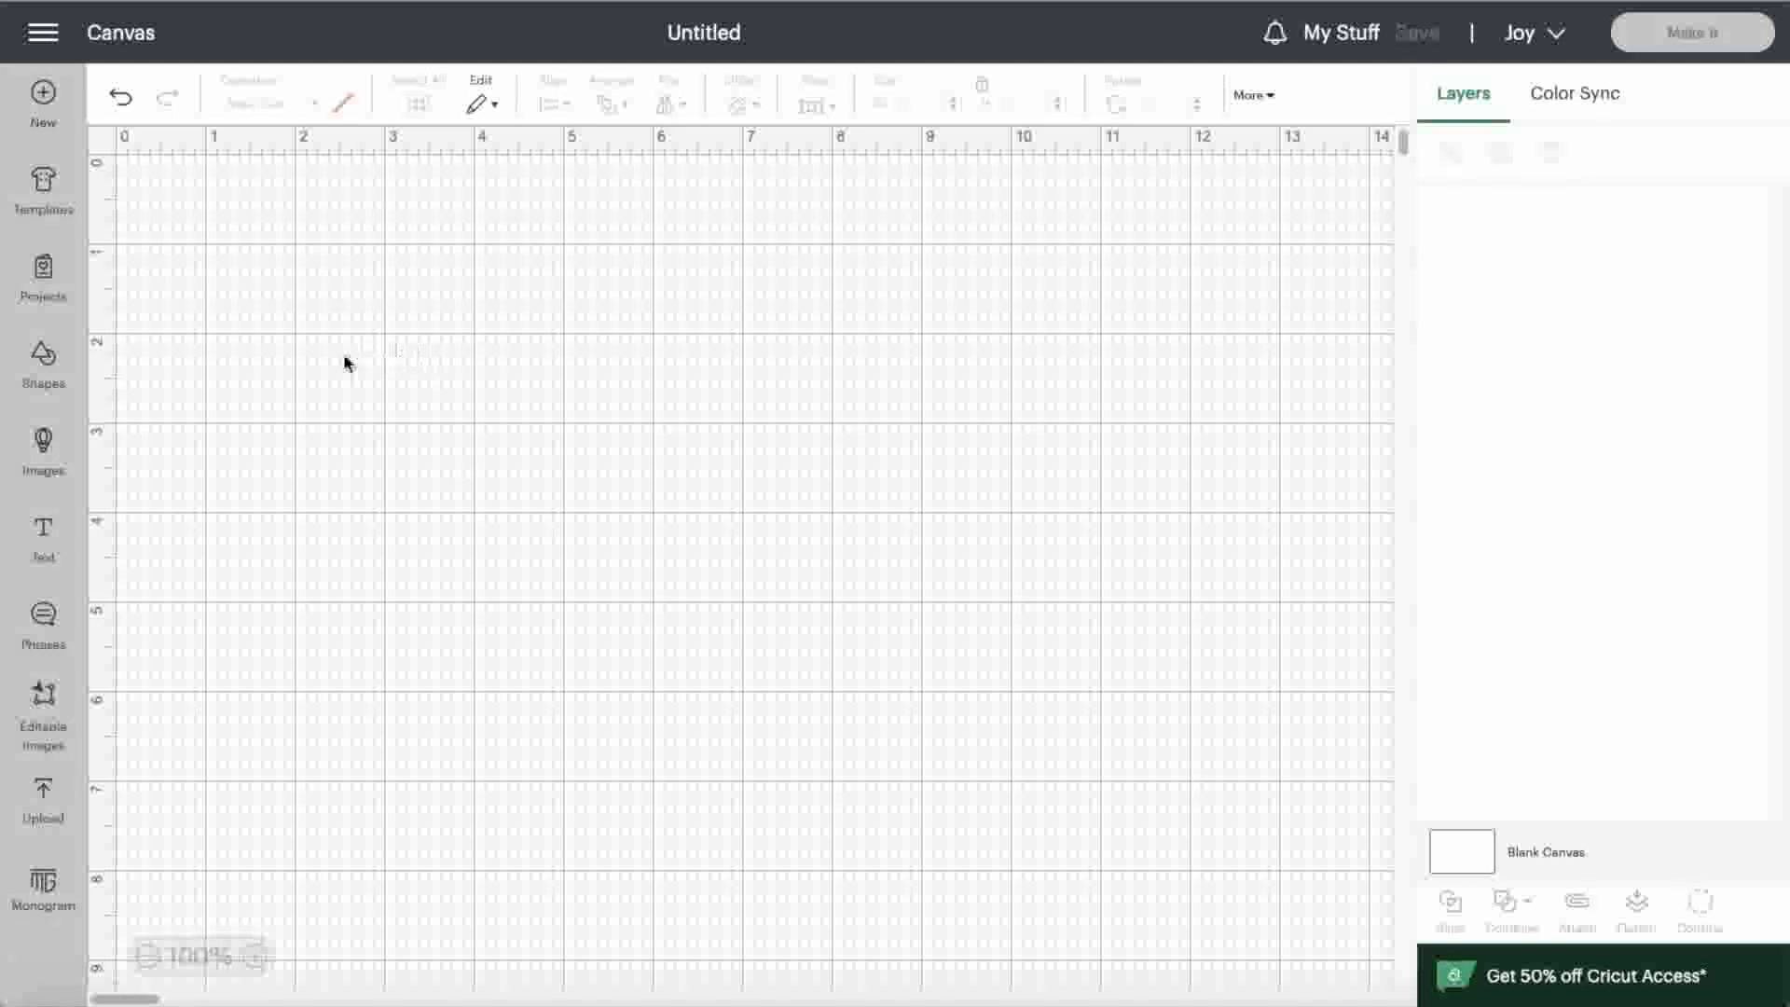
Add a free octagon shape to the blank canvas and move it to the 1 in vertical gridline.
{"action": "left_click", "coordinate": [43, 366]}
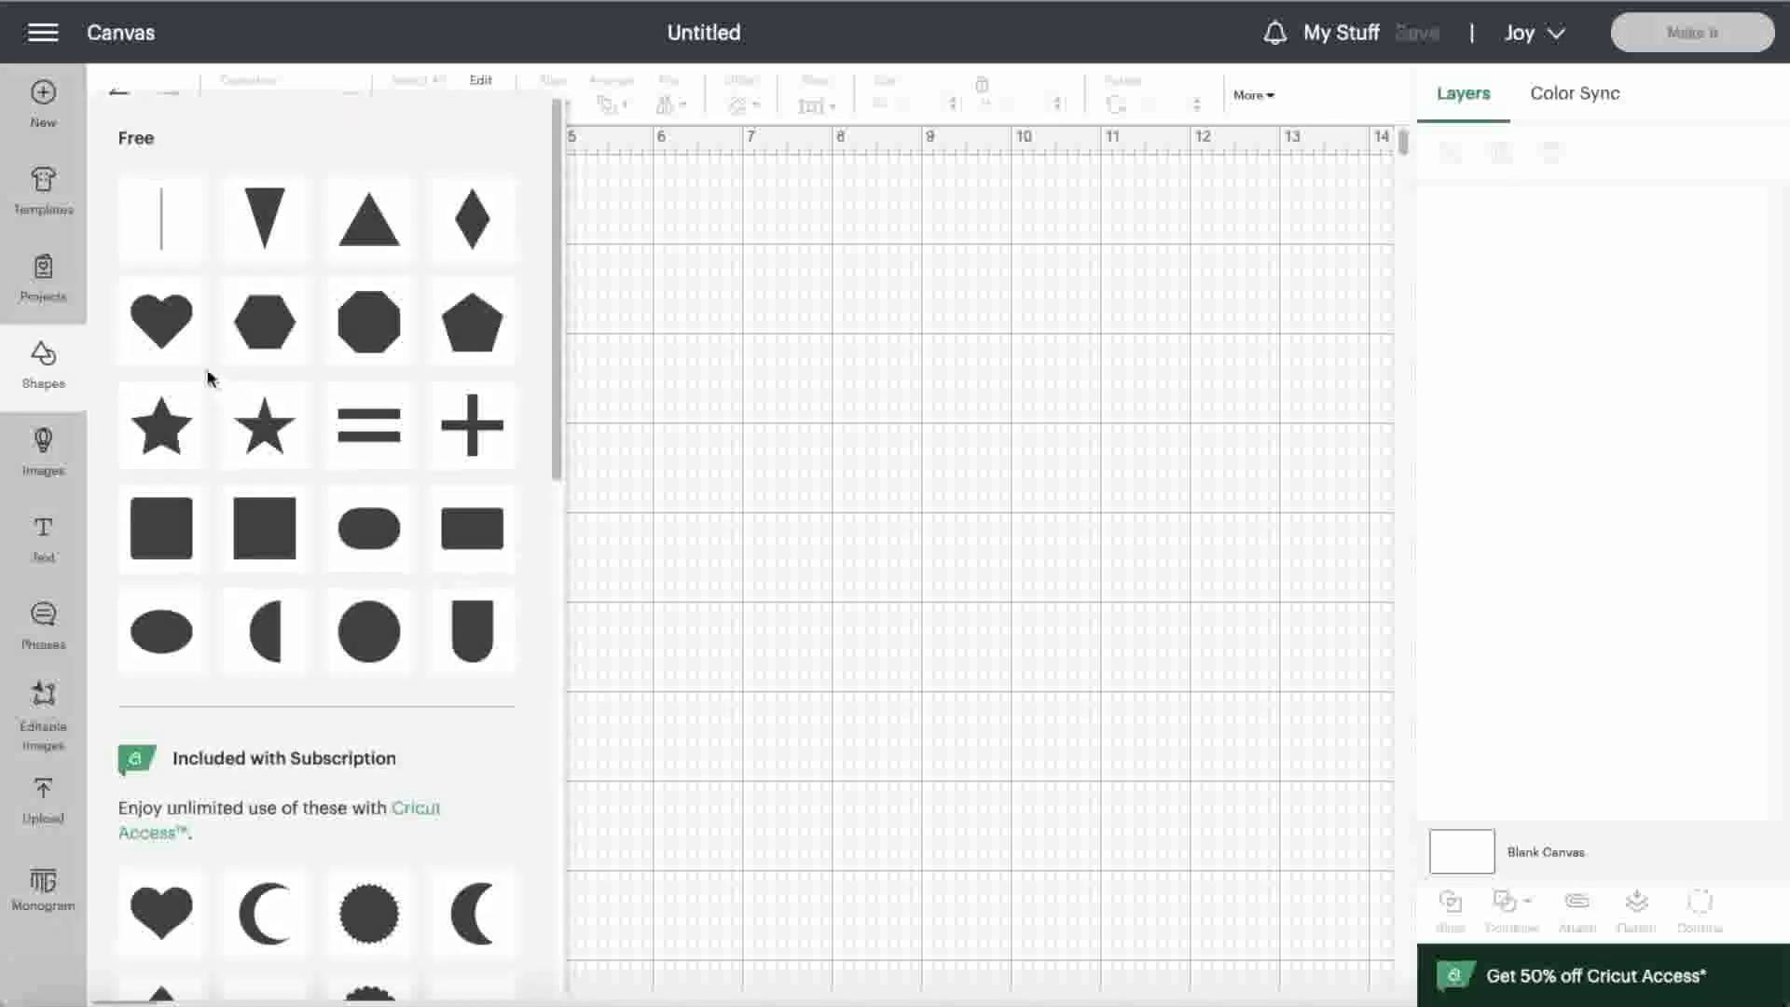
{"action": "left_click", "coordinate": [365, 336]}
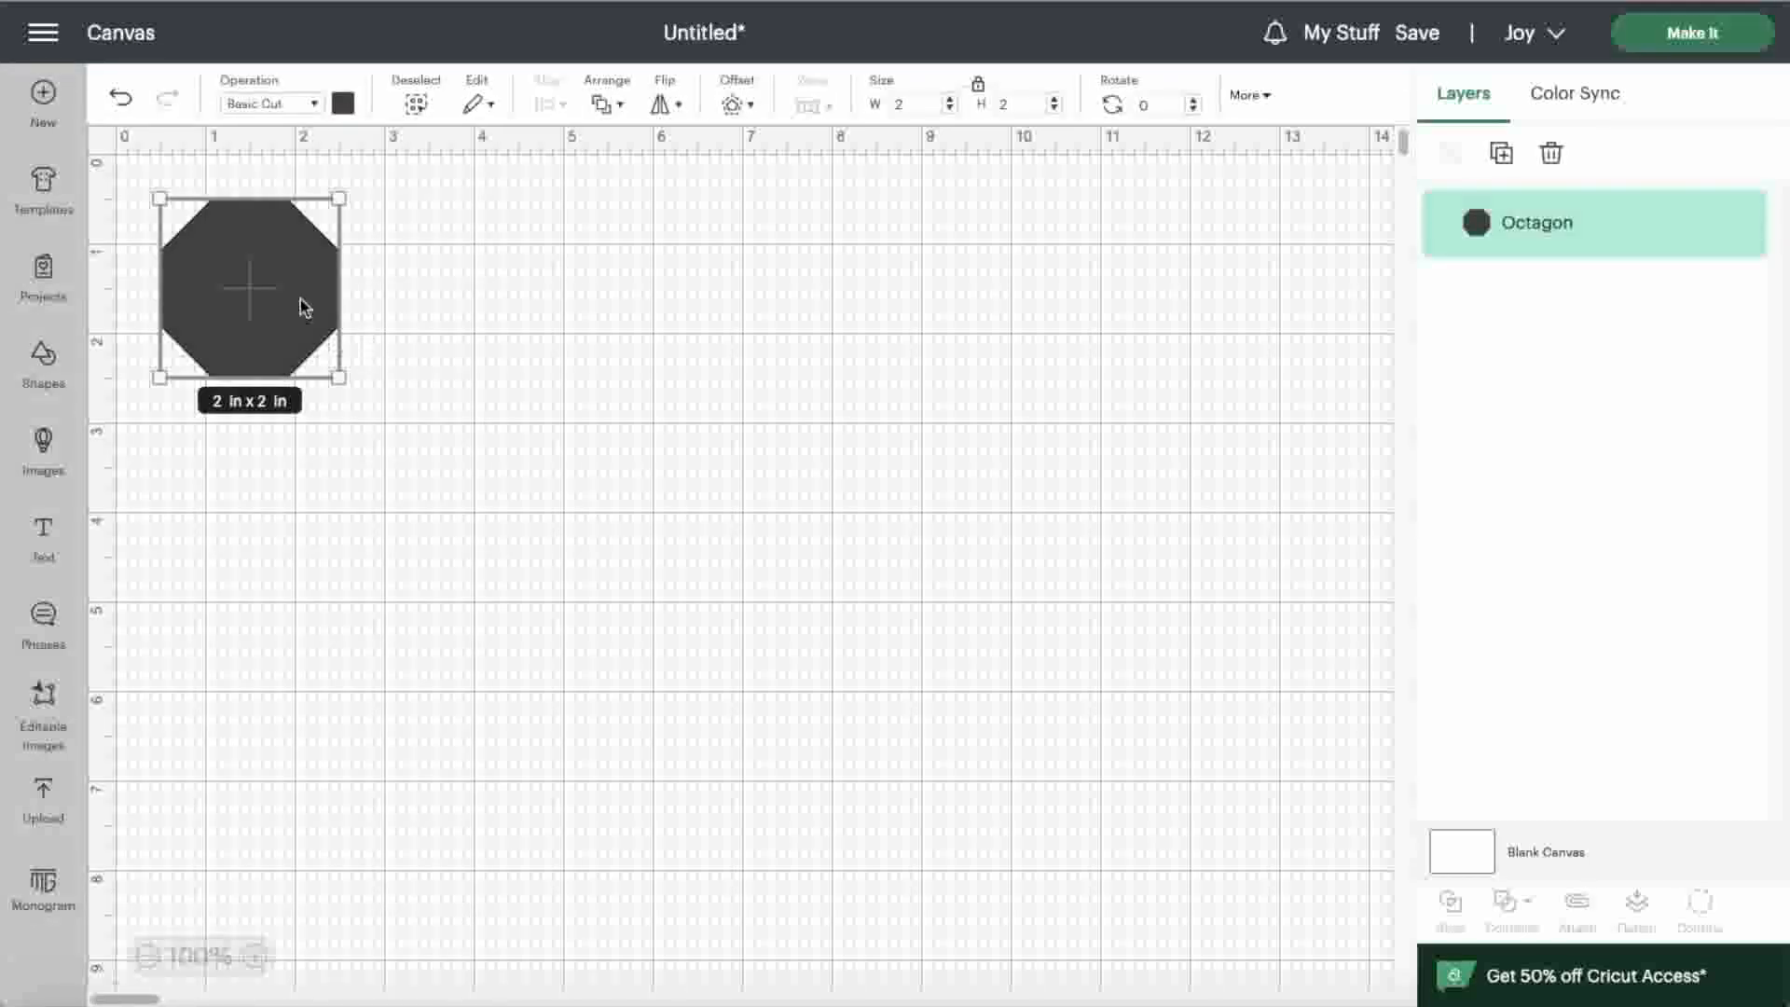
{"action": "left_click_drag", "start_coordinate": [283, 322], "coordinate": [334, 335]}
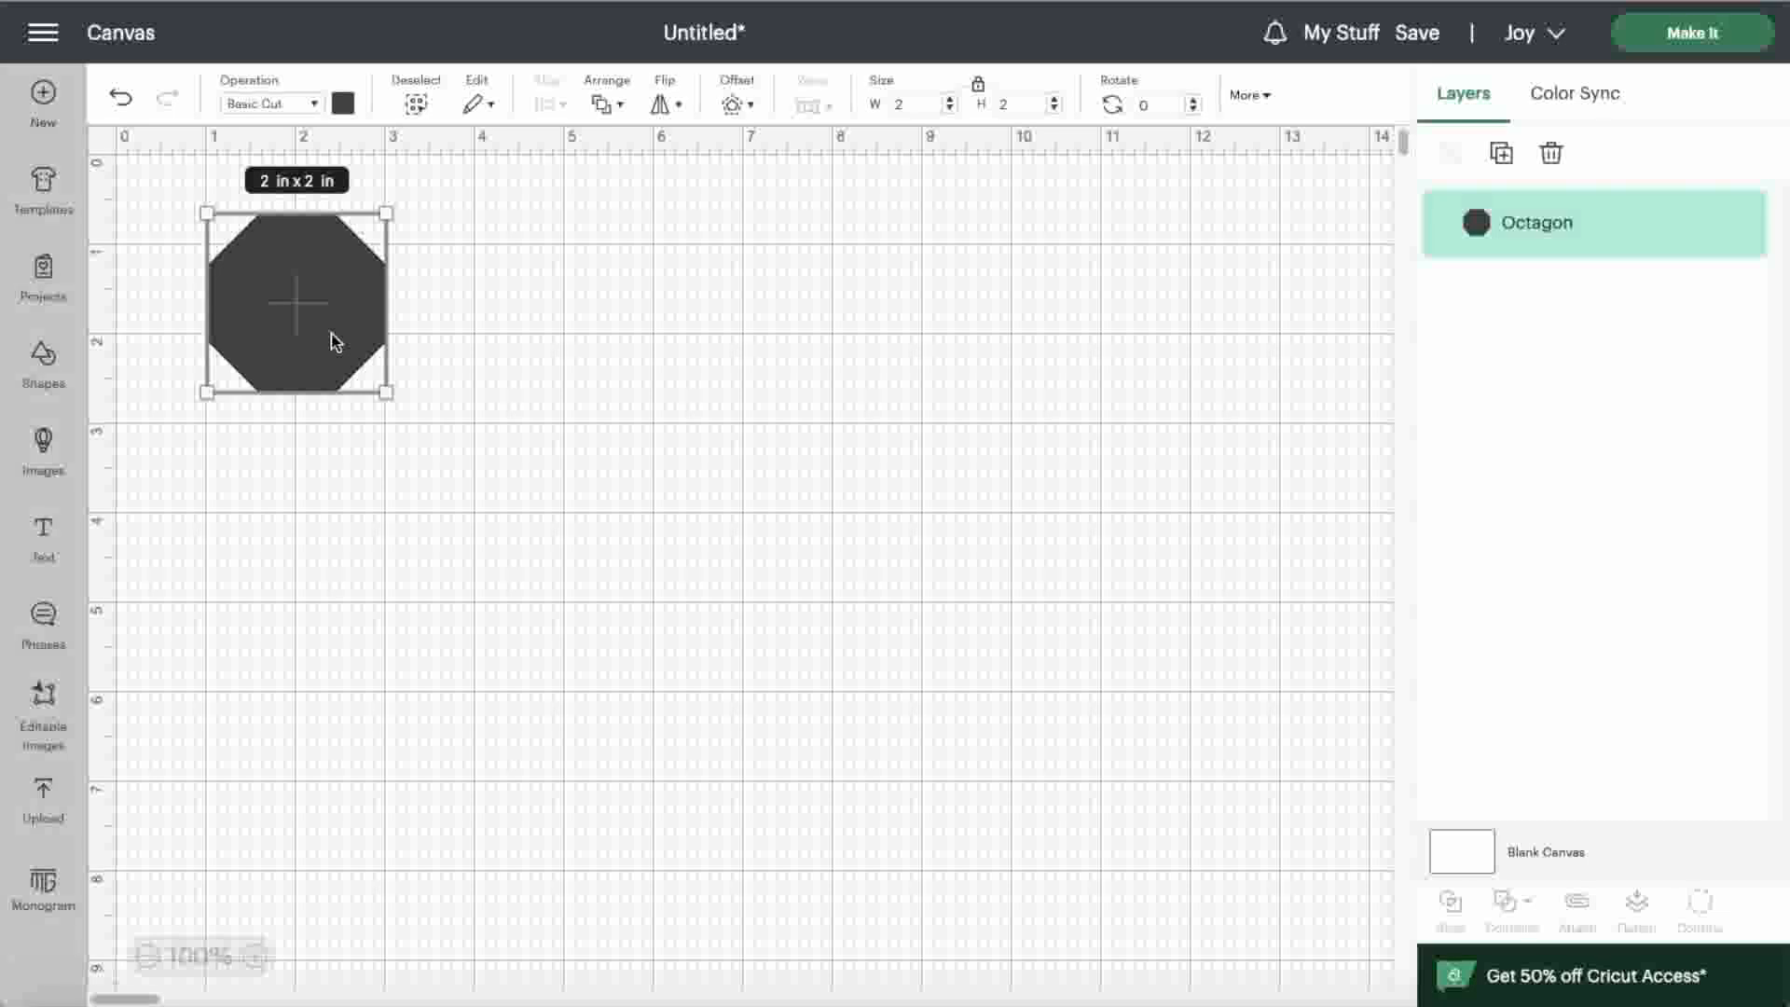
Resize the octagon to 0.75 x 0.75 in and position its upper corner where the 1 in gridlines meet.
{"action": "left_click", "coordinate": [902, 104]}
{"action": "key", "text": "BackSpace"}
{"action": "type", "text": "75"}
{"action": "left_click", "coordinate": [1012, 104]}
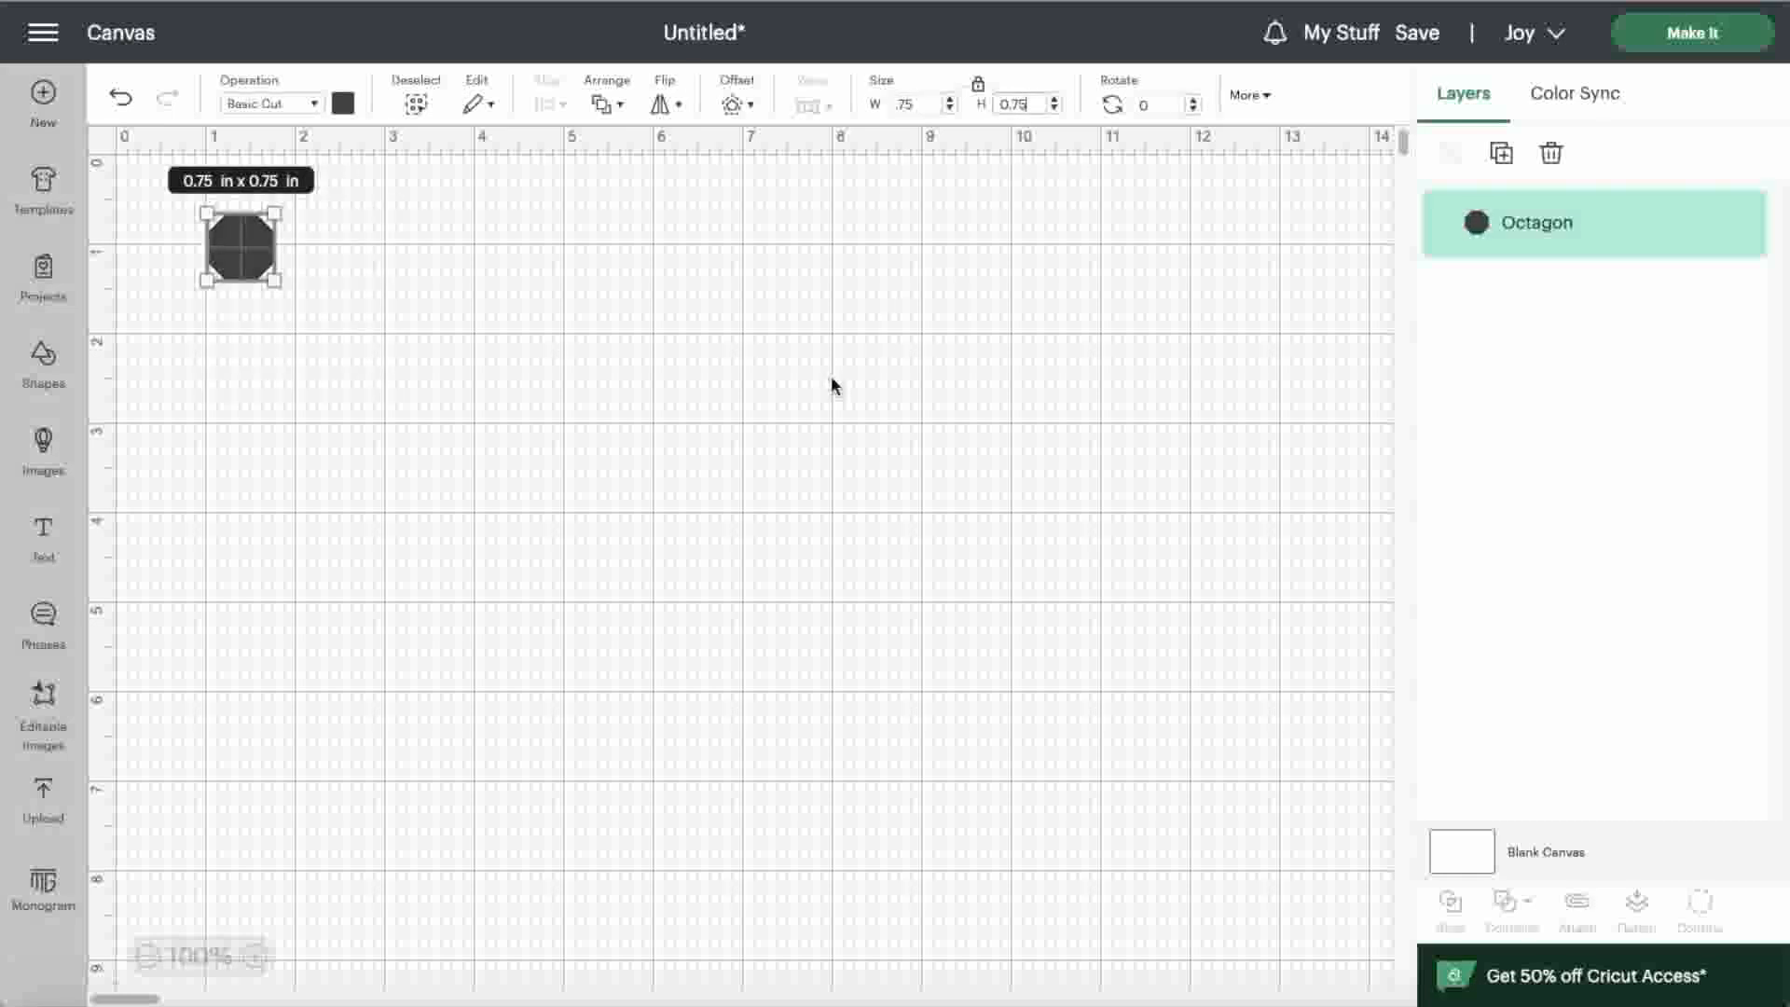
{"action": "left_click", "coordinate": [976, 88]}
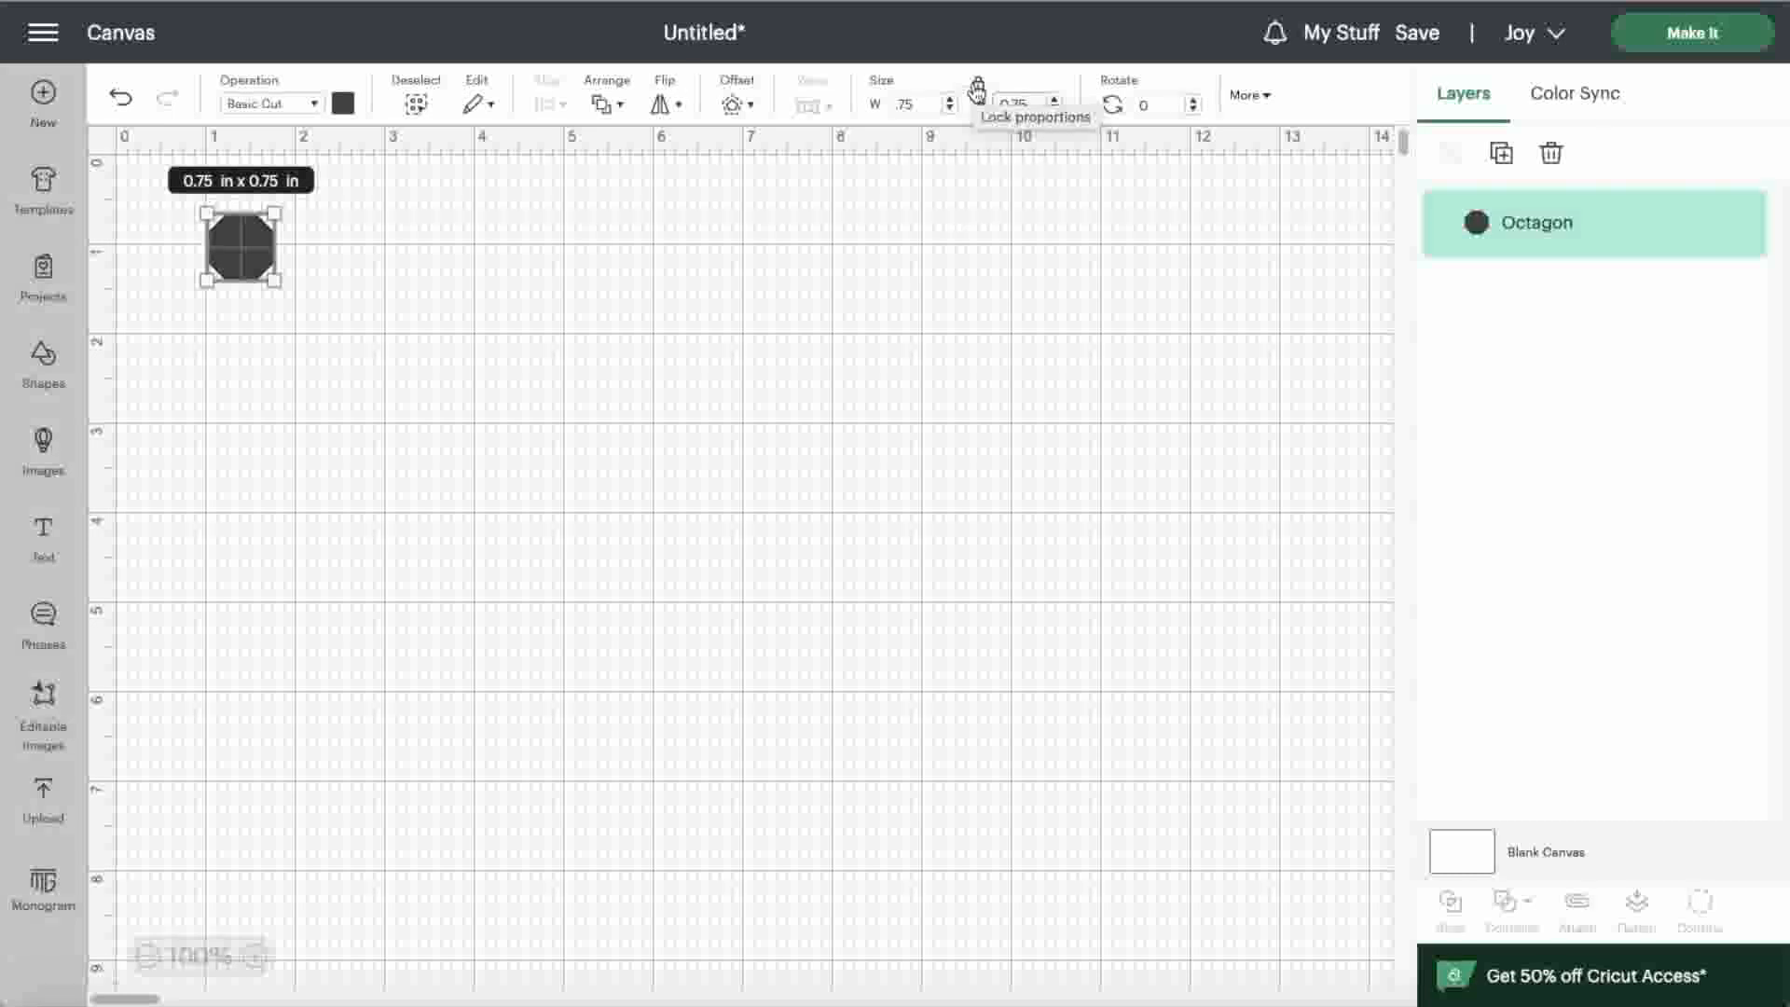
{"action": "left_click_drag", "start_coordinate": [251, 248], "coordinate": [234, 280]}
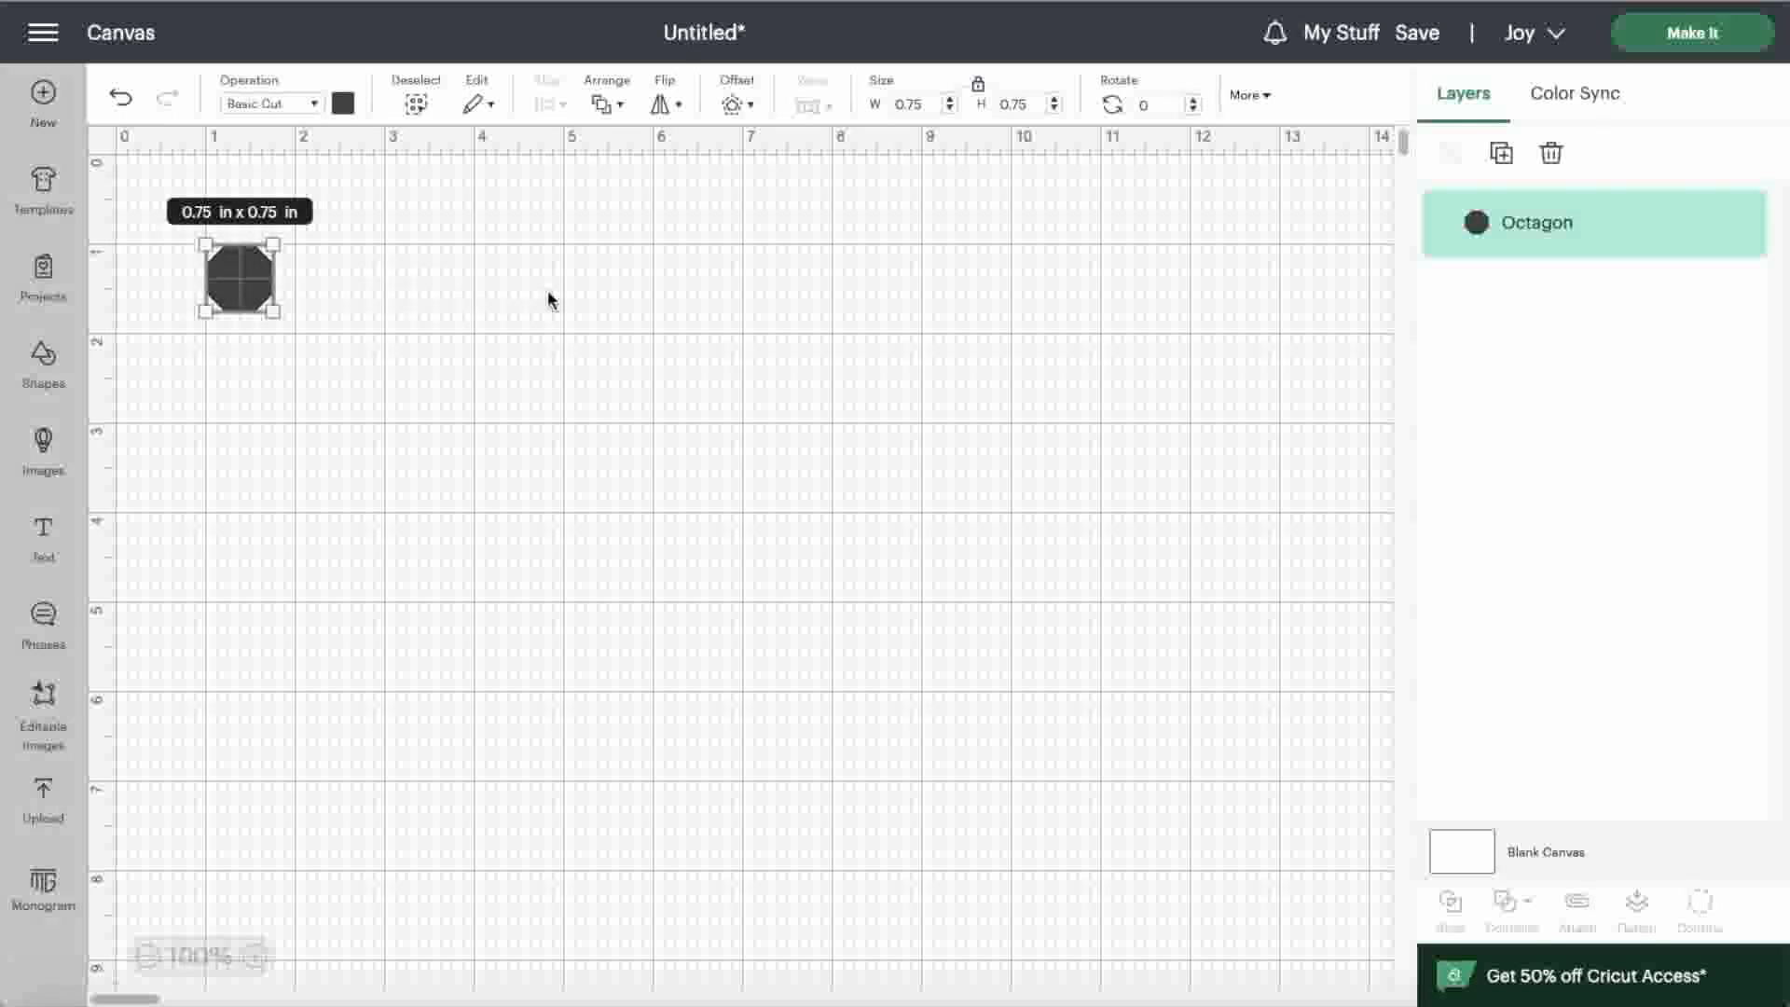
Duplicate the octagon and place the copy directly below the original as a spacer.
{"action": "key", "text": "ctrl+d"}
{"action": "left_click_drag", "start_coordinate": [254, 276], "coordinate": [252, 343]}
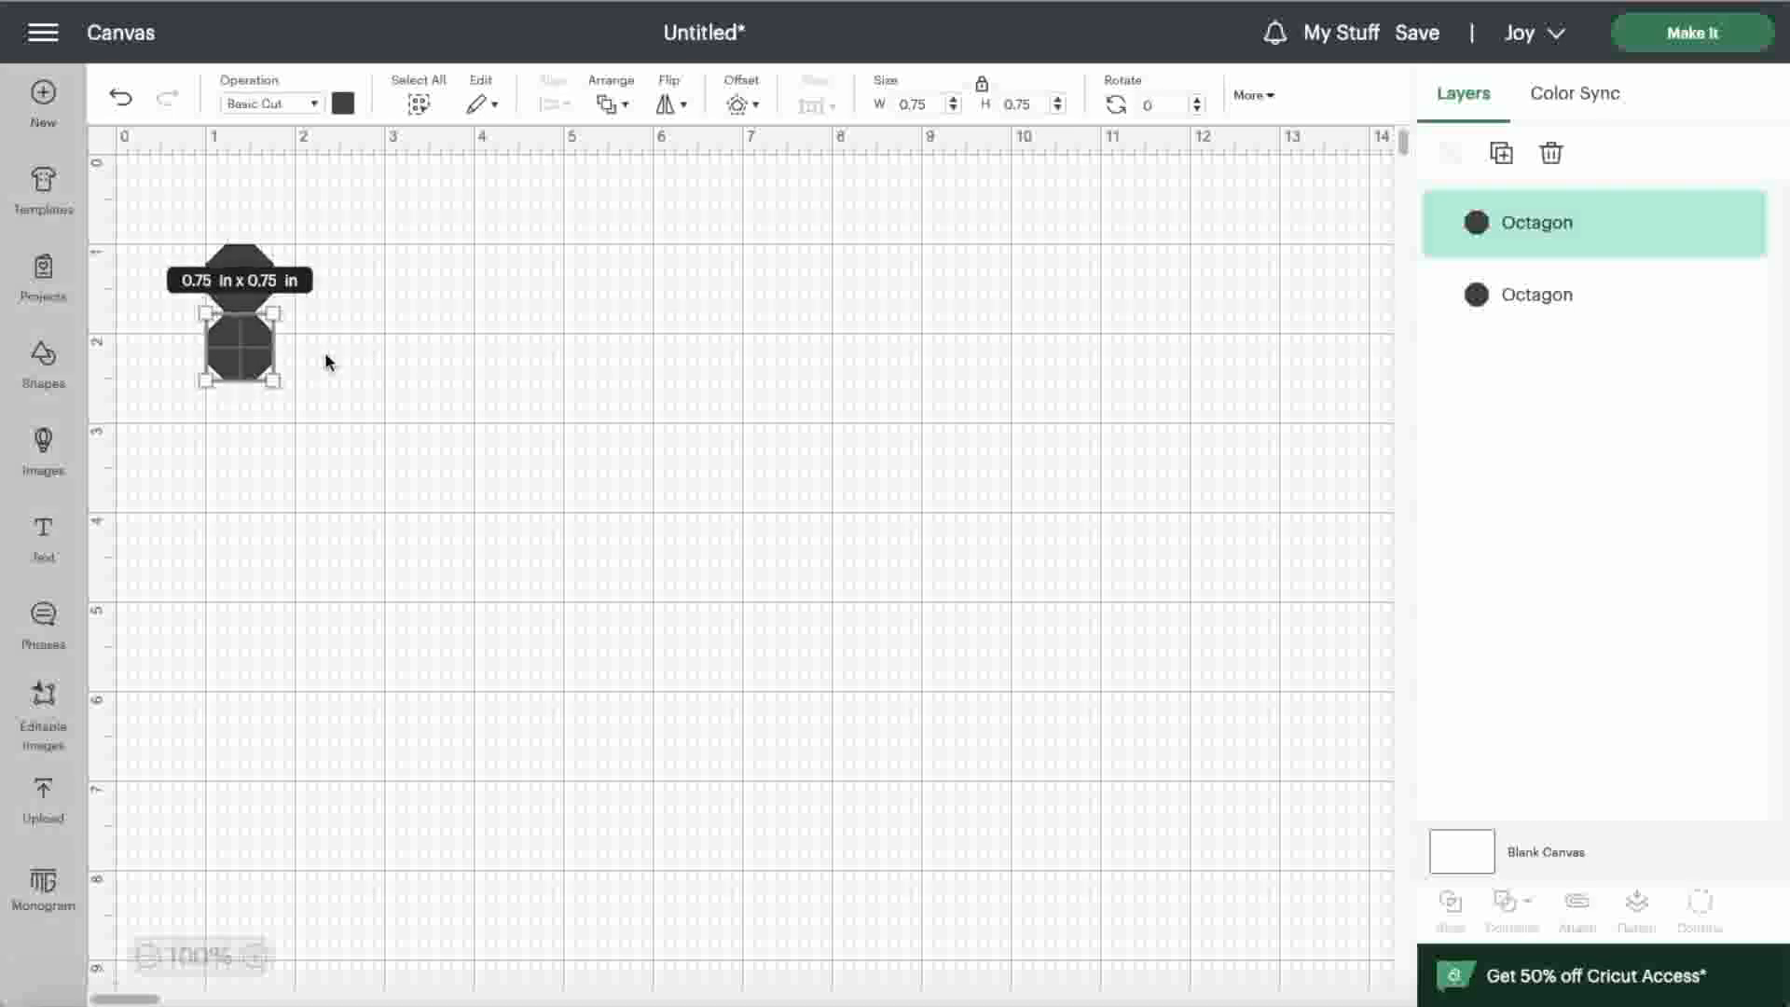
{"action": "left_click", "coordinate": [326, 361]}
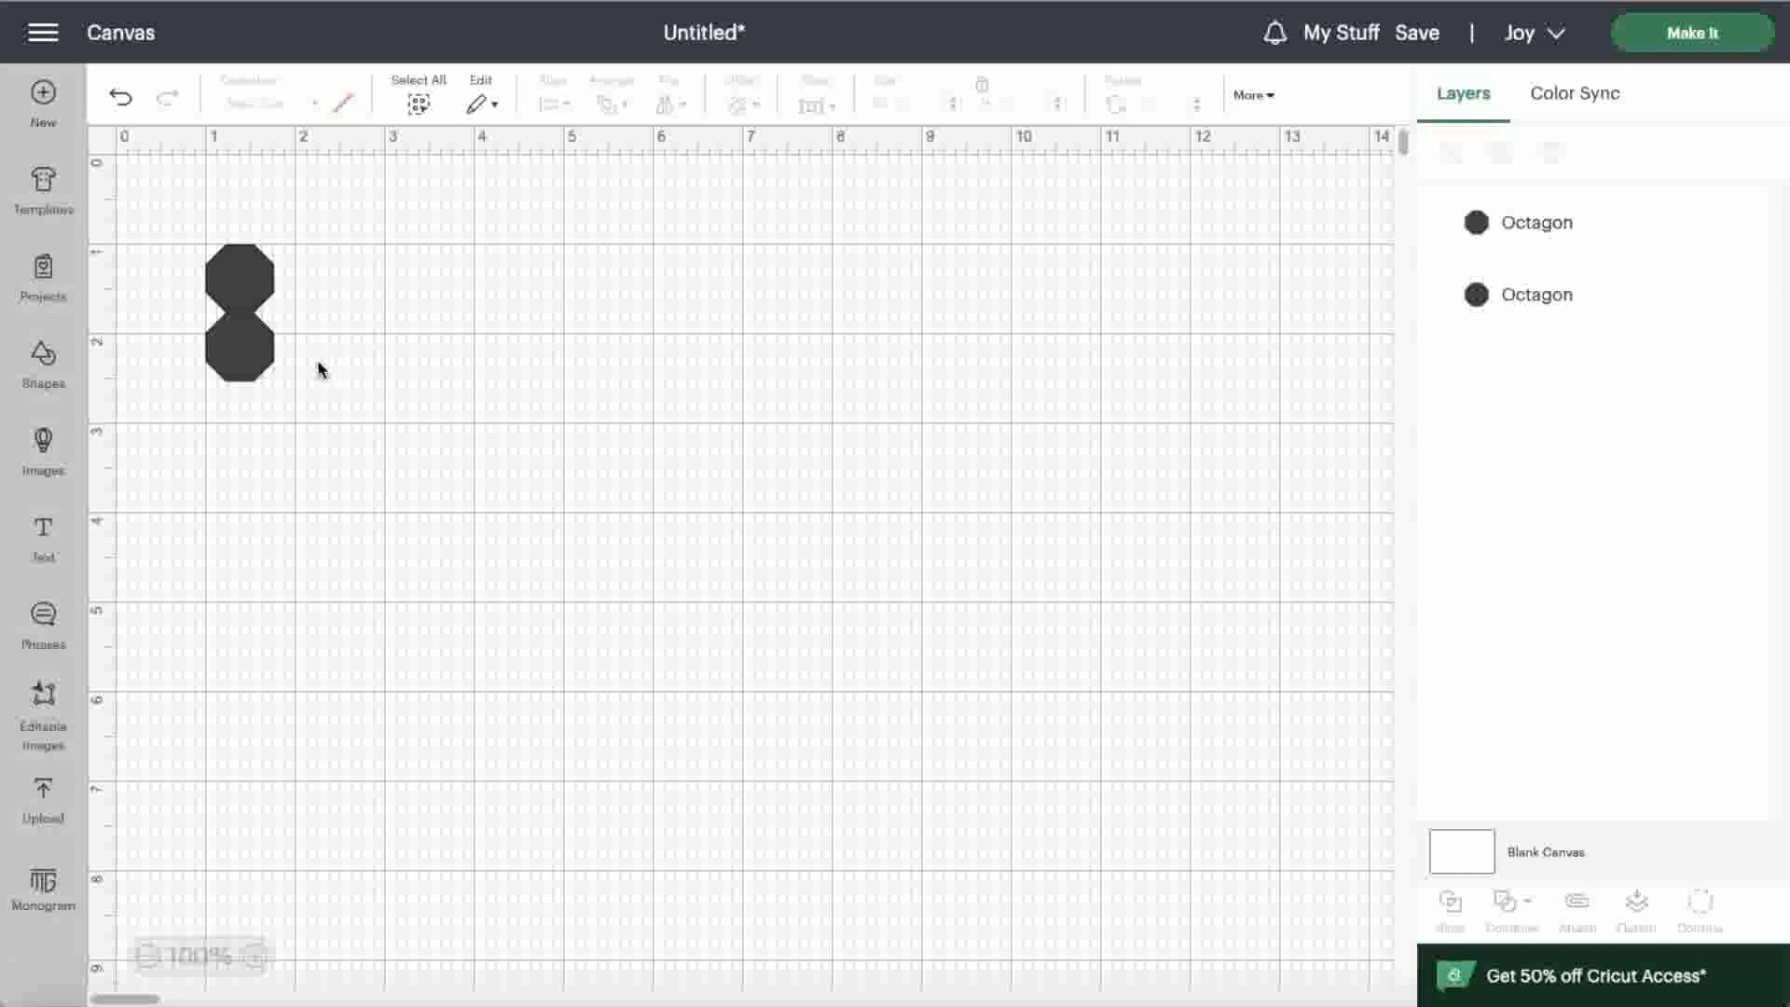
{"action": "left_click", "coordinate": [244, 347]}
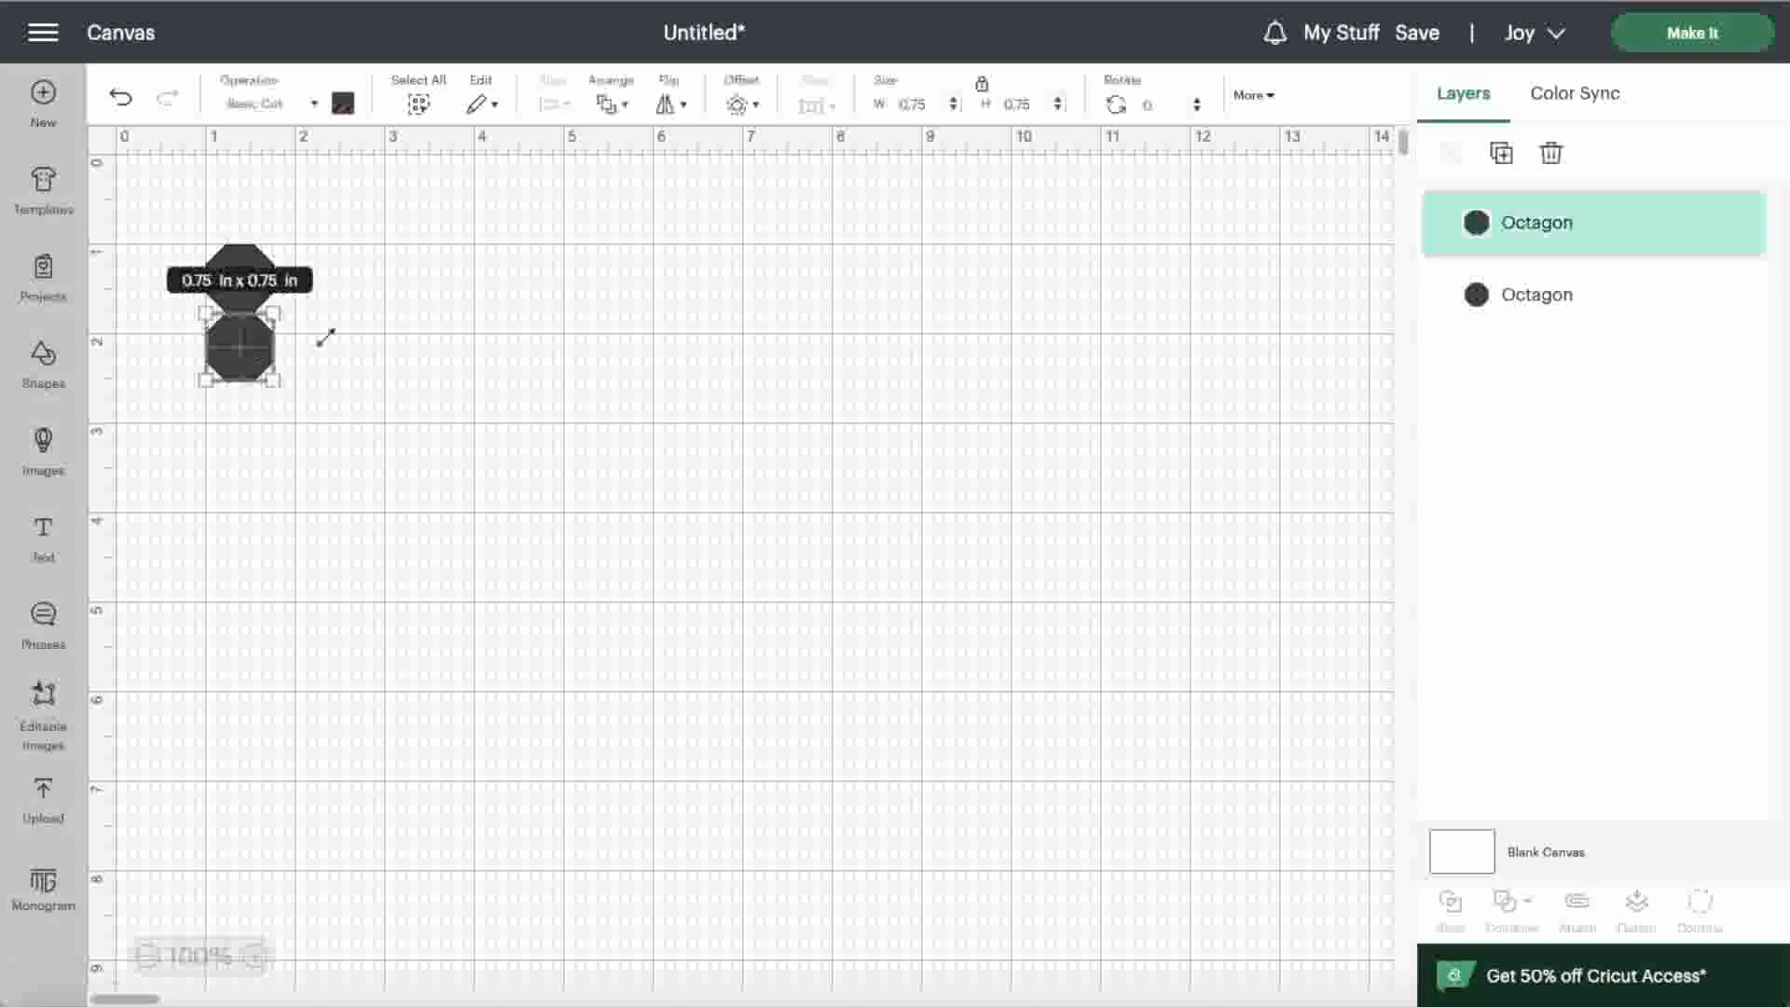
Paste another octagon directly below the spacer octagon, and move the spacer beneath the pasted one.
{"action": "key", "text": "super+v"}
{"action": "left_click", "coordinate": [384, 352]}
{"action": "left_click_drag", "start_coordinate": [304, 330], "coordinate": [267, 434]}
{"action": "left_click", "coordinate": [254, 341]}
{"action": "left_click_drag", "start_coordinate": [253, 341], "coordinate": [252, 479]}
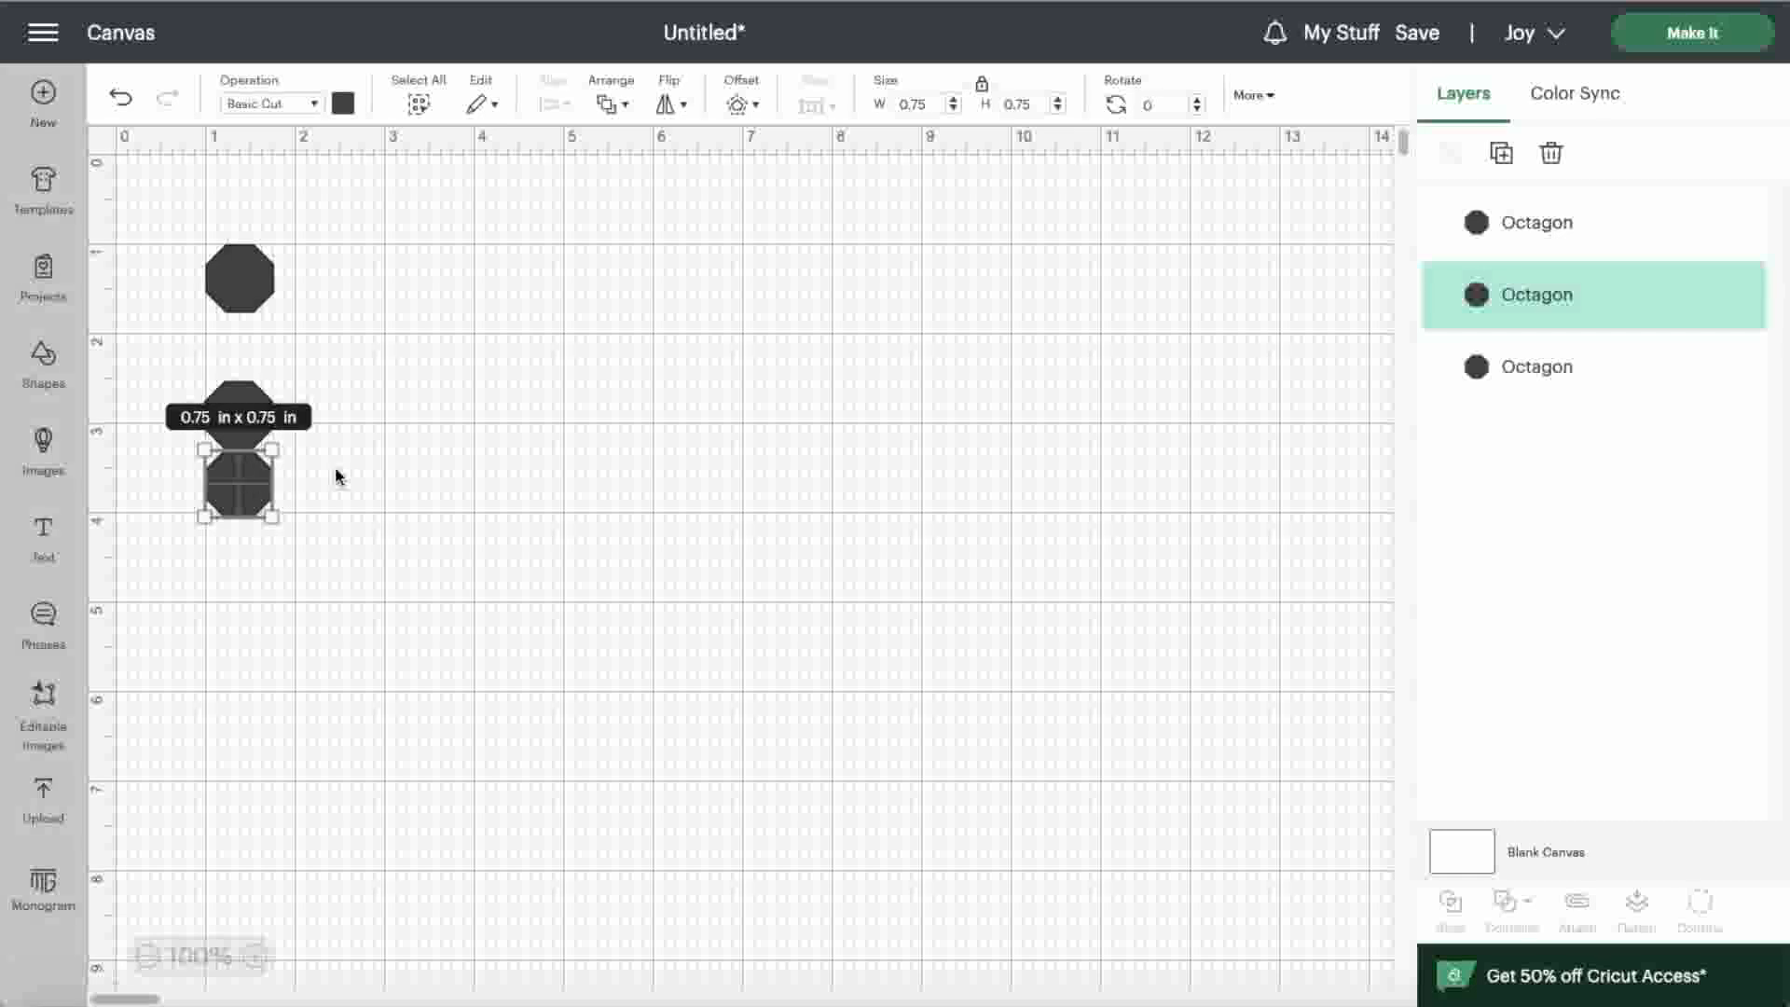
Duplicate the octagon as the column's third one, placed below the spacer, and shift the spacer beneath it.
{"action": "key", "text": "ctrl+d"}
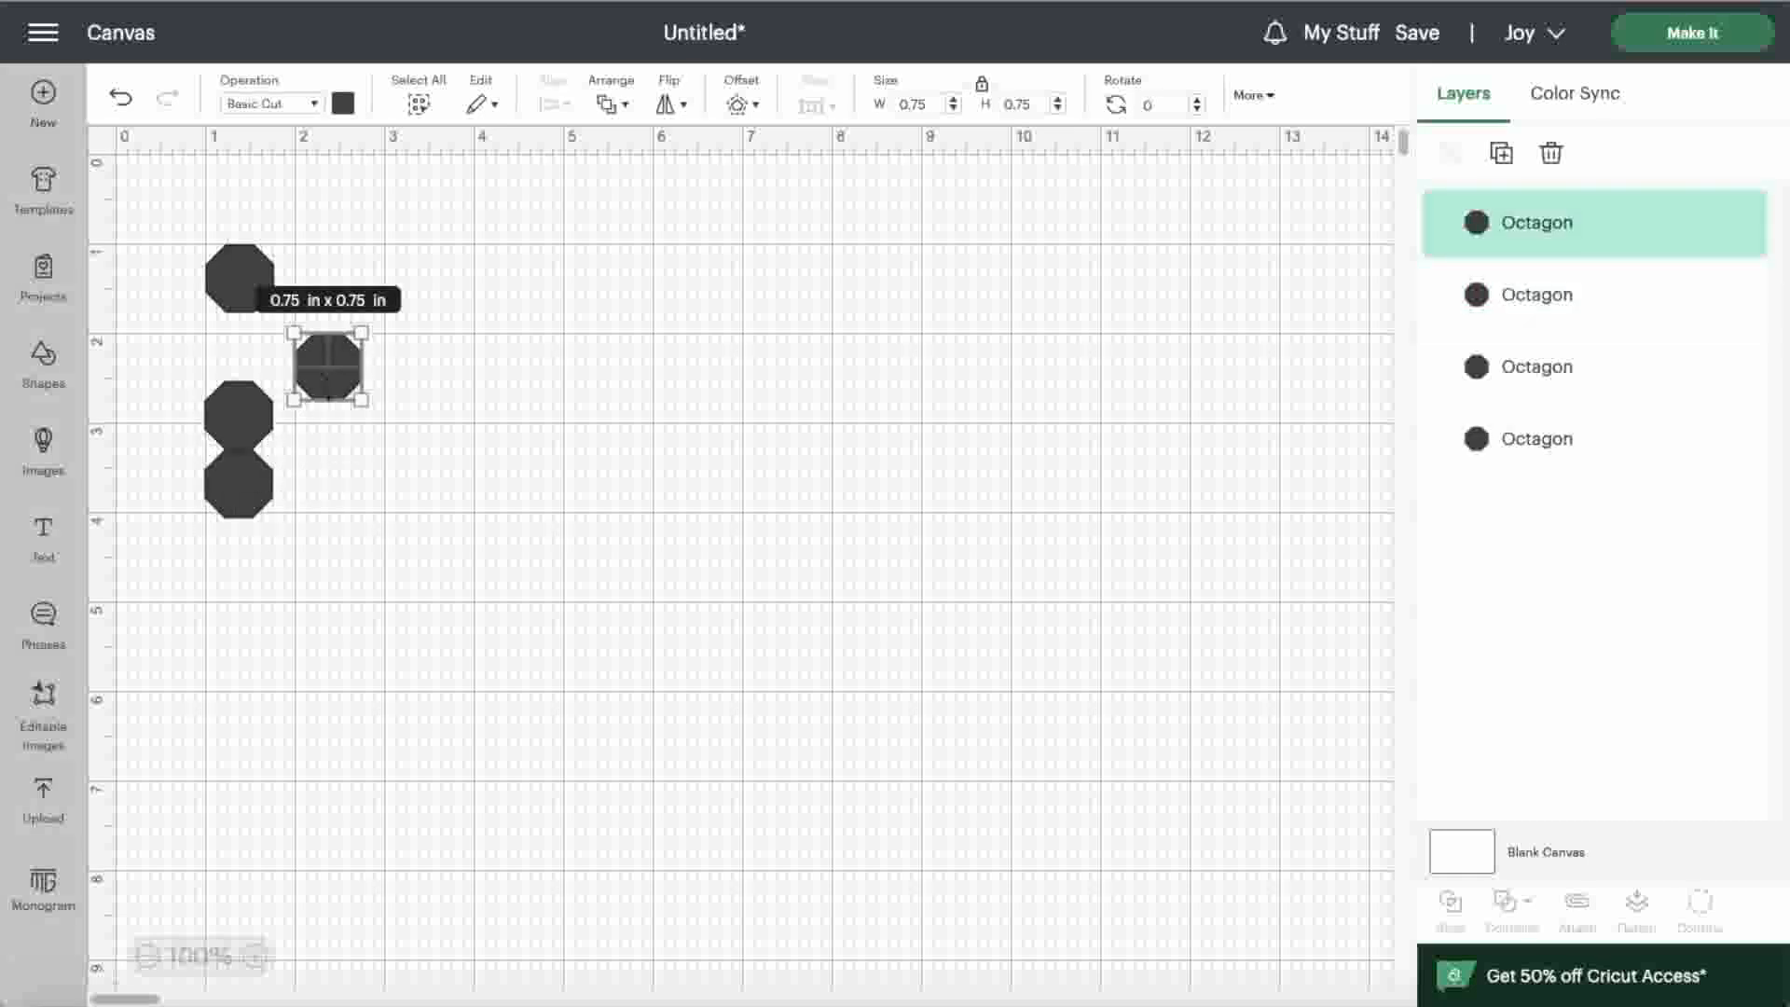
{"action": "left_click_drag", "start_coordinate": [344, 385], "coordinate": [253, 566]}
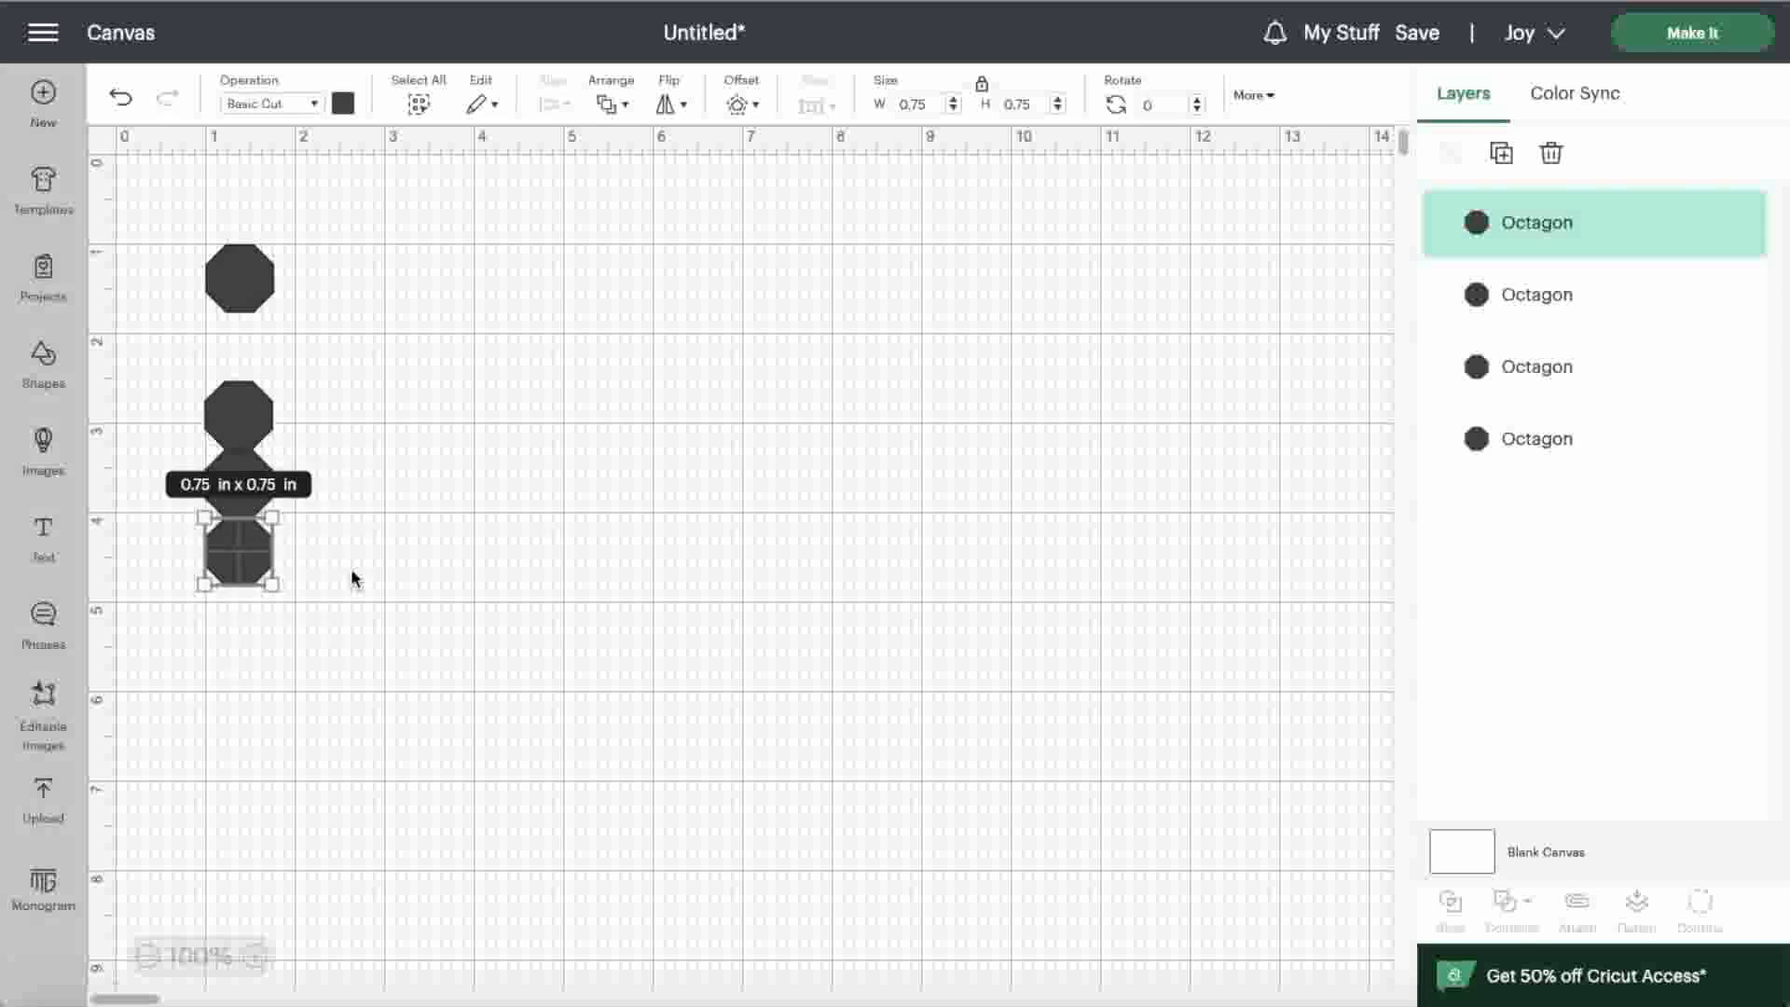
{"action": "left_click", "coordinate": [439, 550]}
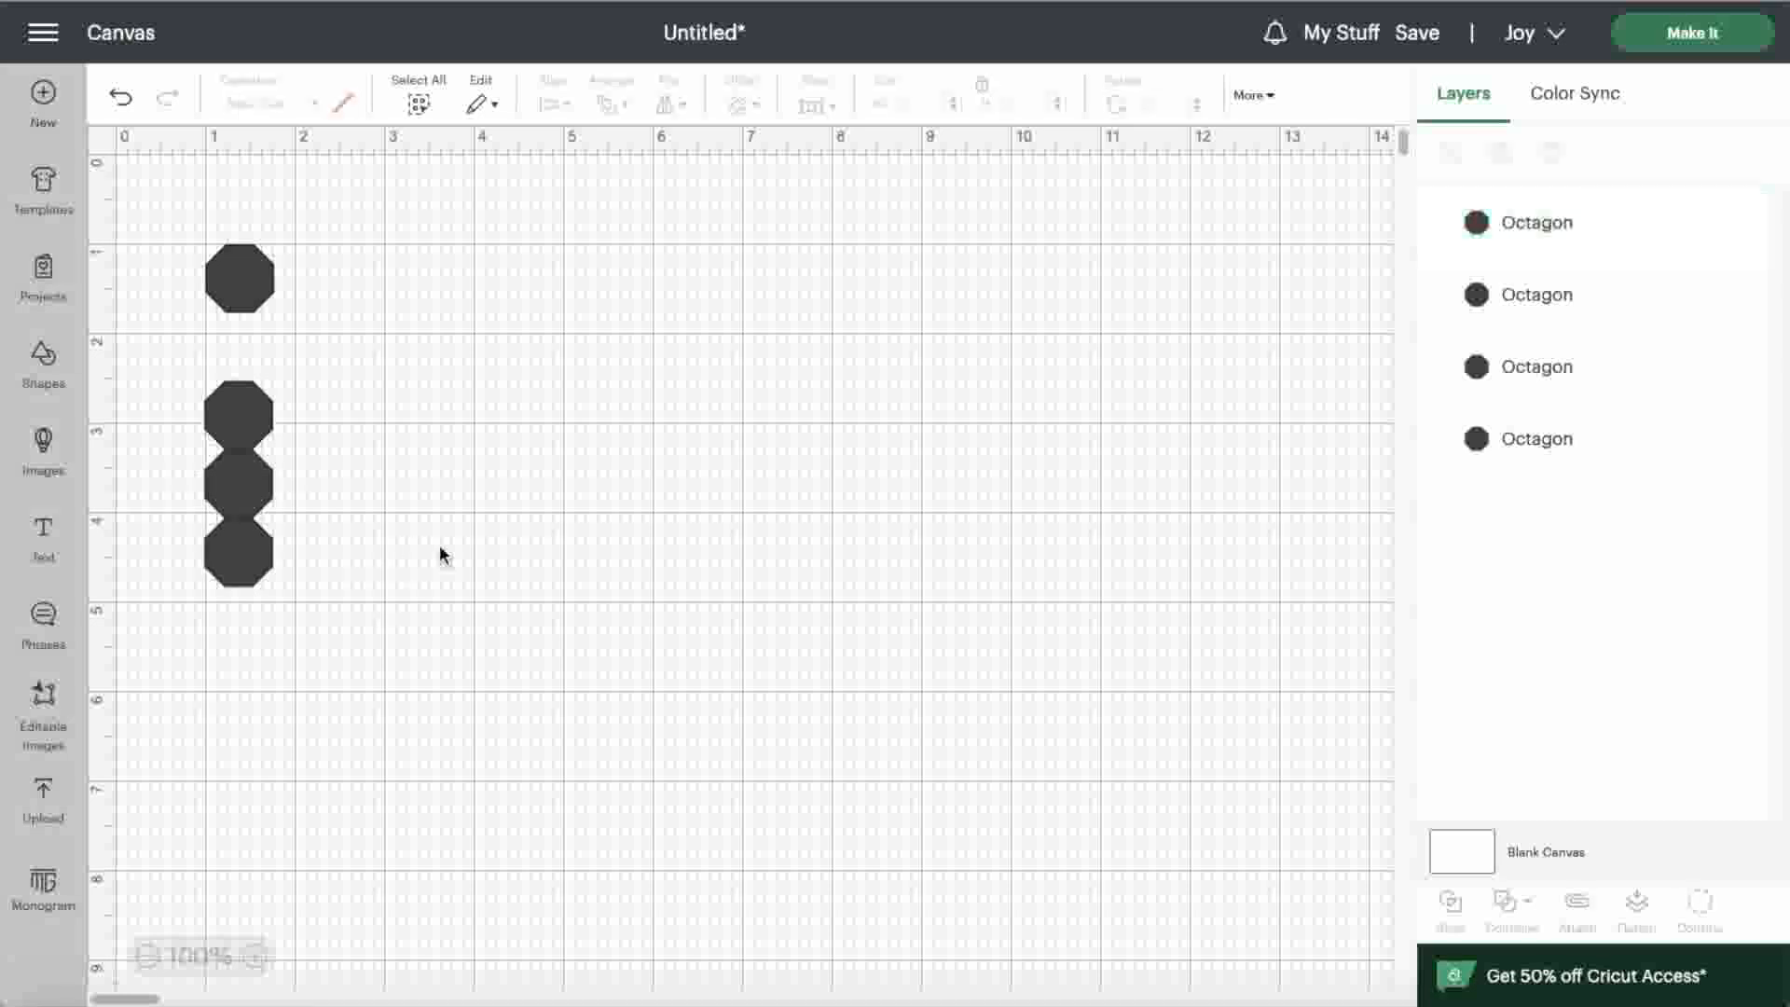
{"action": "left_click", "coordinate": [260, 492]}
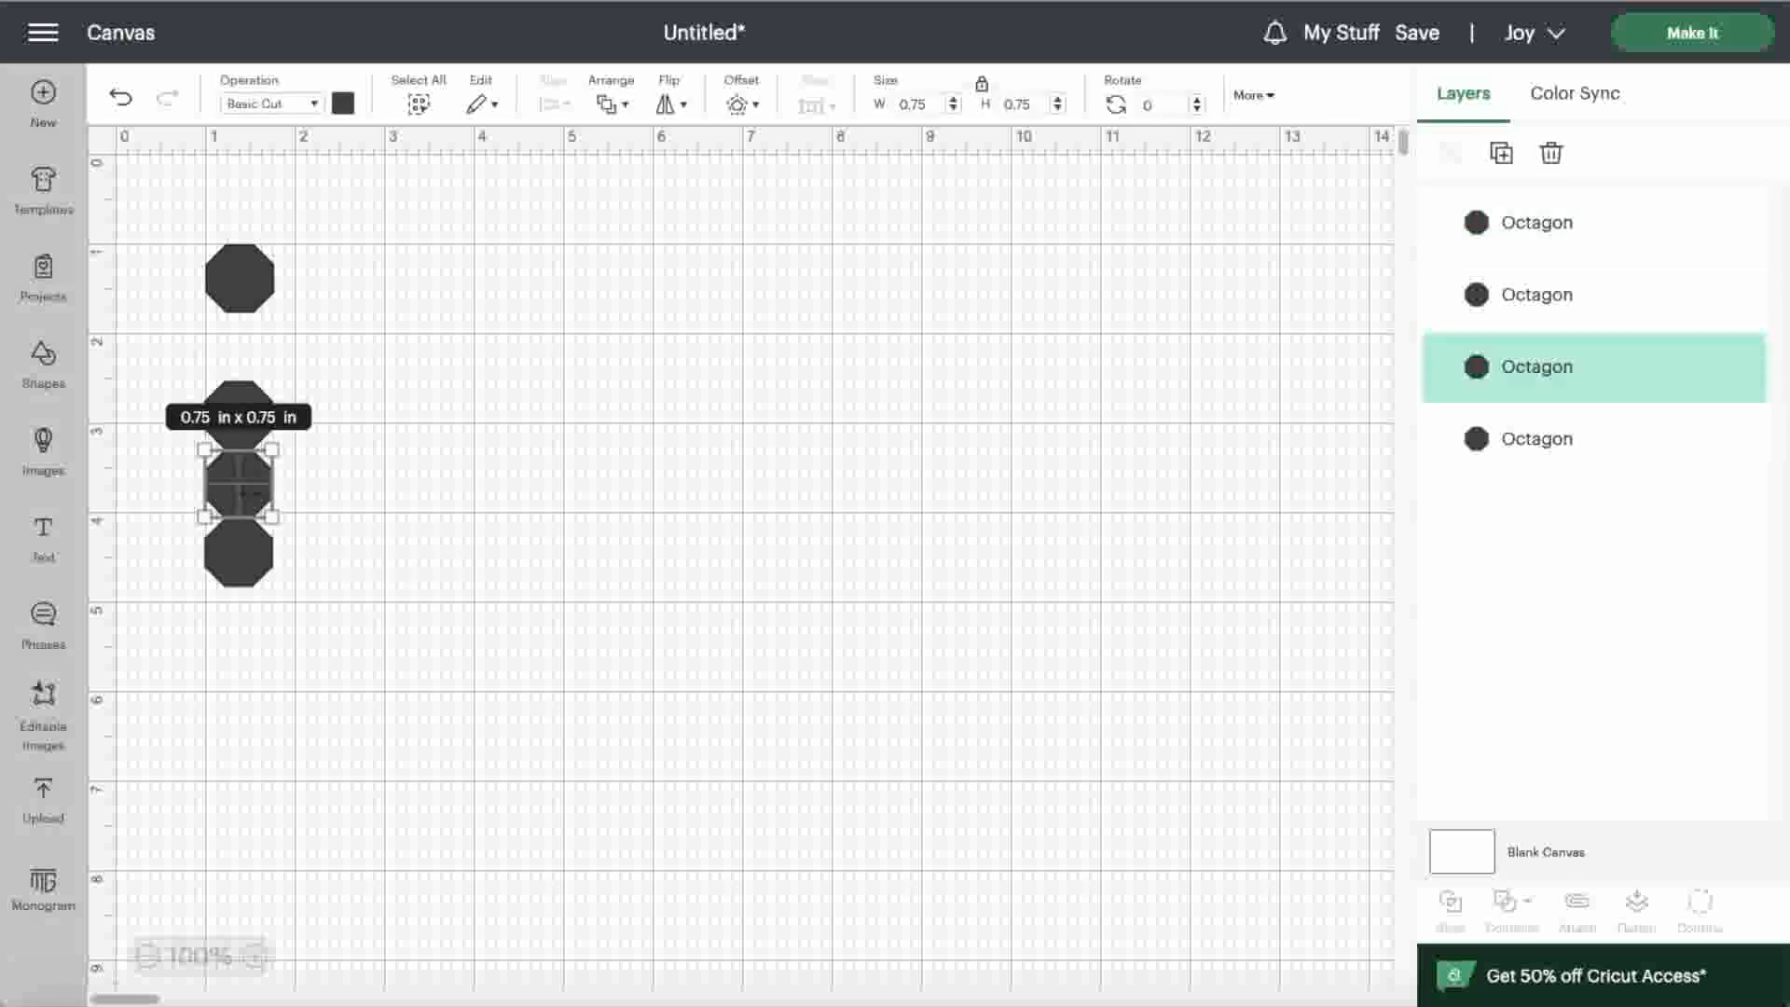
{"action": "left_click_drag", "start_coordinate": [252, 494], "coordinate": [244, 623]}
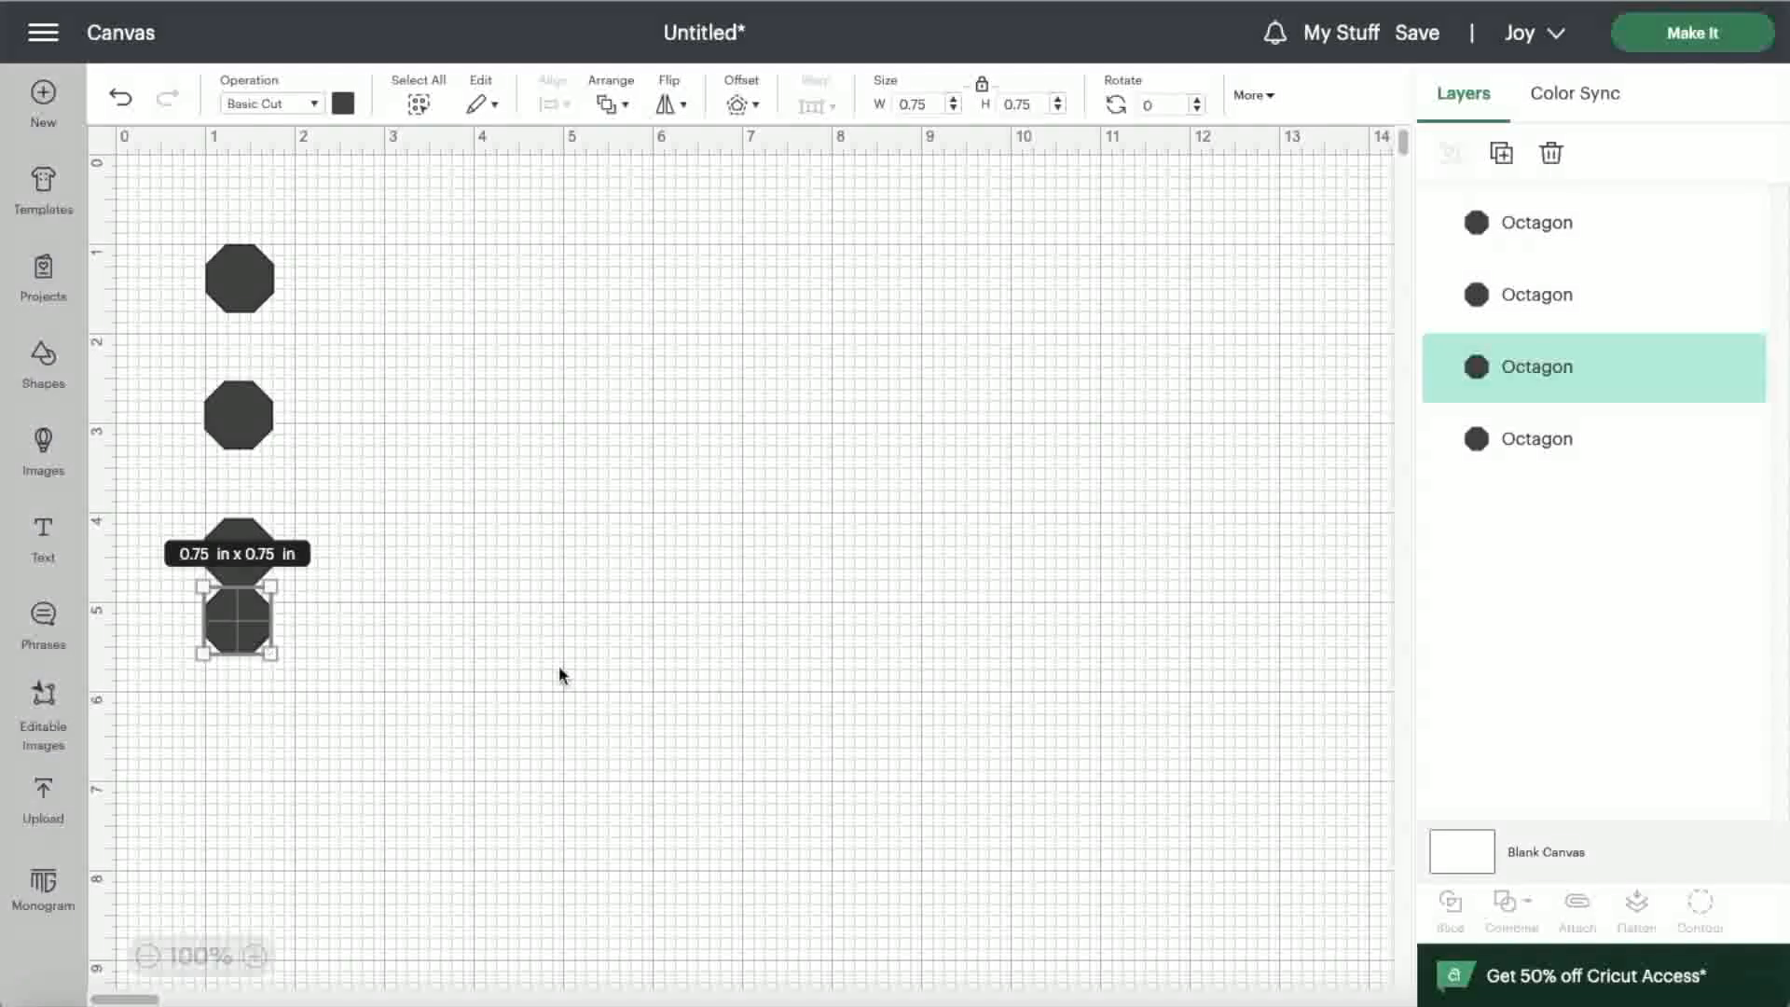
Paste a fourth octagon below the spacer at the column's end and remove the spacer from the column.
{"action": "key", "text": "super+v"}
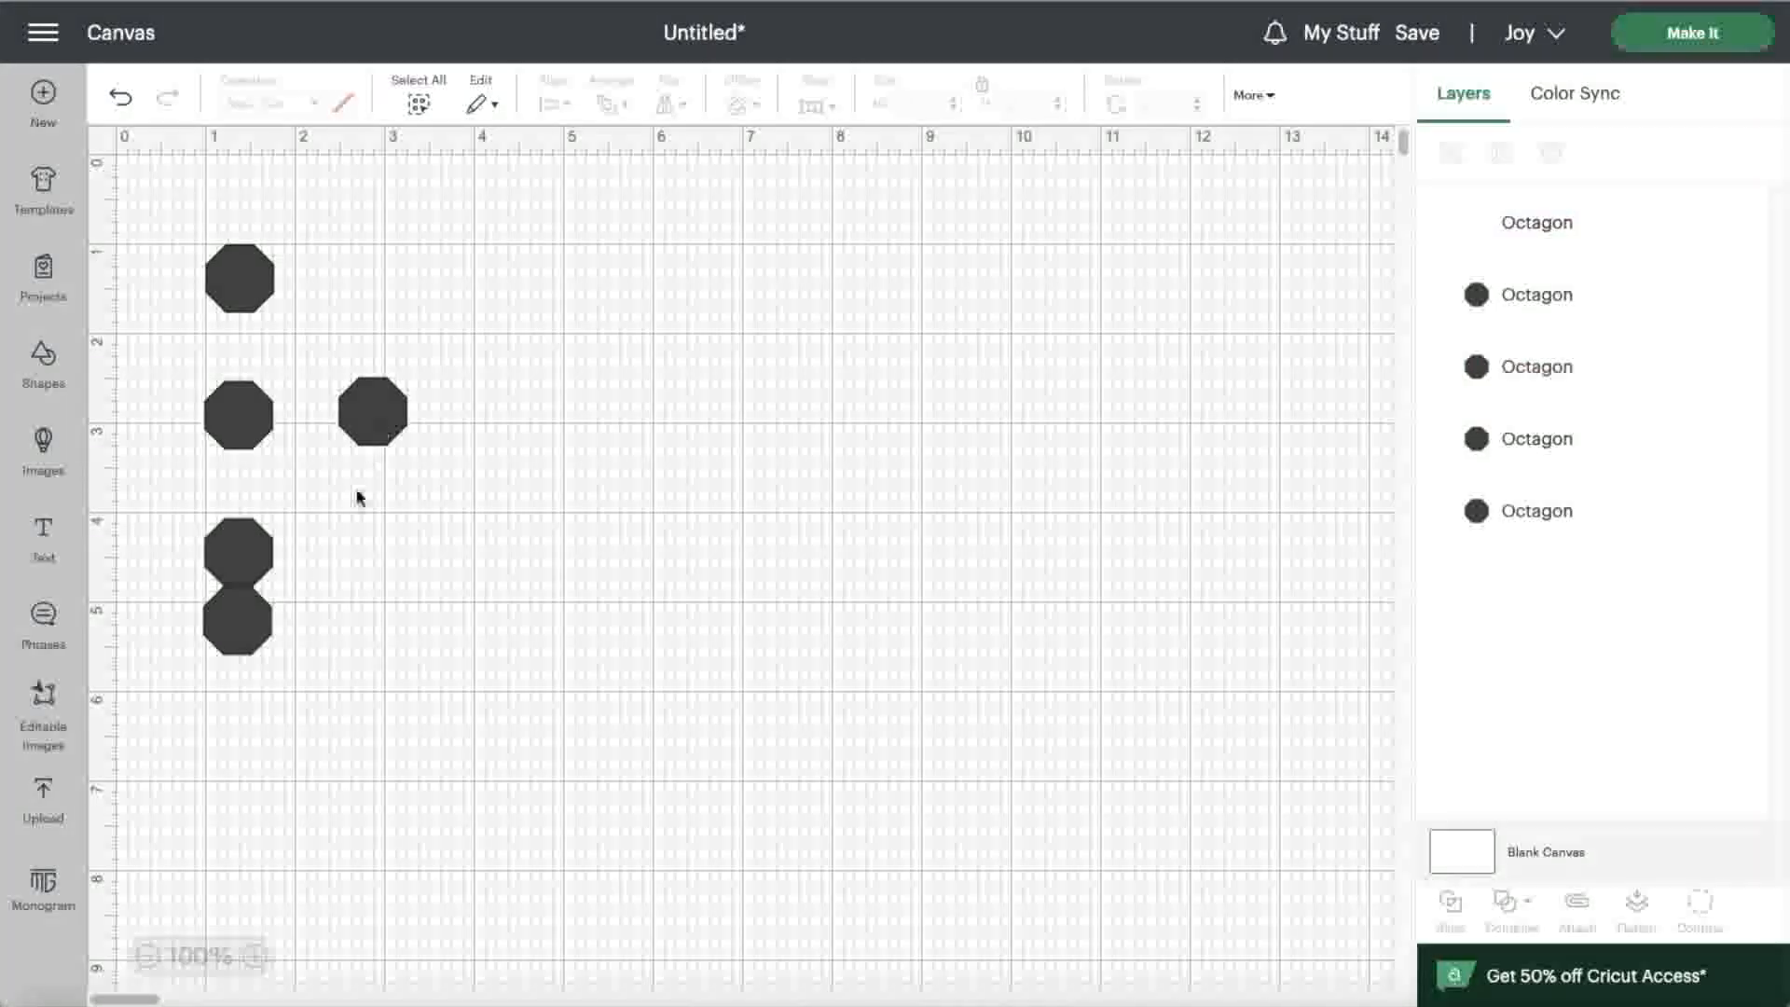
{"action": "left_click_drag", "start_coordinate": [362, 398], "coordinate": [246, 689]}
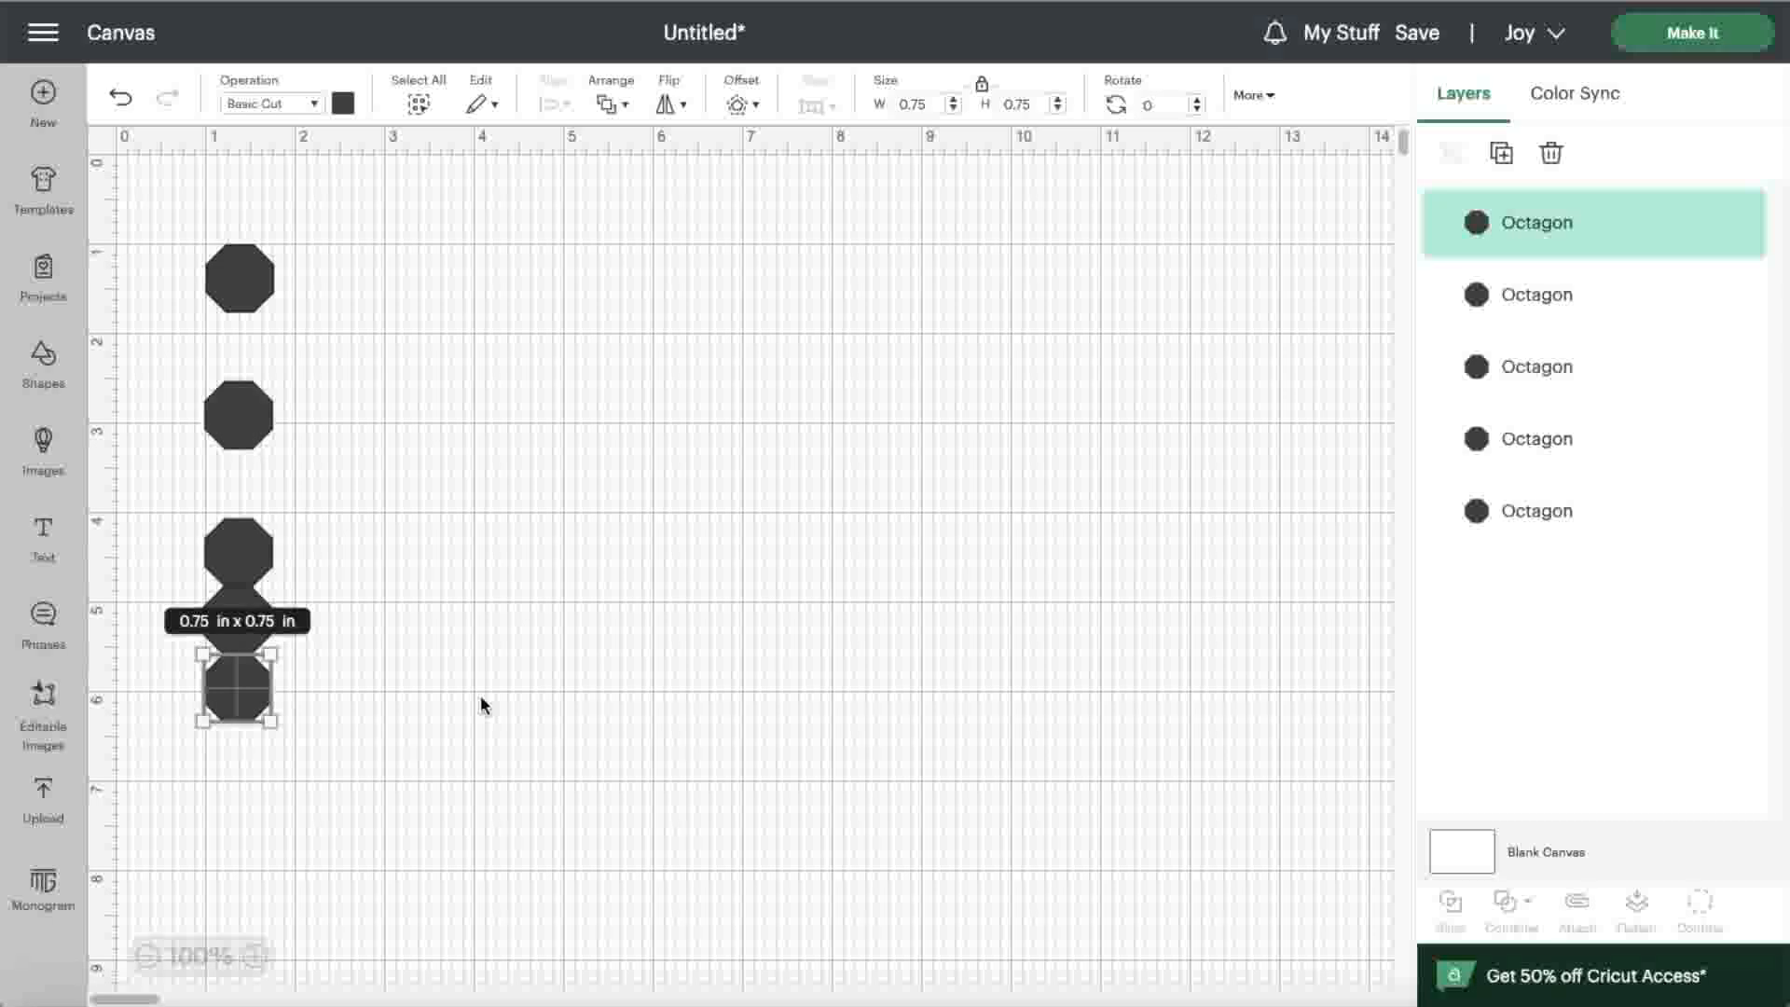
{"action": "left_click", "coordinate": [271, 639]}
{"action": "left_click_drag", "start_coordinate": [248, 616], "coordinate": [446, 315]}
Select the four spaced octagons and combine them into one column with Unite.
{"action": "left_click_drag", "start_coordinate": [156, 270], "coordinate": [440, 759]}
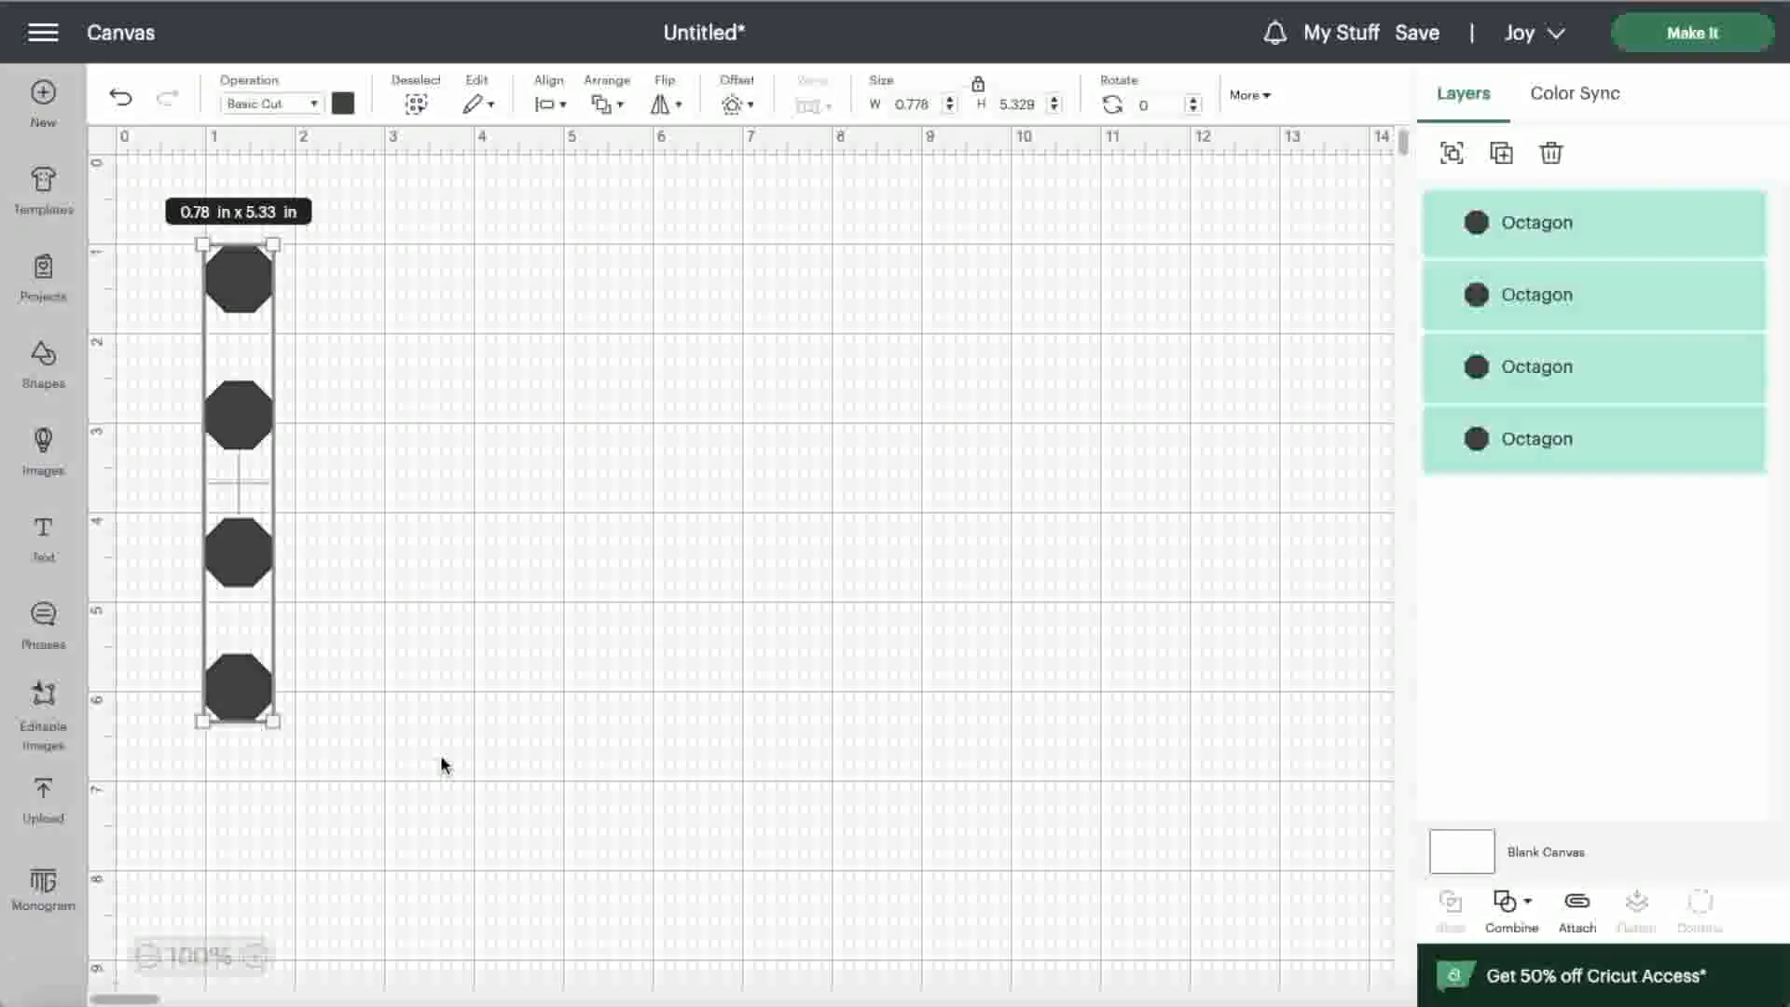
{"action": "left_click", "coordinate": [1512, 902]}
{"action": "left_click", "coordinate": [1543, 714]}
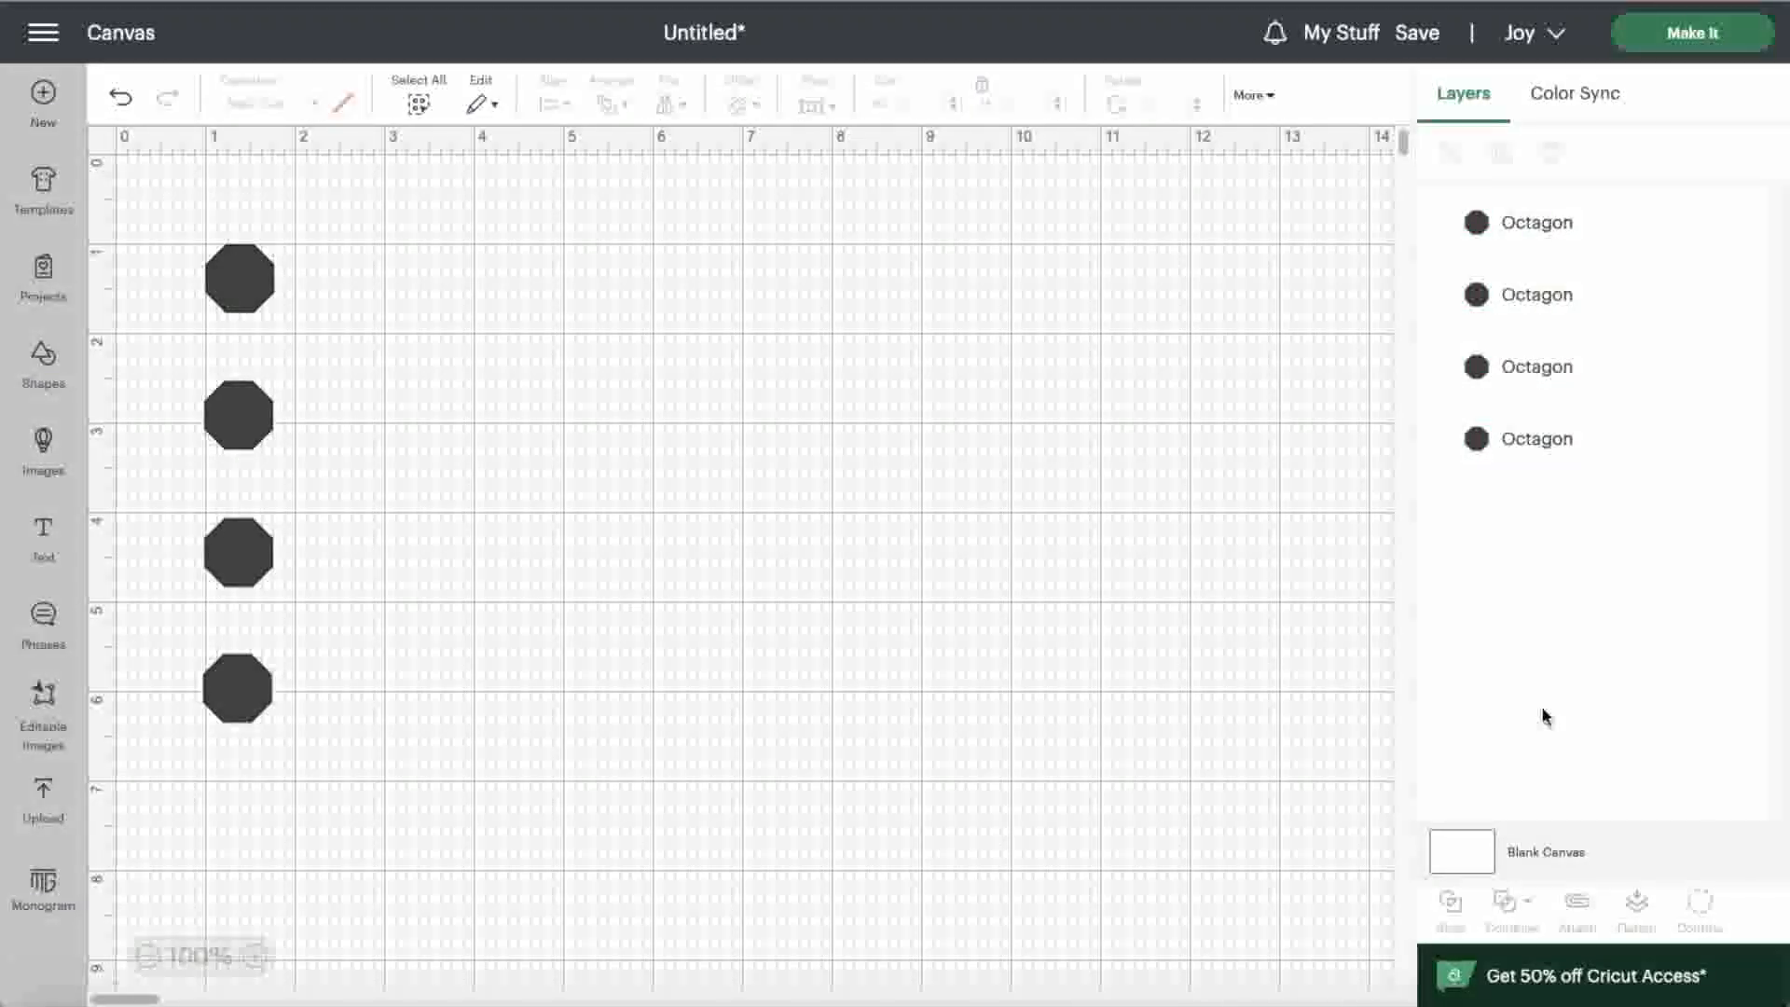
{"action": "left_click", "coordinate": [248, 415]}
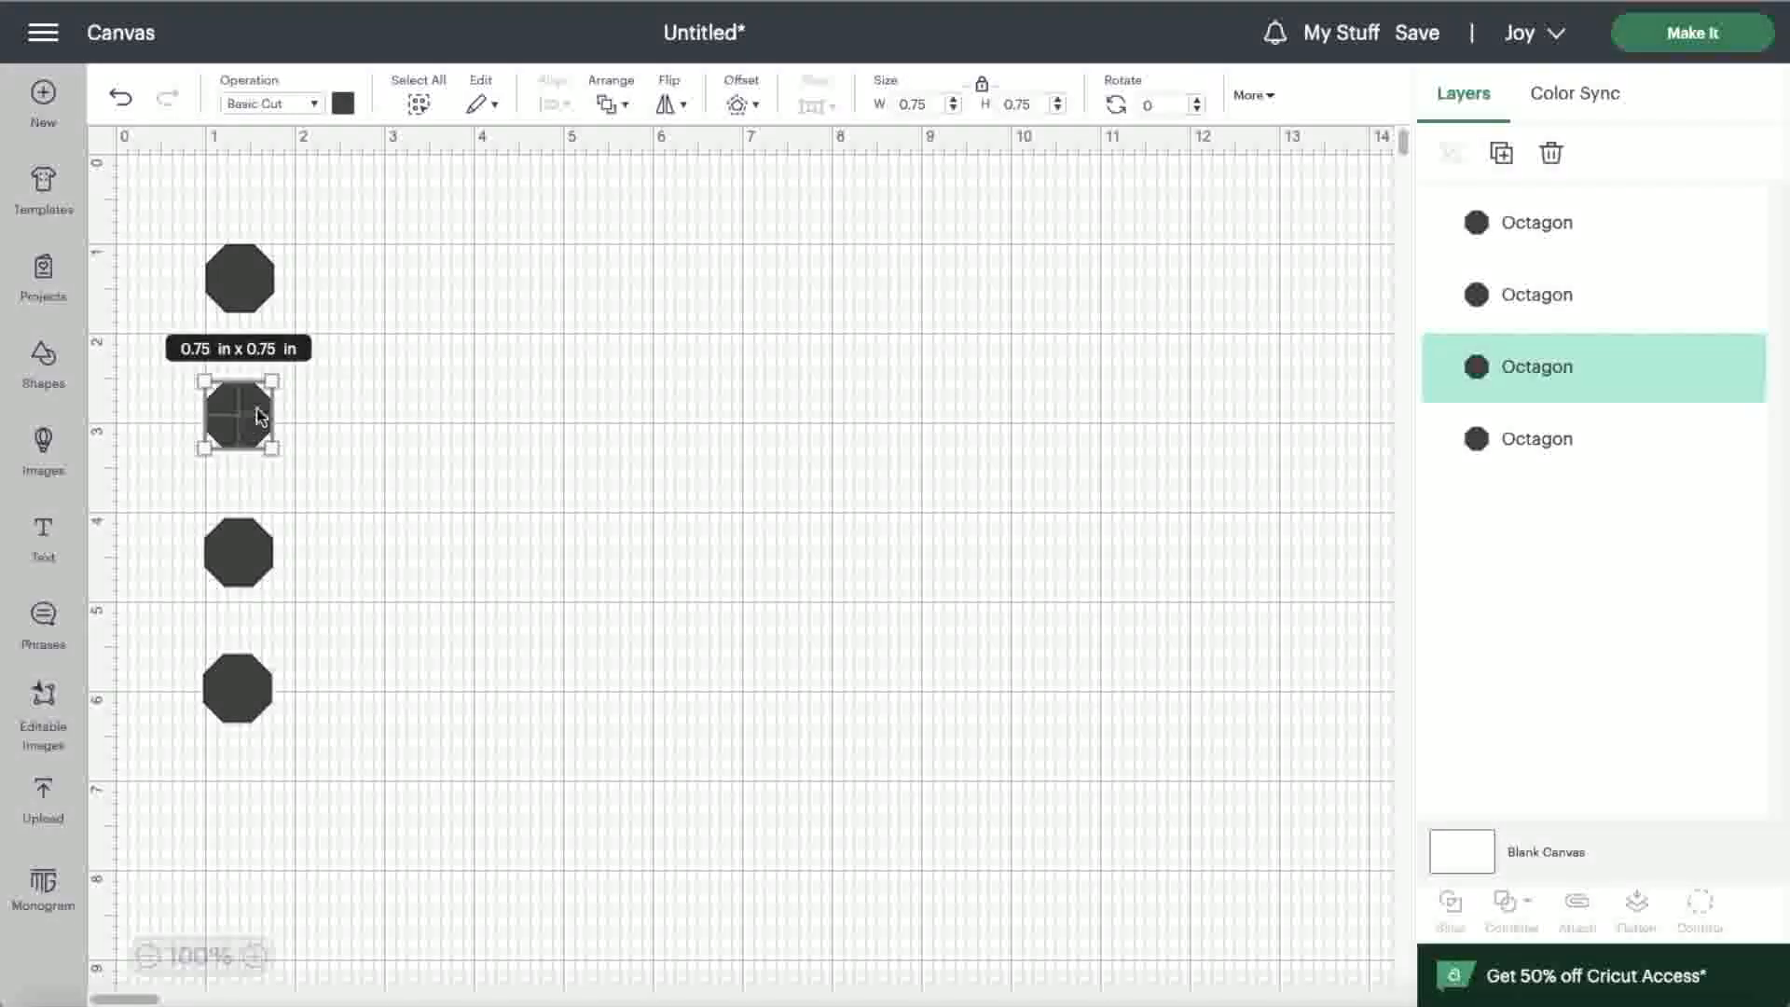
{"action": "left_click", "coordinate": [255, 411]}
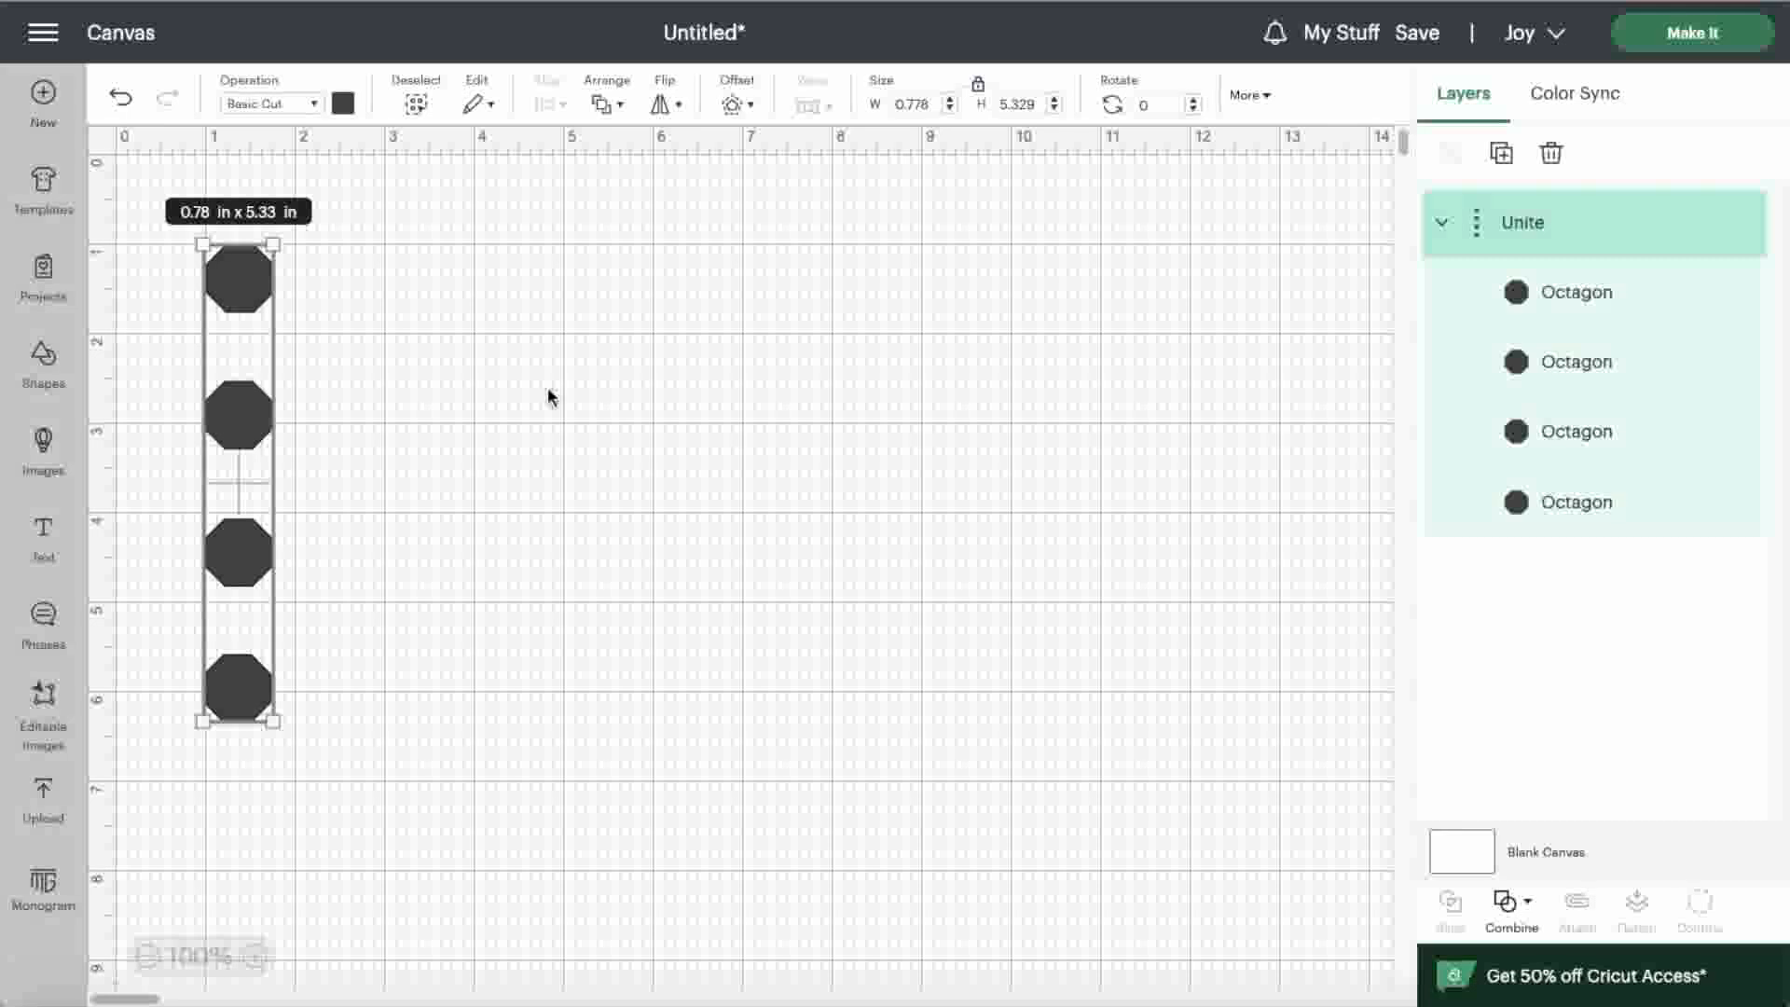
Duplicate the united octagon column twice and place the copies side by side as the second and third columns.
{"action": "key", "text": "ctrl+d"}
{"action": "left_click_drag", "start_coordinate": [423, 462], "coordinate": [313, 287]}
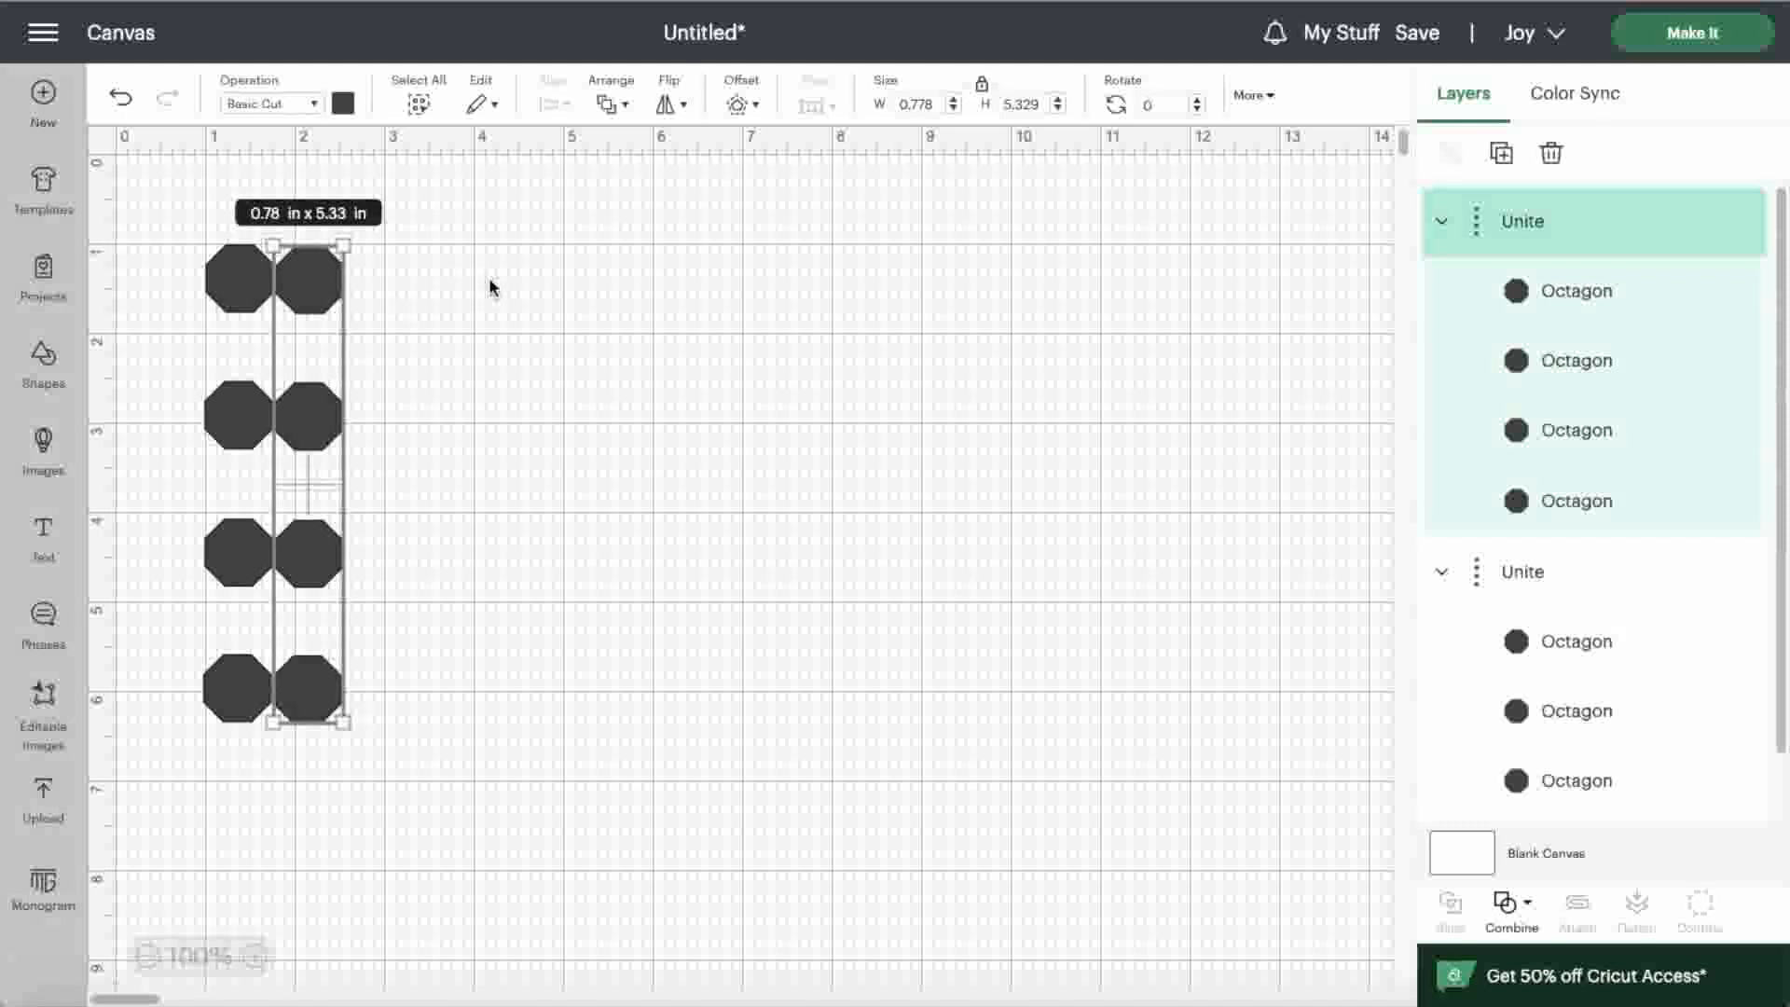
{"action": "key", "text": "ctrl+d"}
{"action": "left_click_drag", "start_coordinate": [472, 515], "coordinate": [385, 298]}
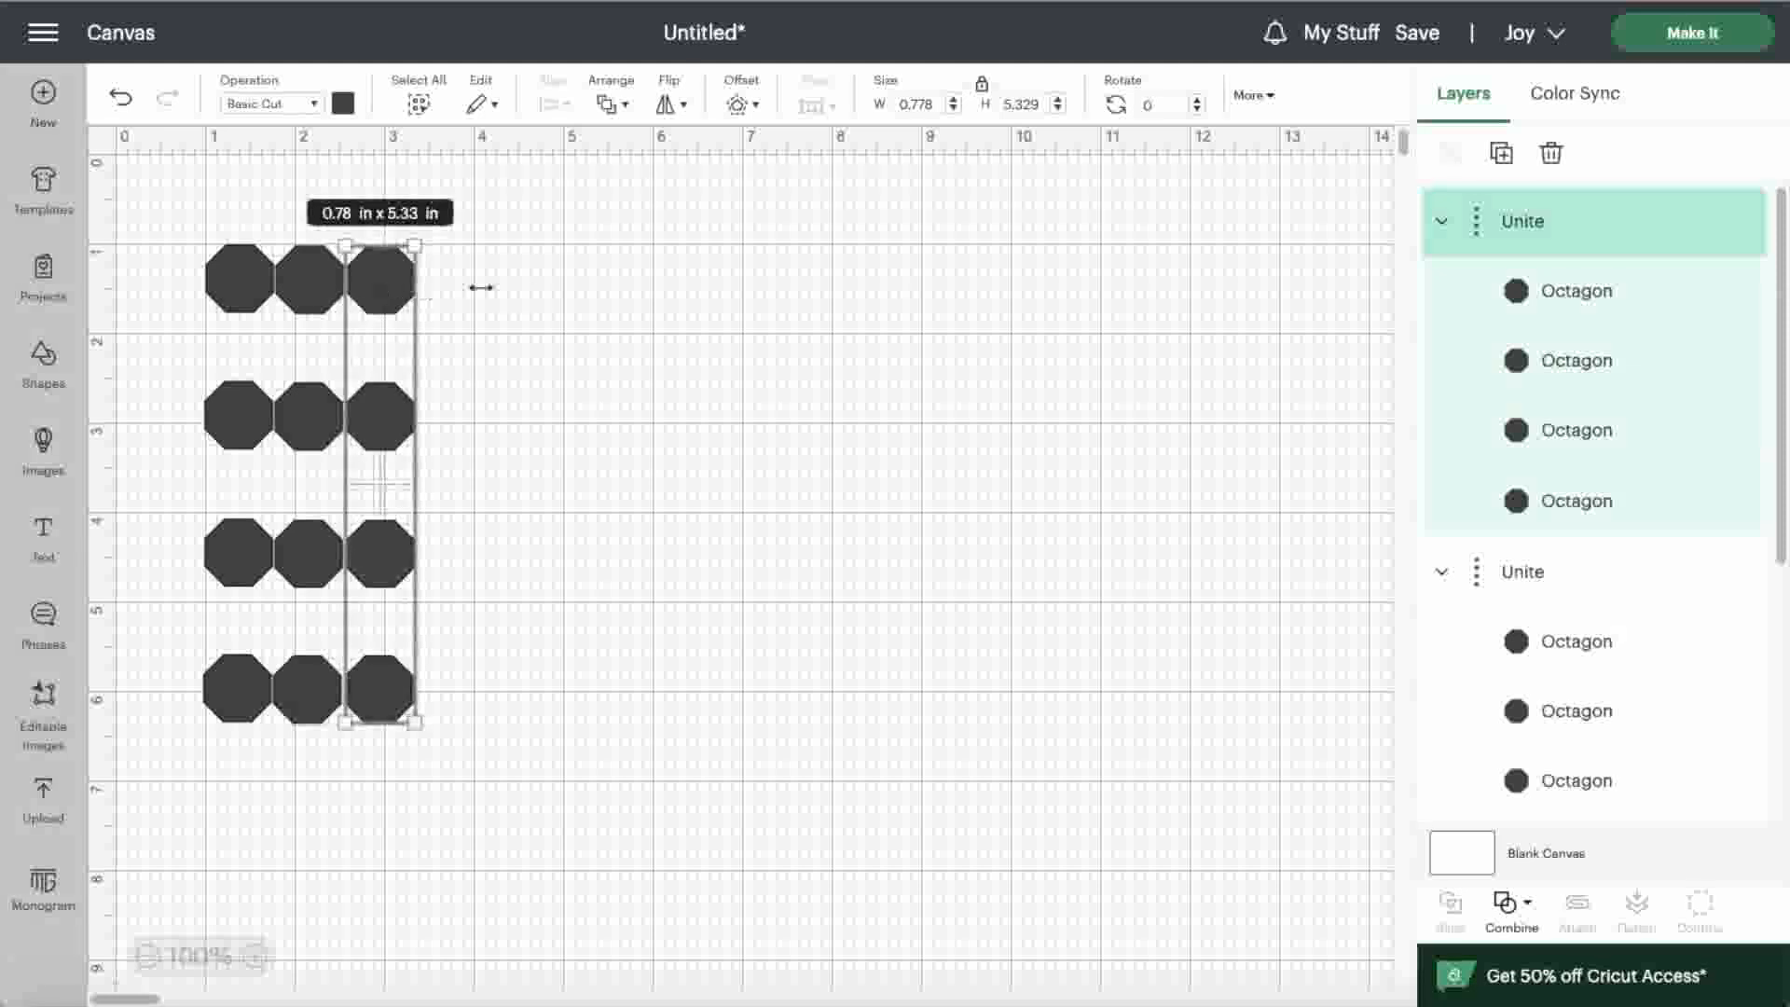
{"action": "left_click", "coordinate": [533, 292]}
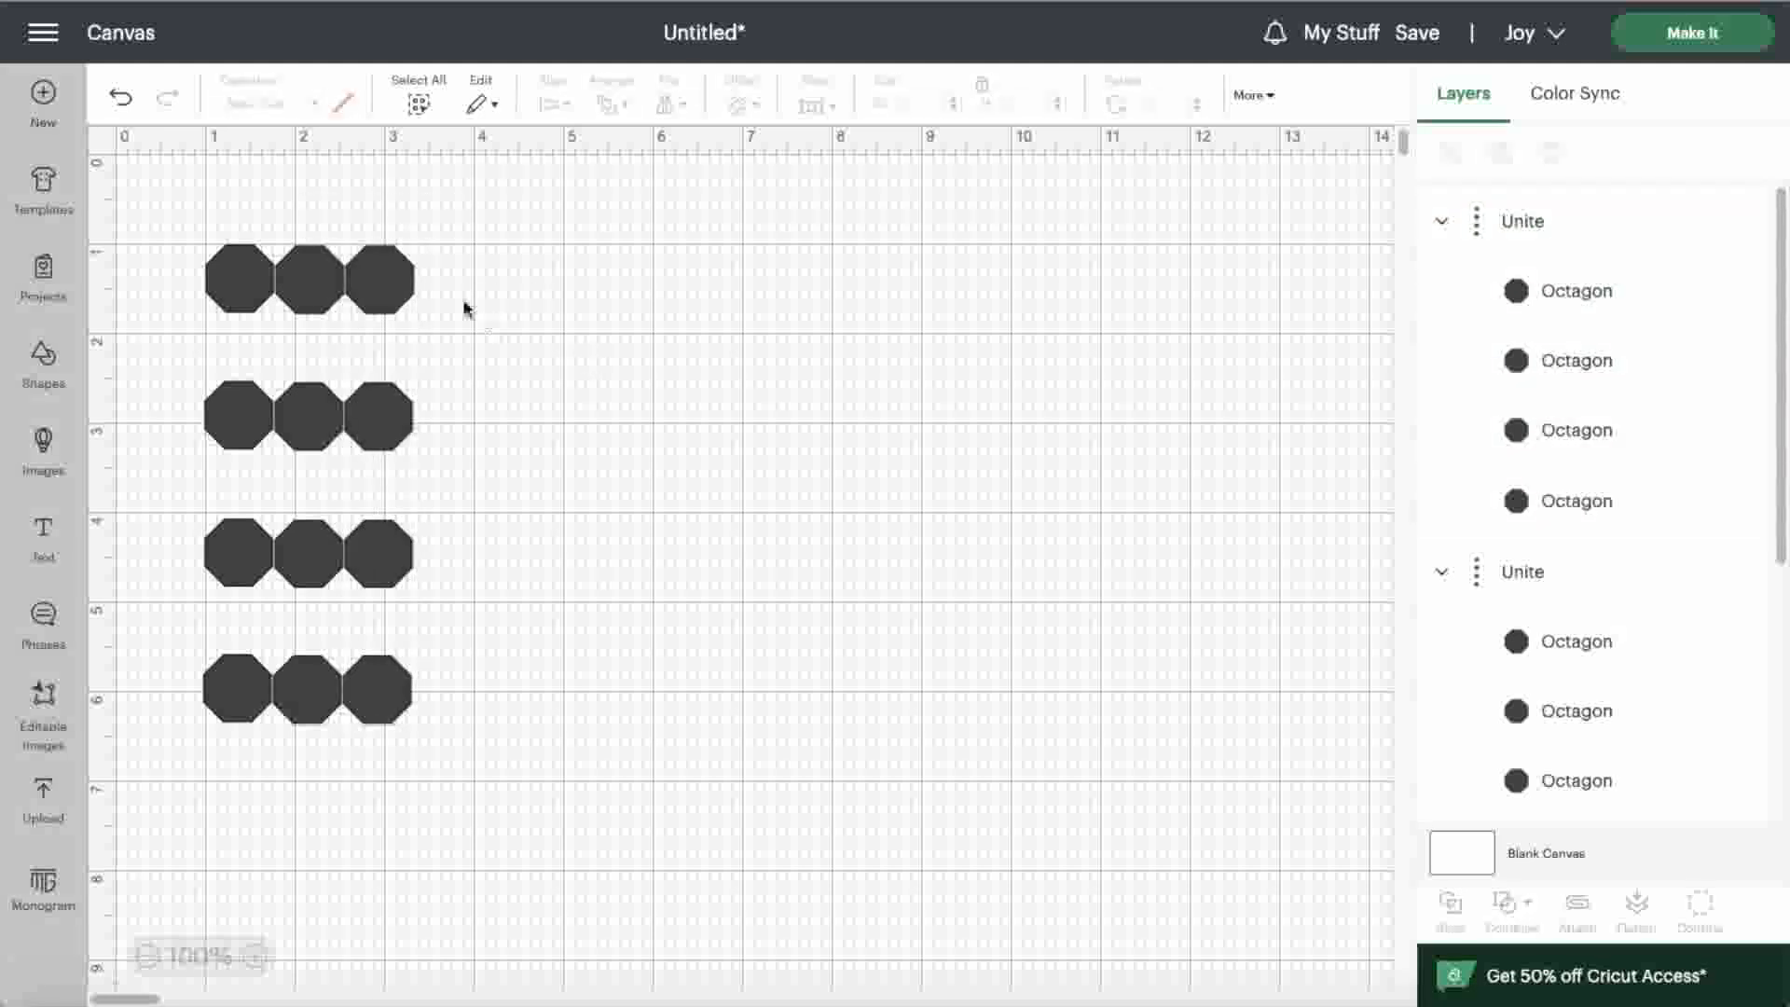
Paste two more copies of the octagon column and place them edge to edge as the fourth and fifth columns.
{"action": "left_click", "coordinate": [370, 289]}
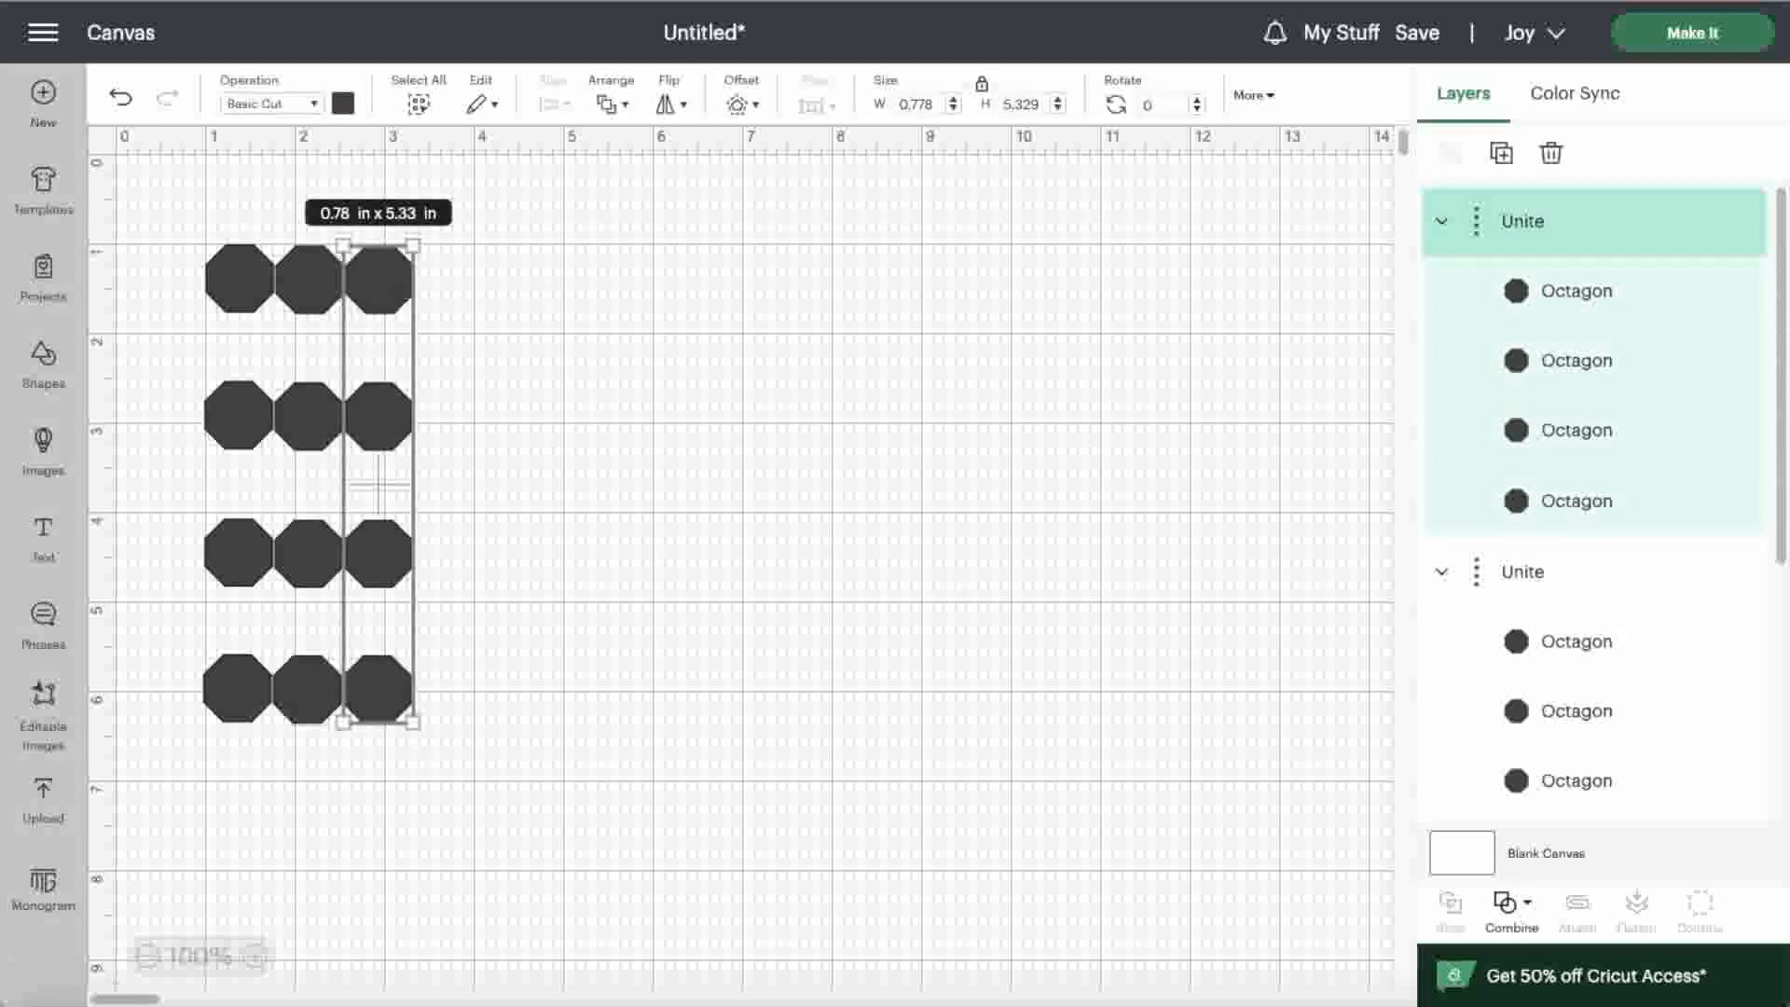
{"action": "left_click", "coordinate": [457, 283]}
{"action": "key", "text": "ctrl+v"}
{"action": "left_click_drag", "start_coordinate": [515, 555], "coordinate": [451, 304]}
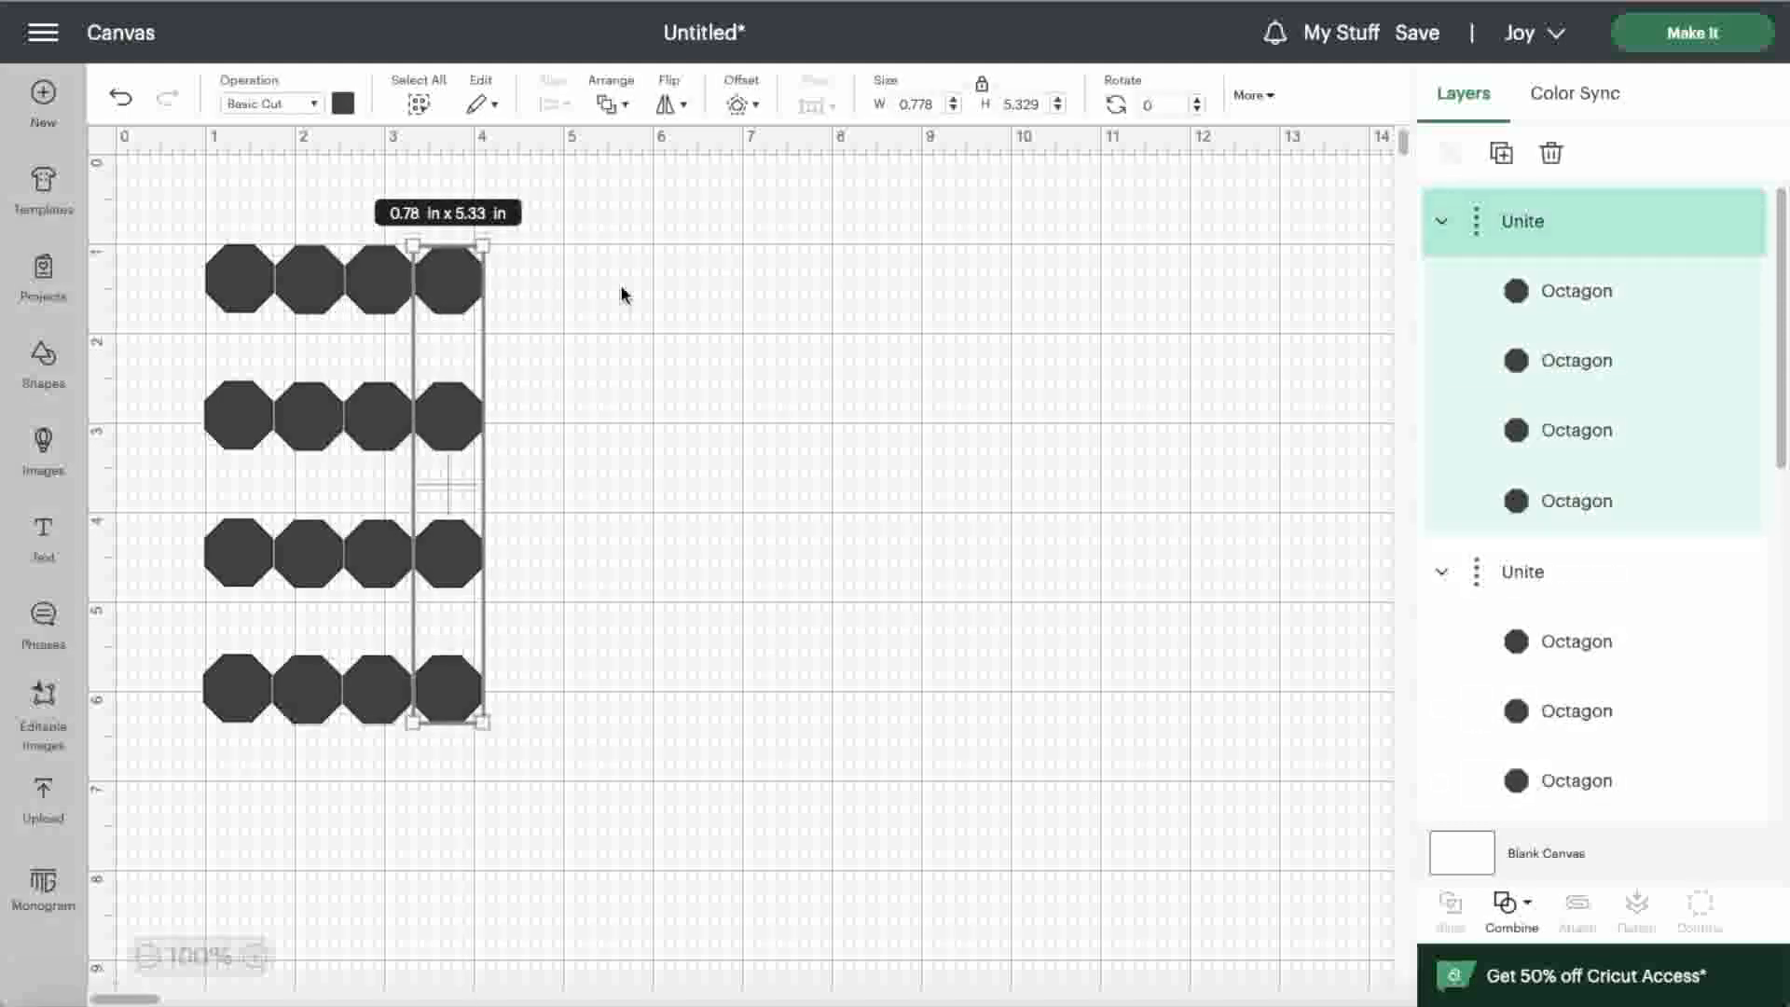
{"action": "left_click", "coordinate": [622, 294]}
{"action": "key", "text": "ctrl+v"}
{"action": "left_click_drag", "start_coordinate": [548, 585], "coordinate": [516, 277]}
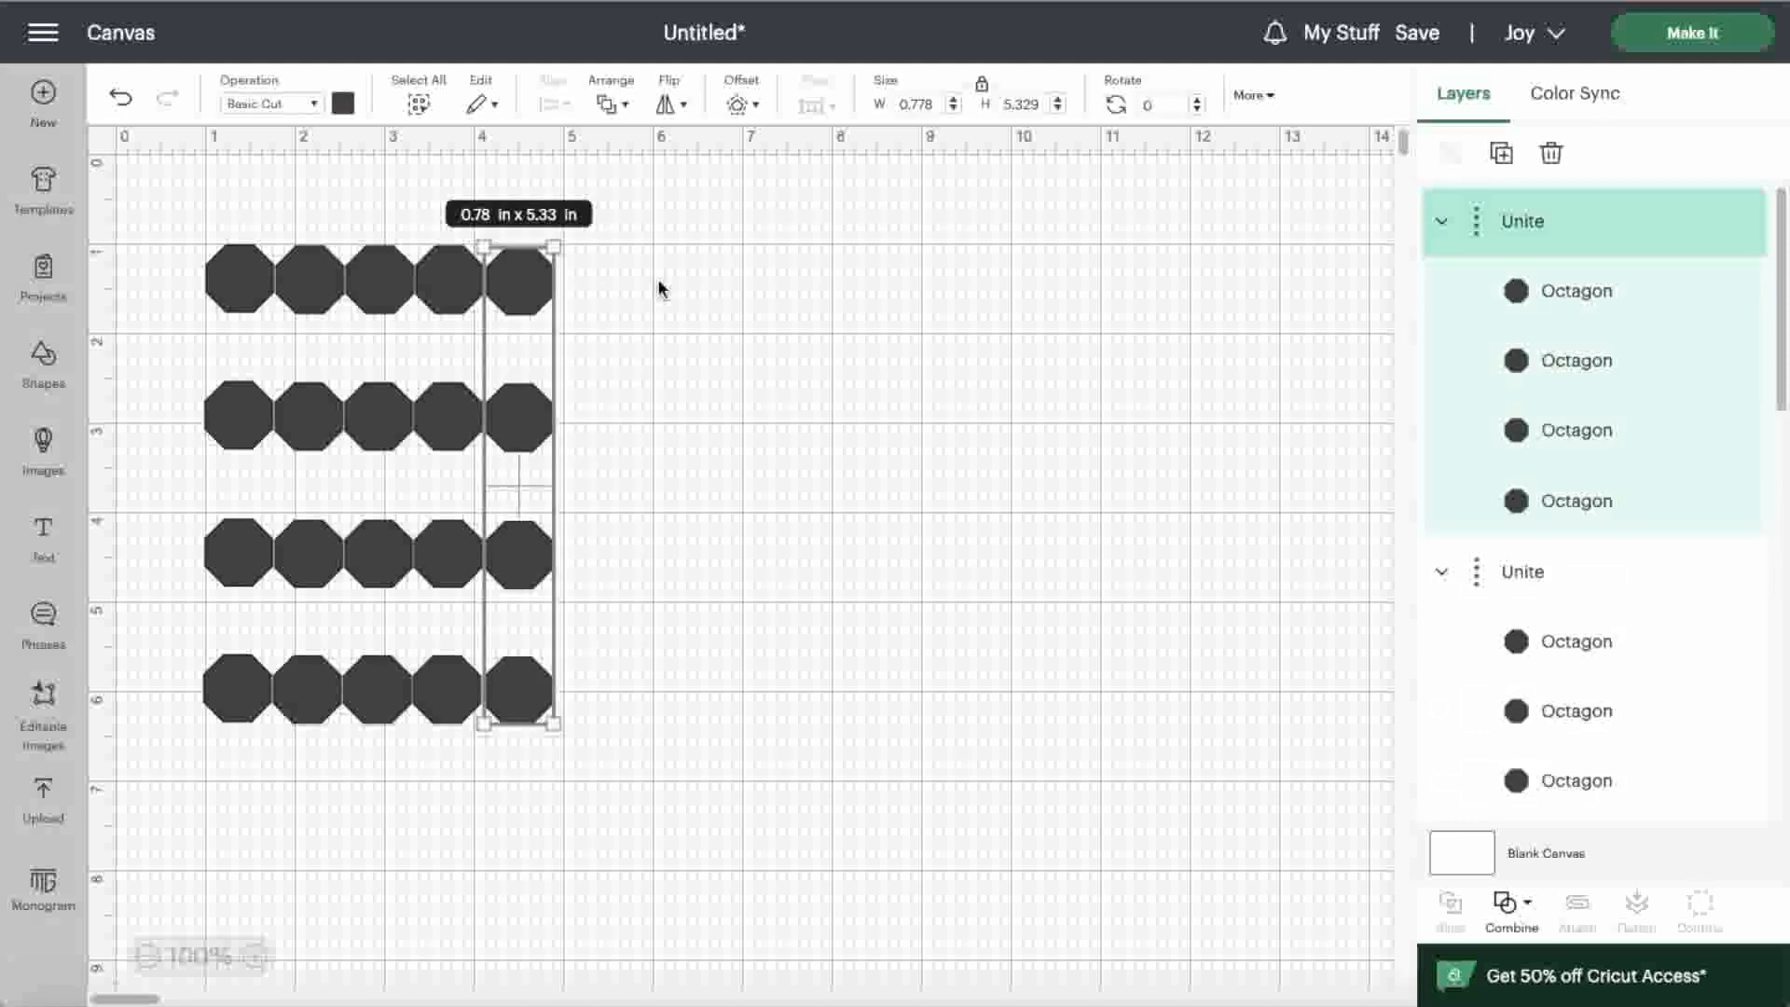
{"action": "left_click", "coordinate": [673, 282]}
{"action": "left_click", "coordinate": [536, 280]}
{"action": "left_click", "coordinate": [191, 213]}
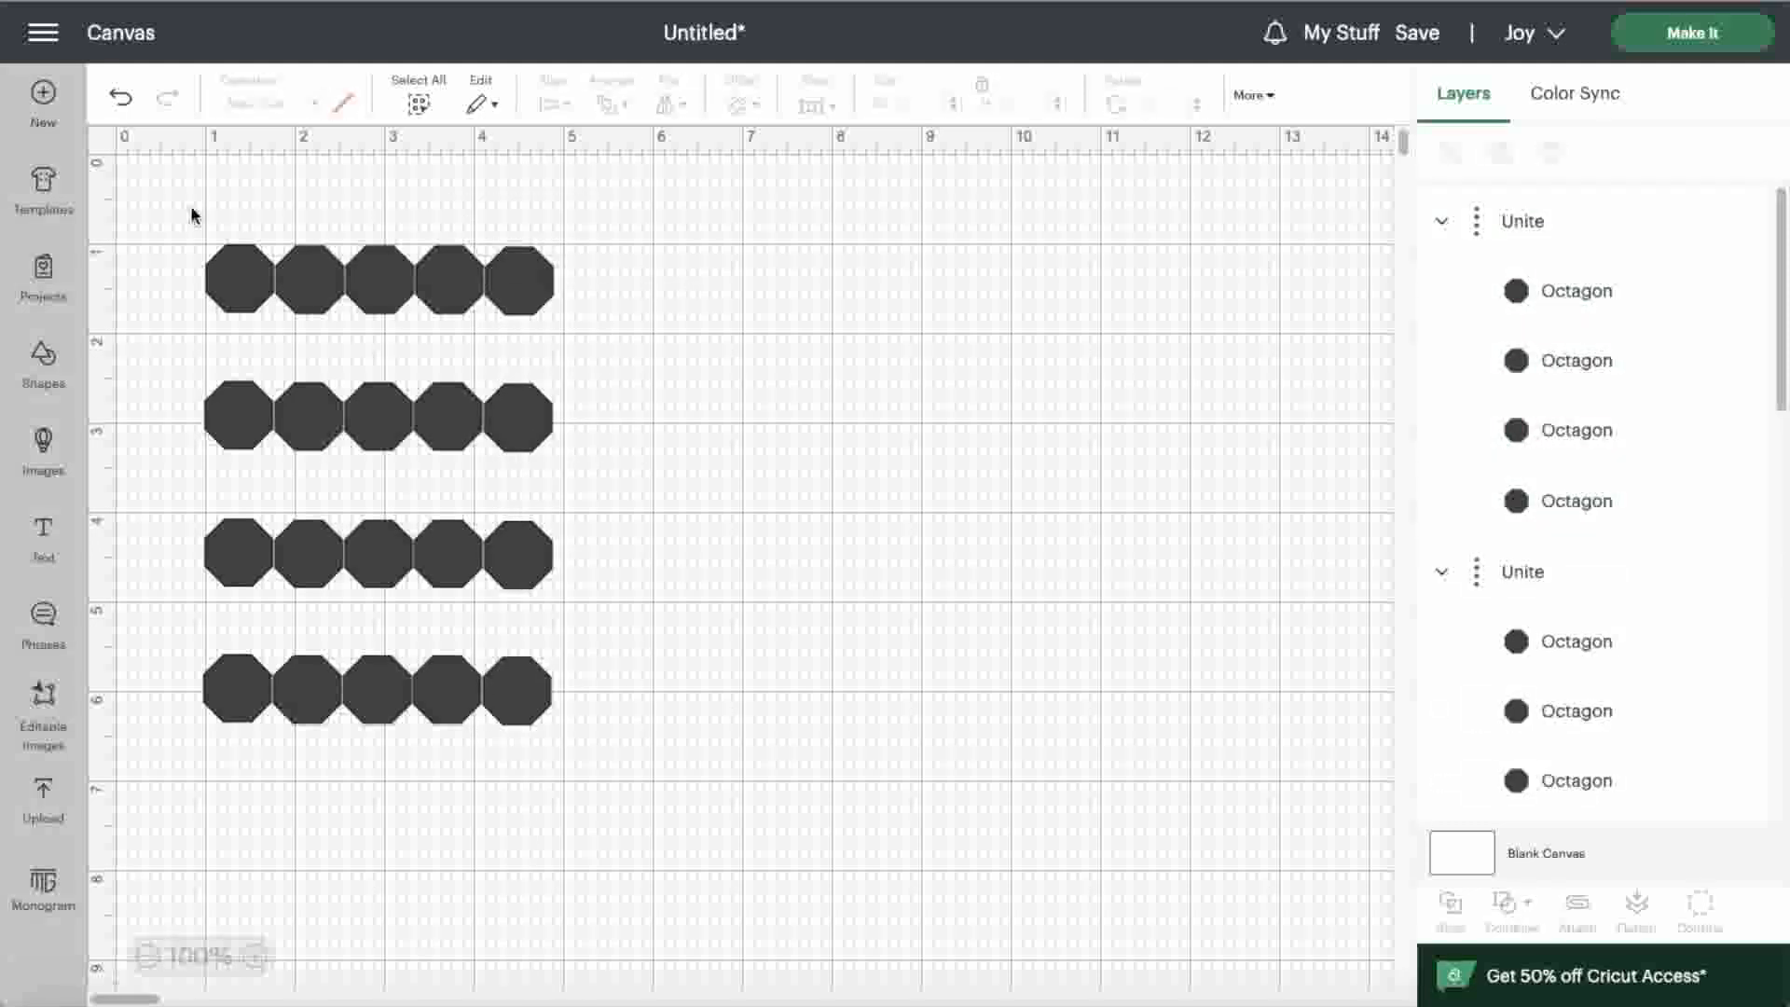
Select all five octagon columns and align them with Align Top.
{"action": "left_click_drag", "start_coordinate": [190, 205], "coordinate": [568, 816]}
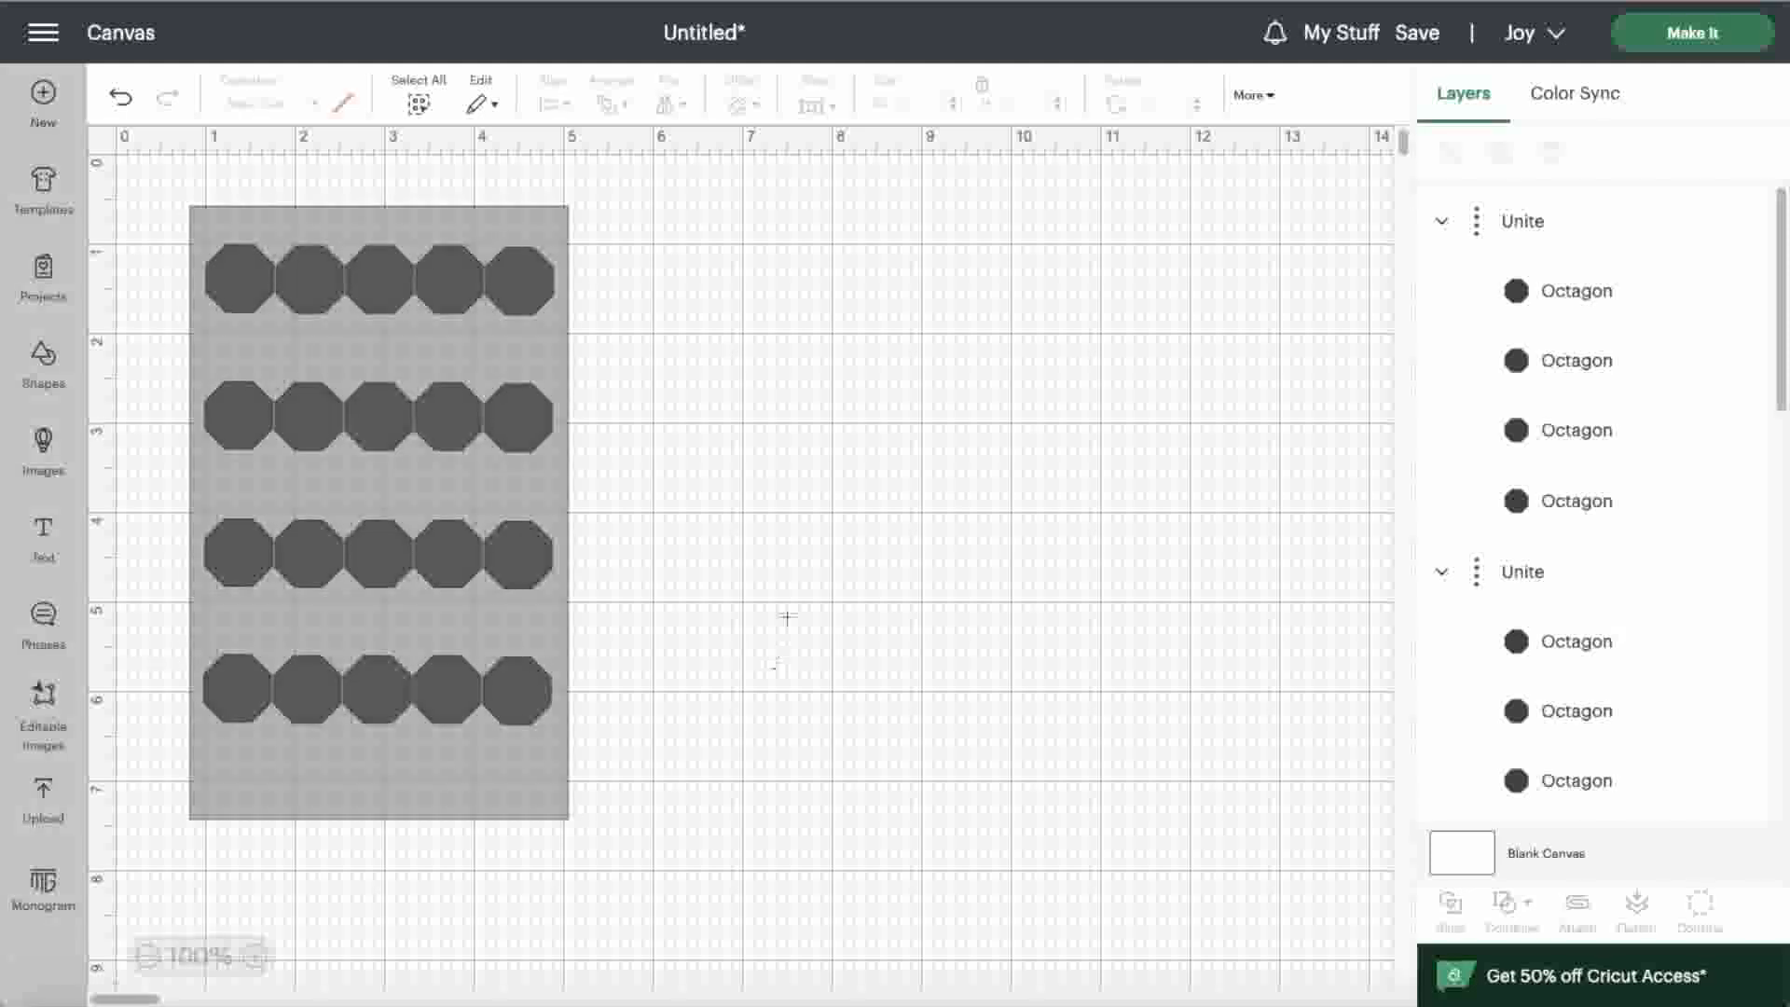
{"action": "left_click", "coordinate": [550, 104]}
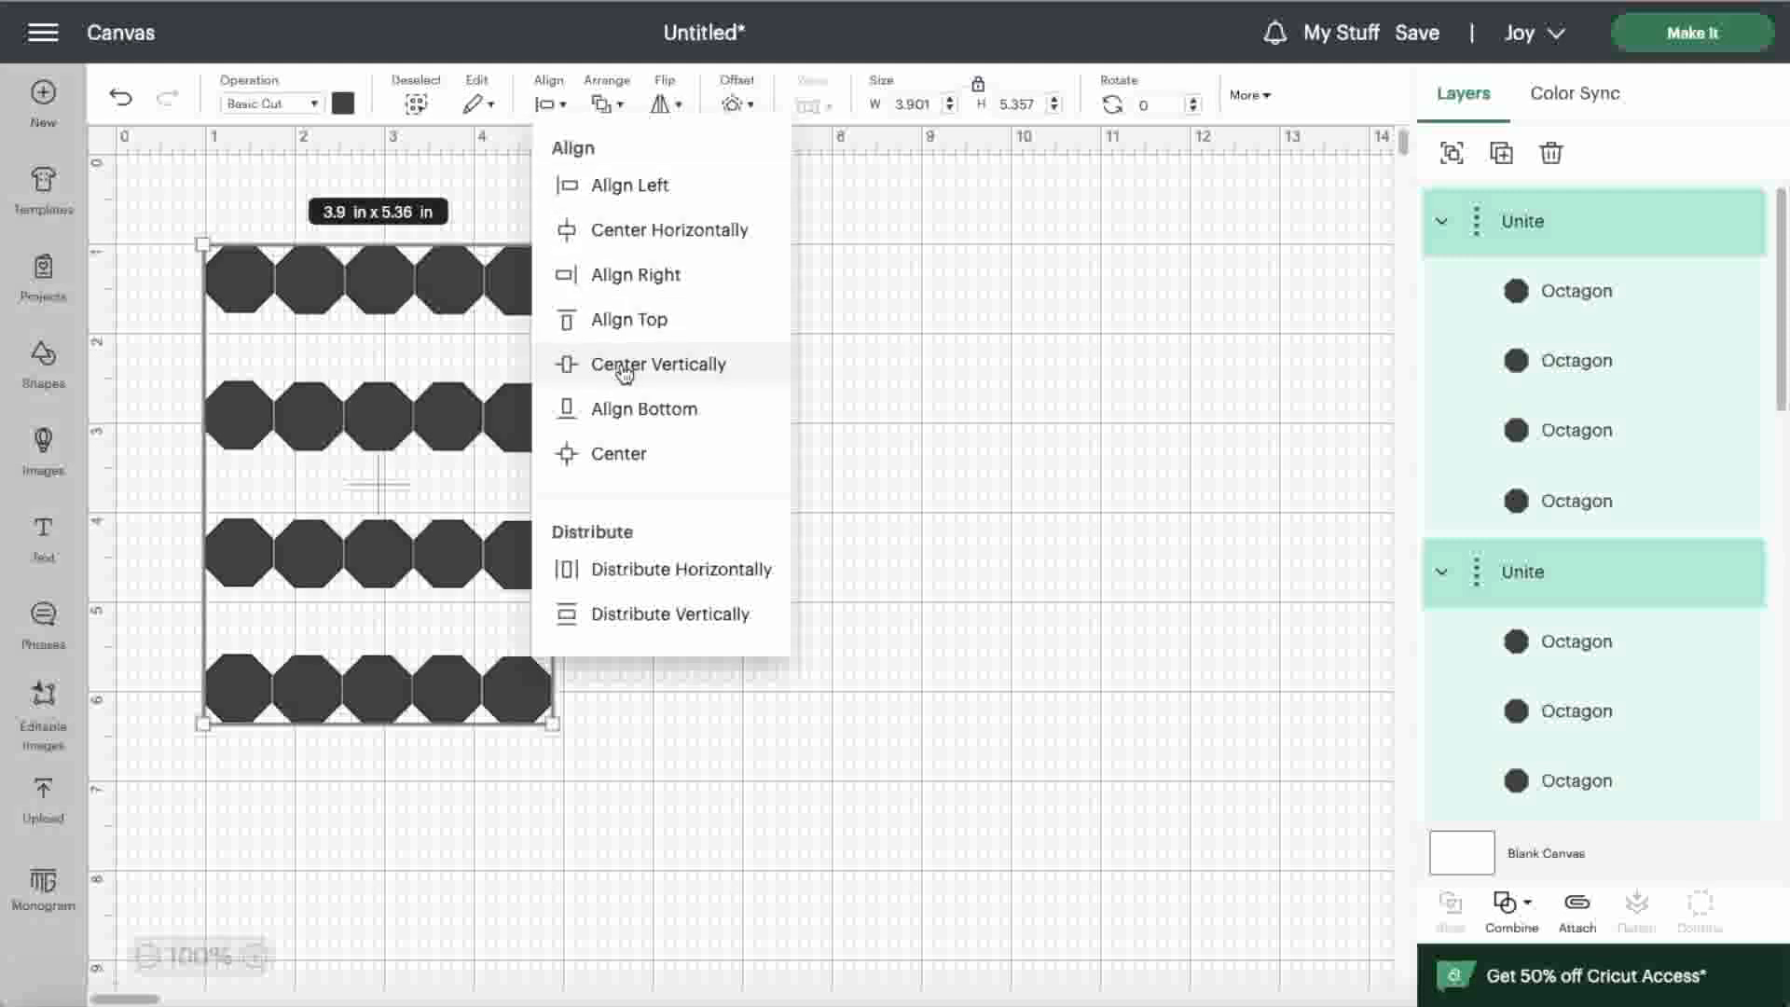
{"action": "left_click", "coordinate": [610, 320]}
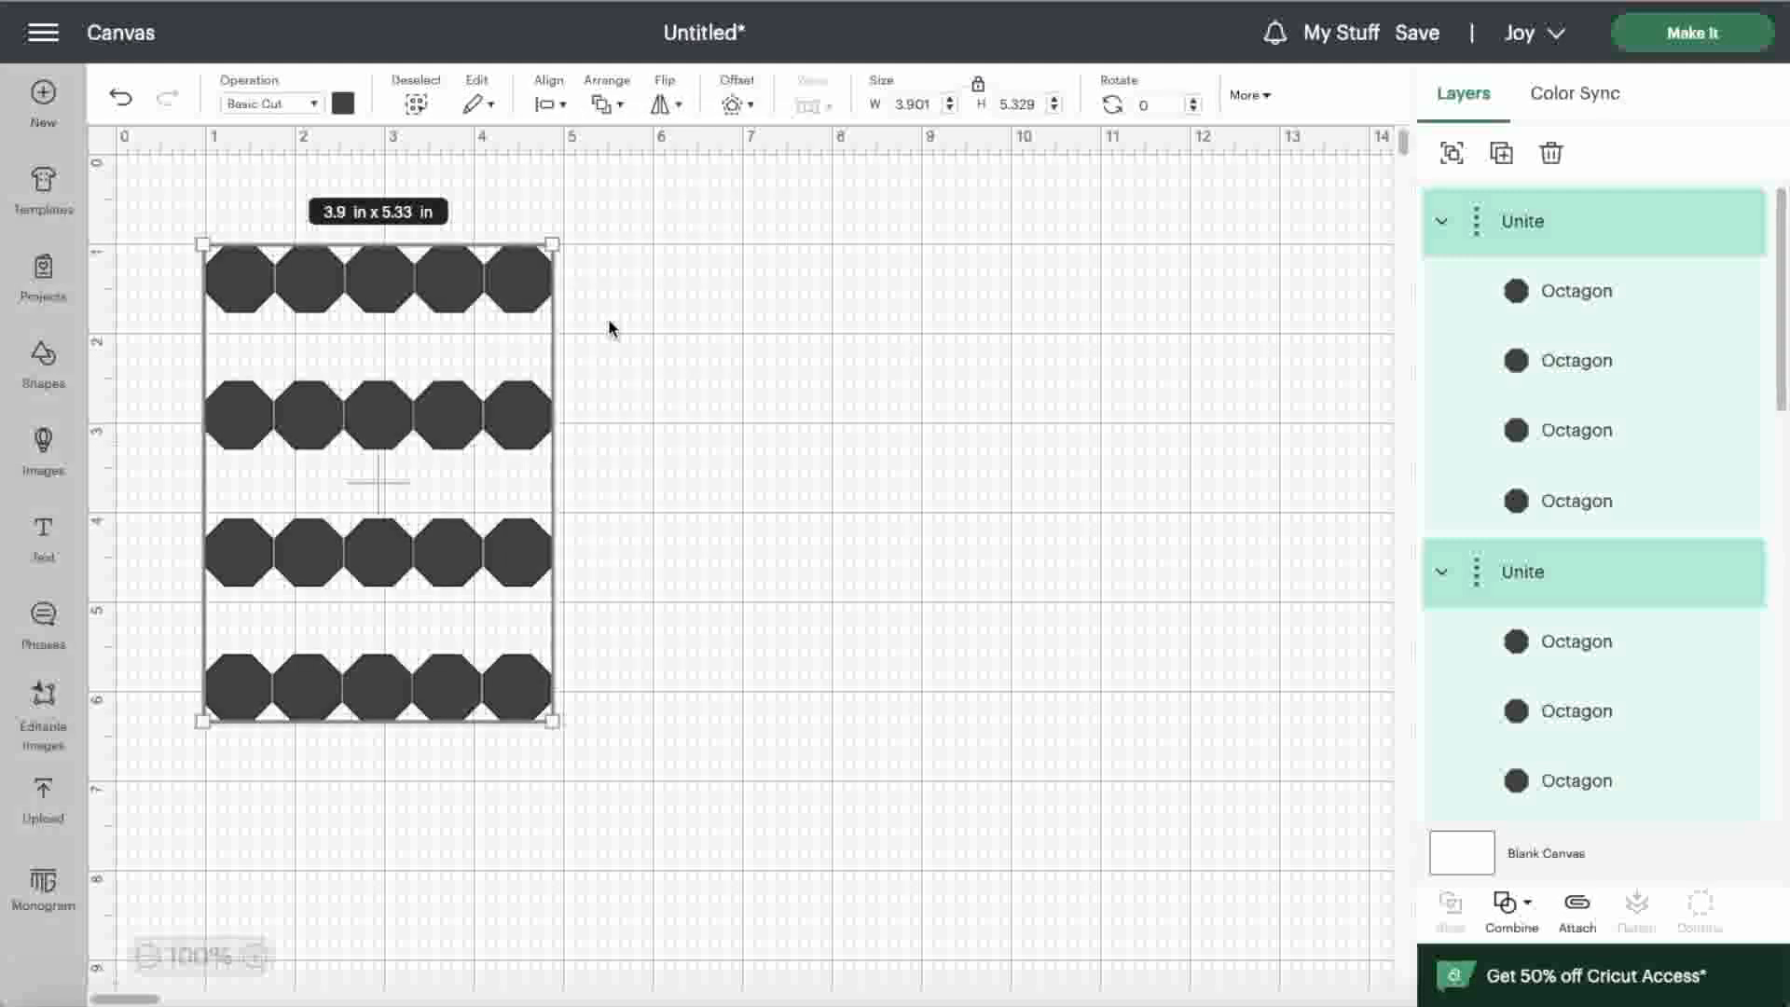
Move the second octagon column down so its octagons sit in the gaps between those of the neighbouring columns.
{"action": "left_click_drag", "start_coordinate": [307, 280], "coordinate": [310, 365]}
{"action": "left_click_drag", "start_coordinate": [312, 369], "coordinate": [312, 347]}
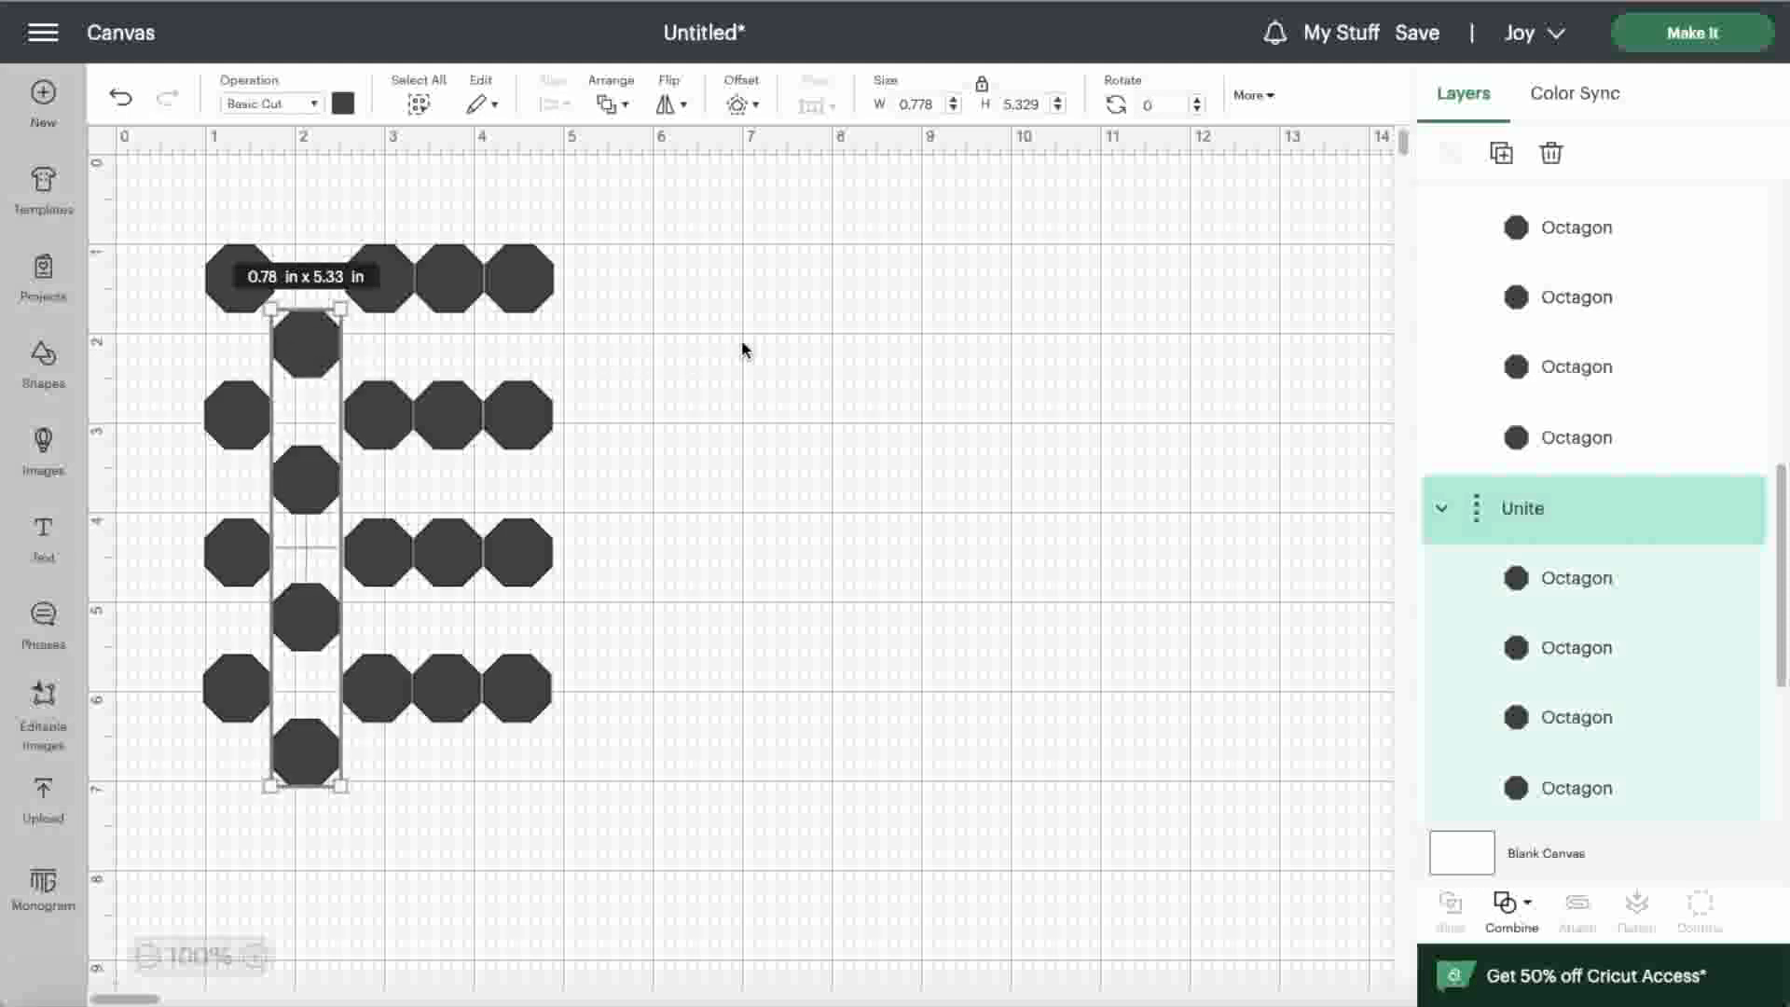
{"action": "left_click", "coordinate": [741, 342]}
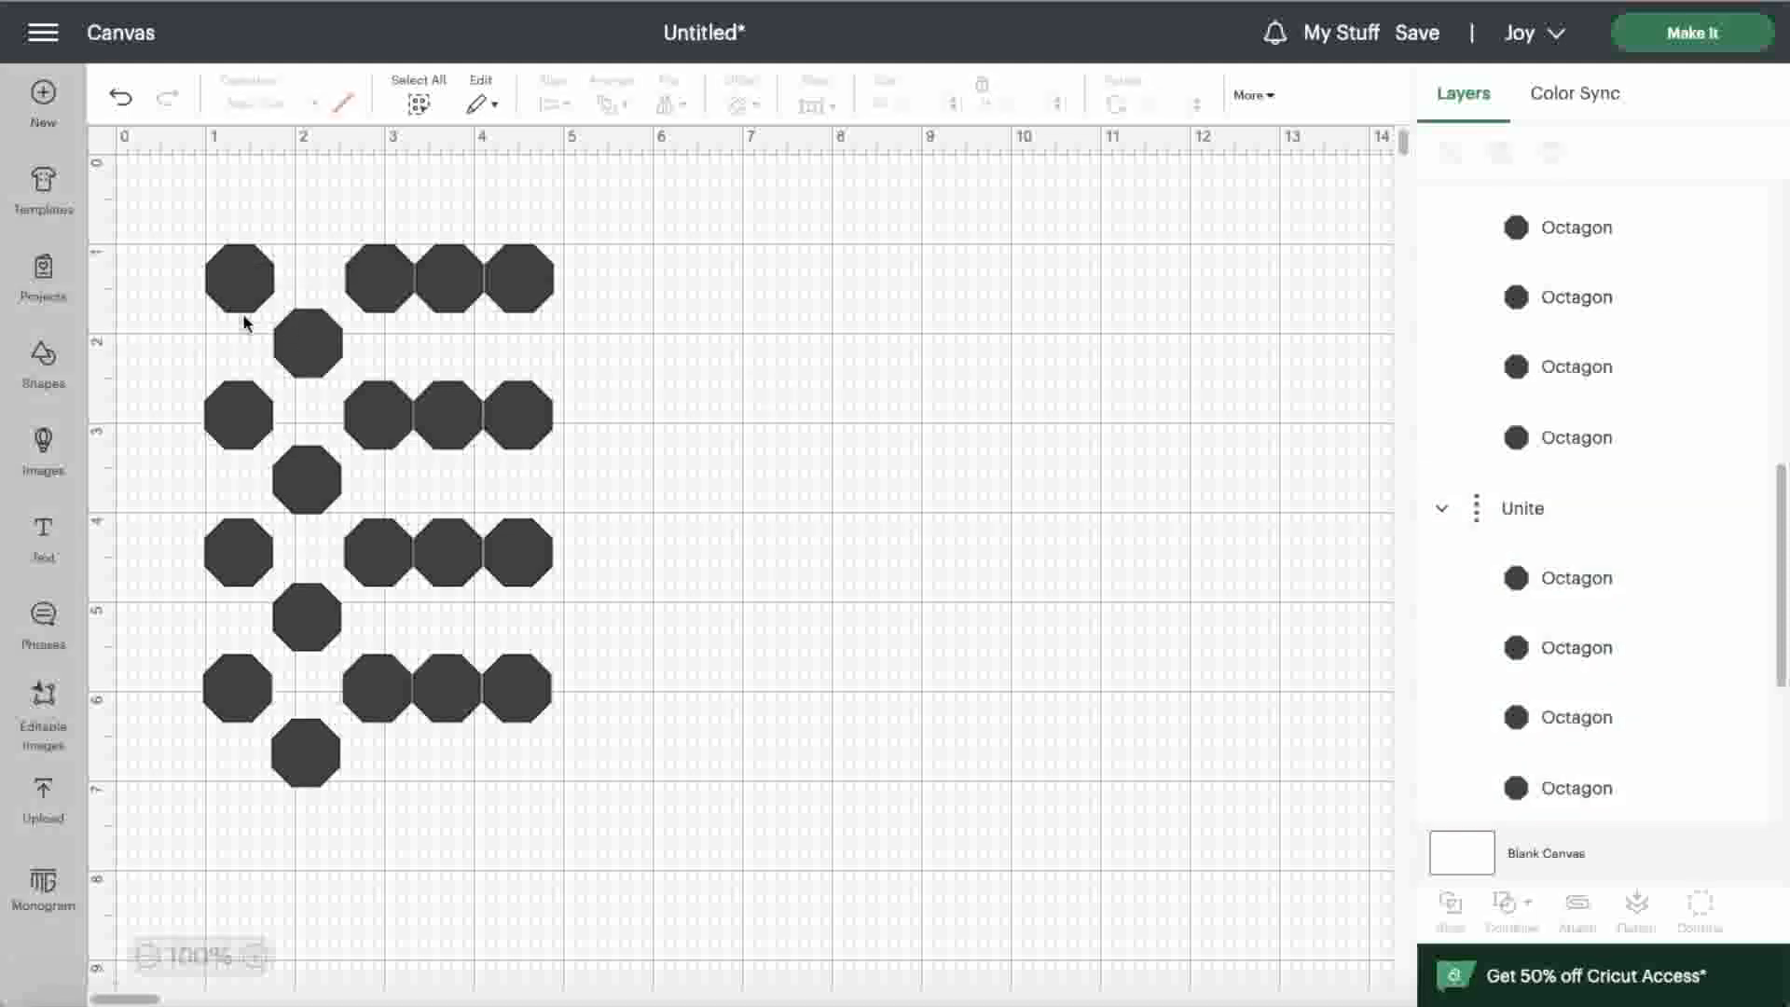
{"action": "left_click", "coordinate": [307, 322]}
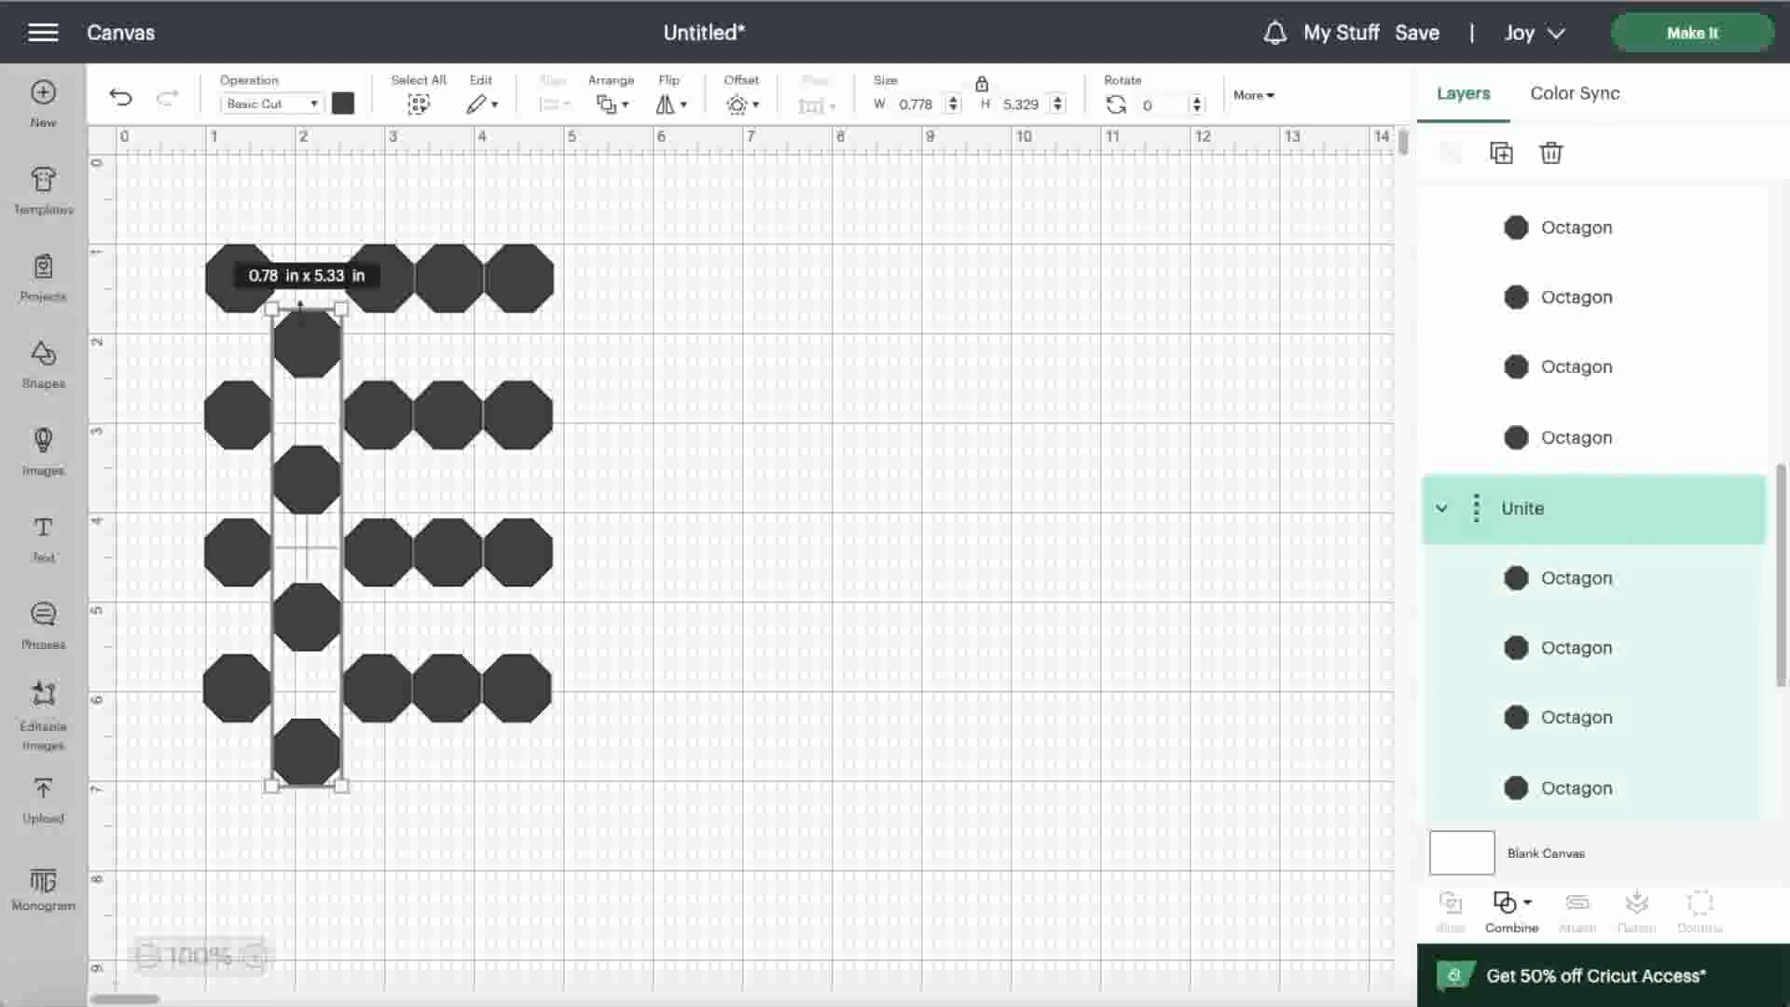
{"action": "left_click", "coordinate": [710, 368]}
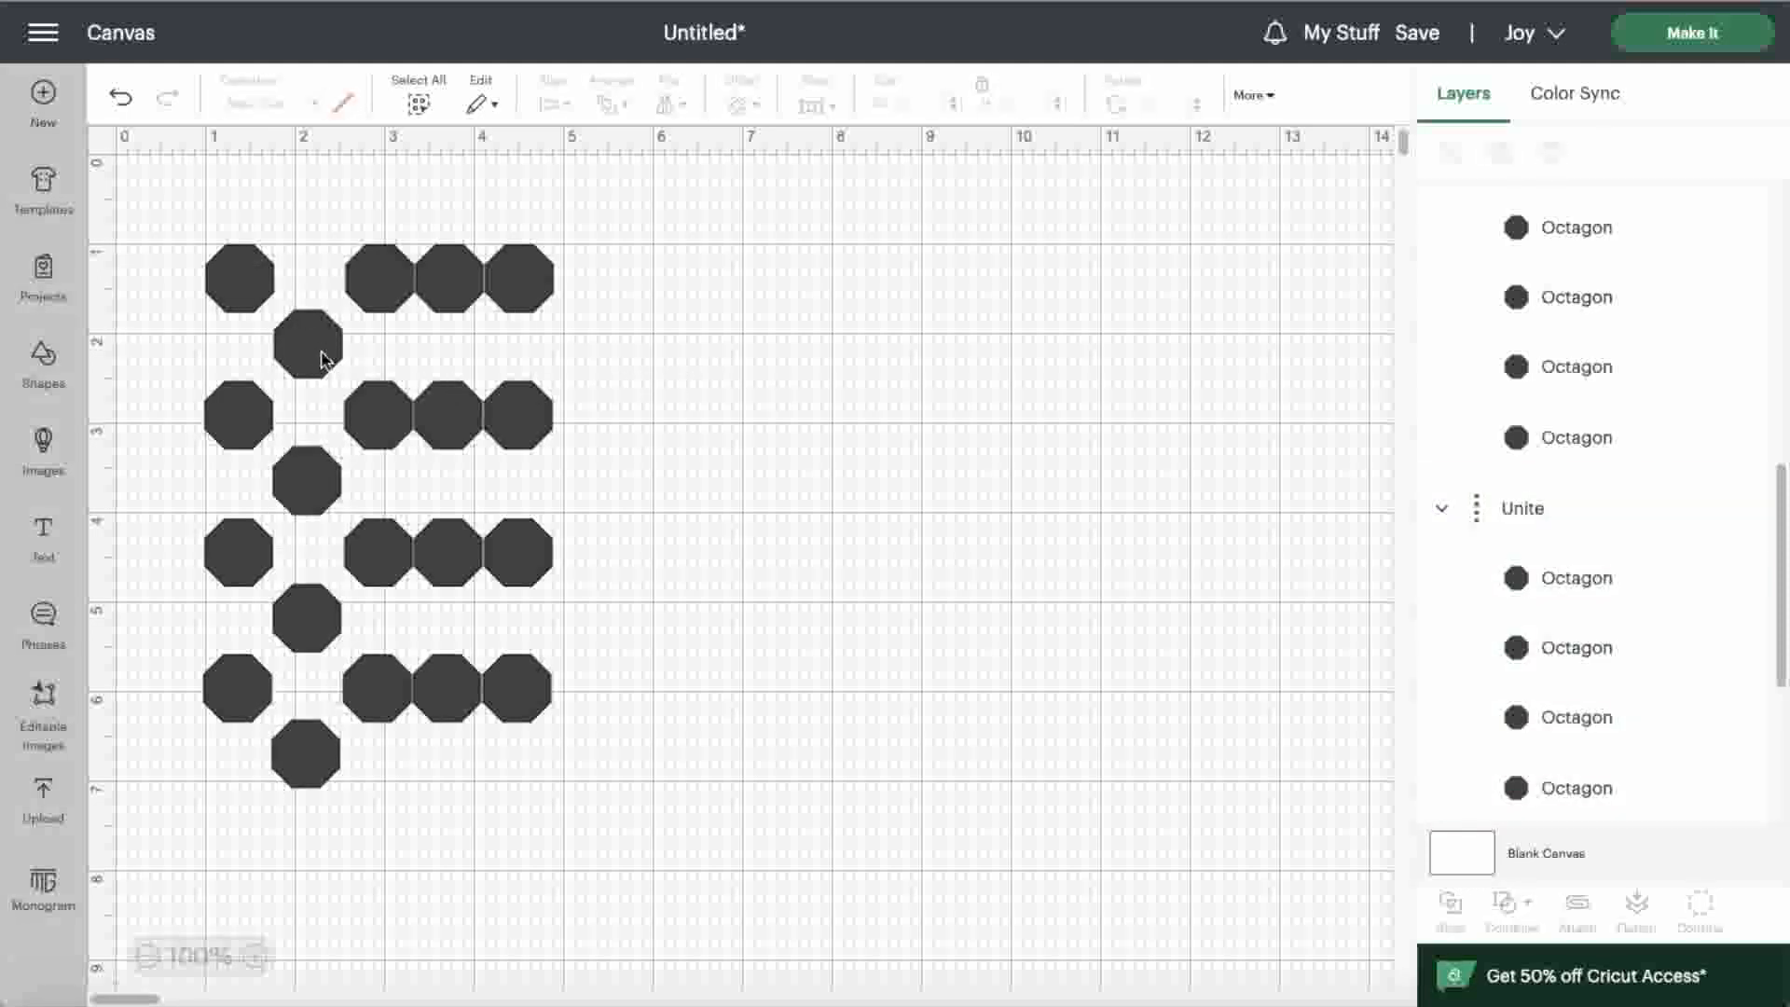
Move the fourth octagon column down so its octagons sit in the gaps between the third and fifth columns.
{"action": "left_click", "coordinate": [451, 283]}
{"action": "left_click_drag", "start_coordinate": [451, 284], "coordinate": [448, 350]}
{"action": "left_click", "coordinate": [709, 343]}
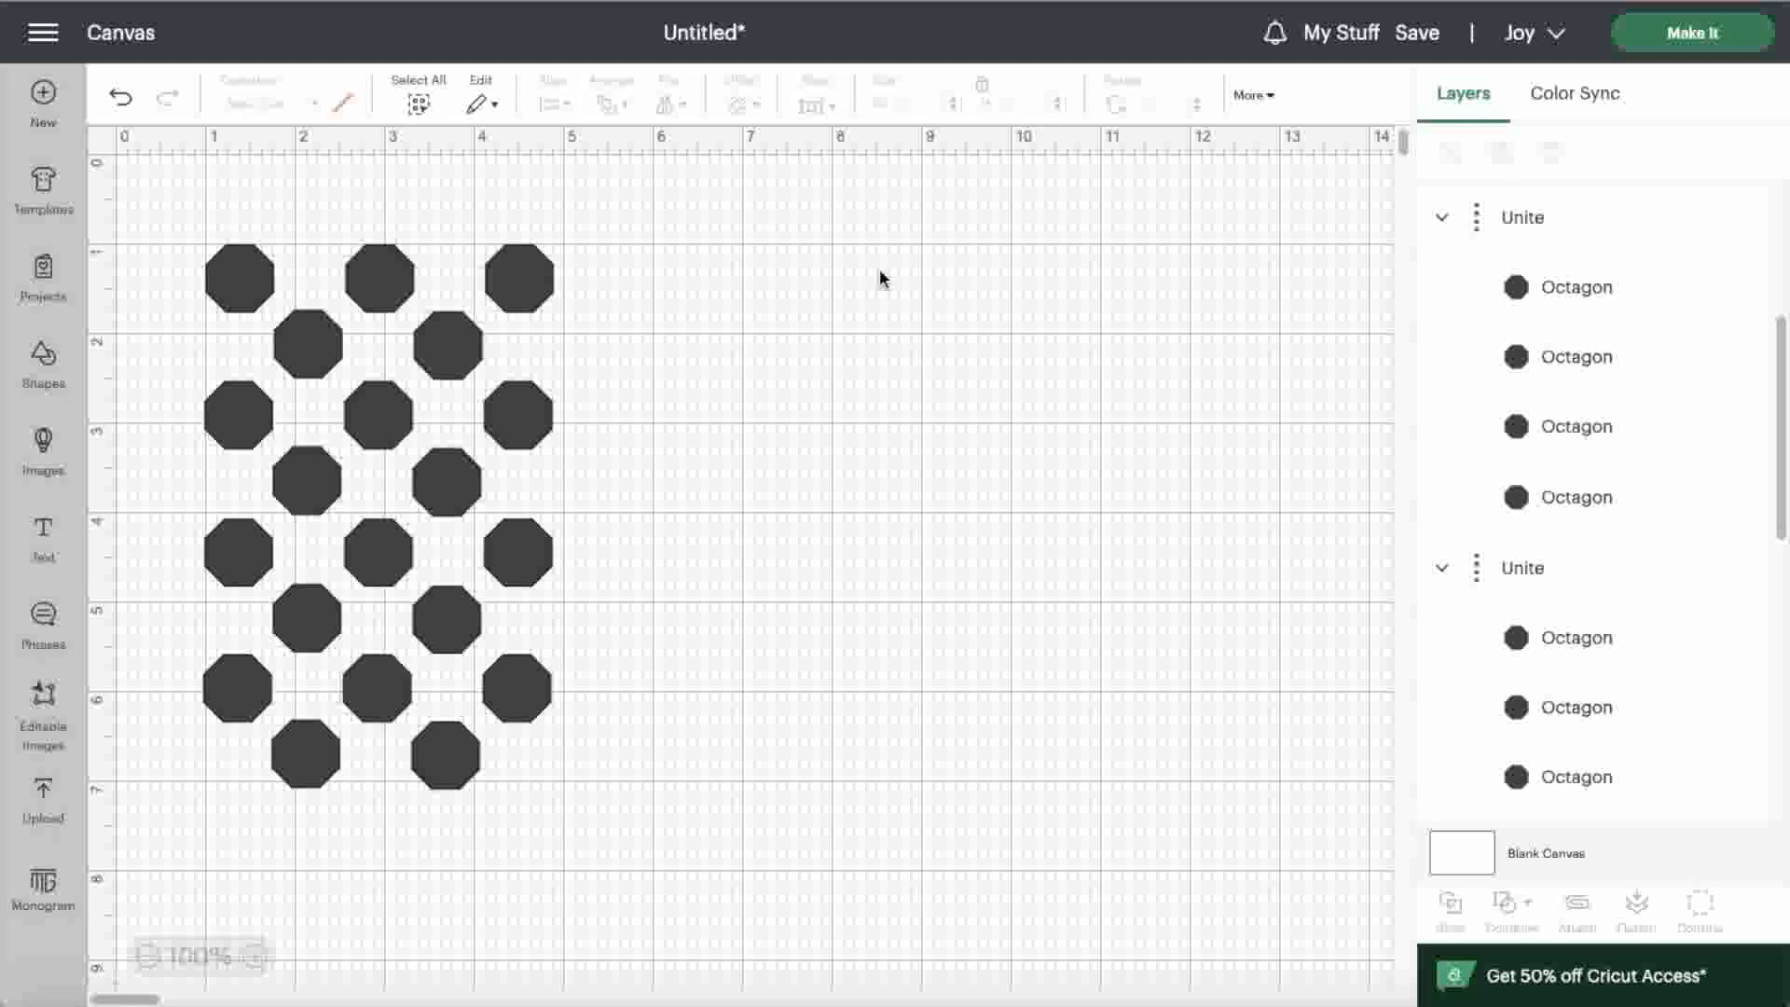
{"action": "left_click", "coordinate": [511, 287]}
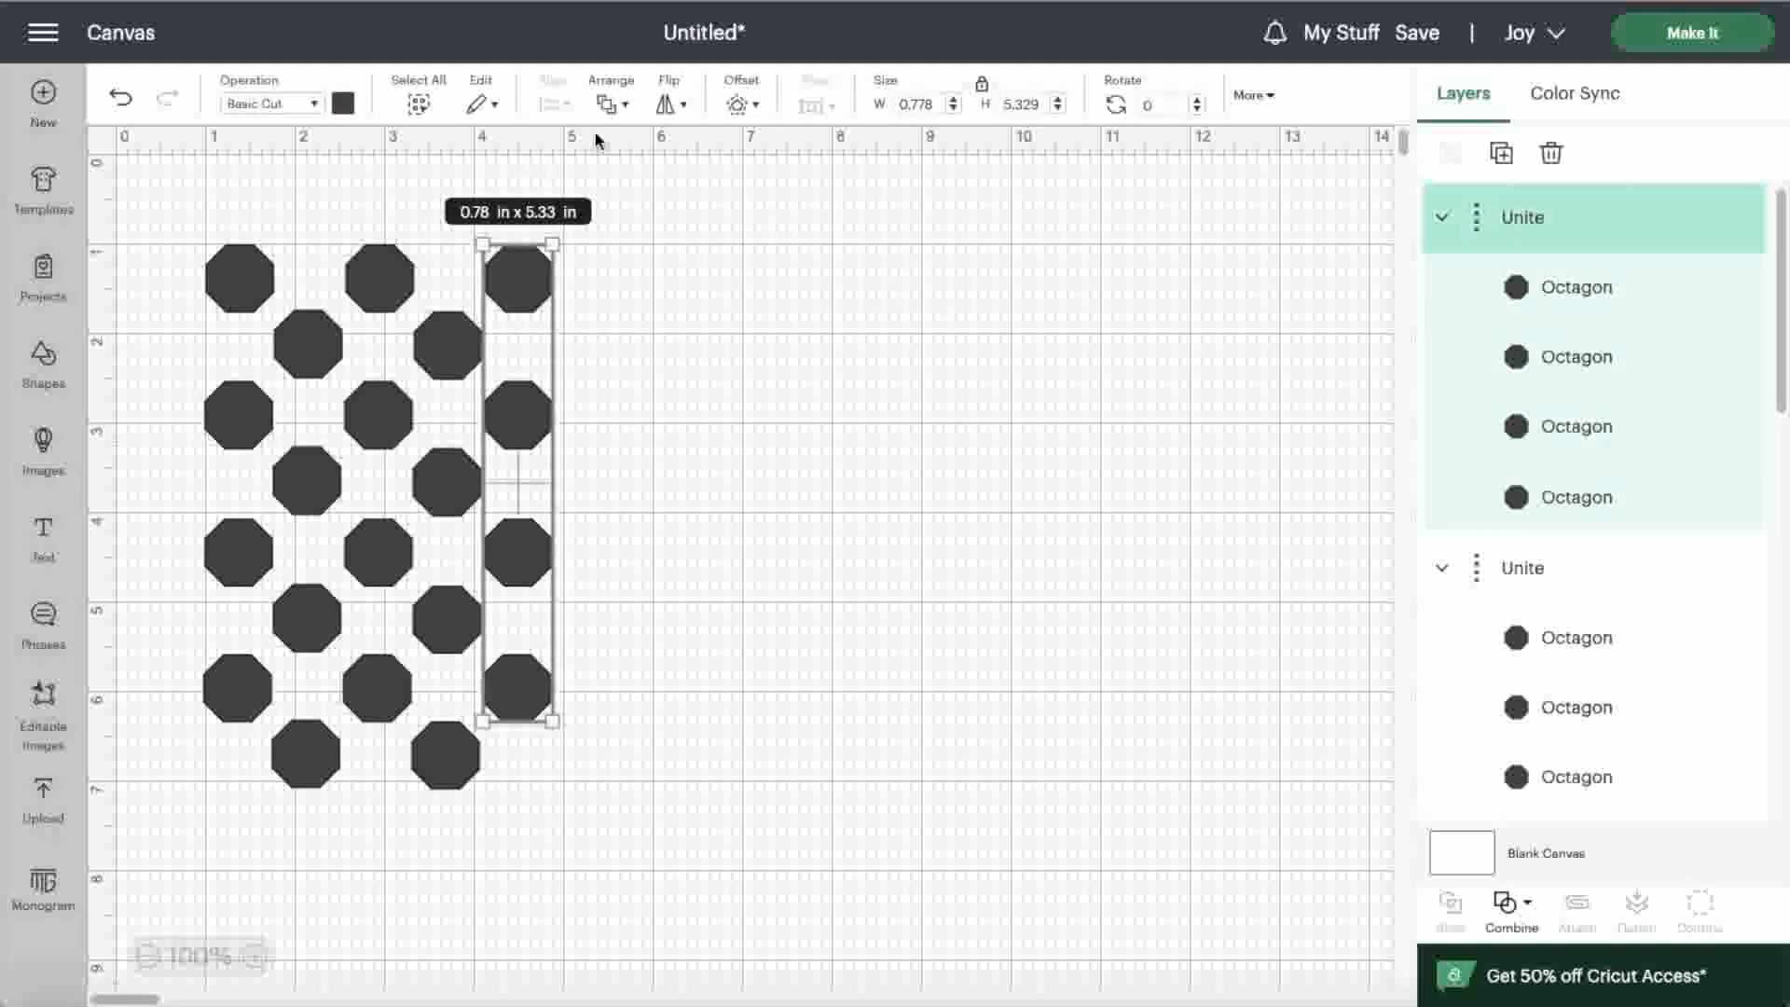
{"action": "left_click", "coordinate": [853, 387]}
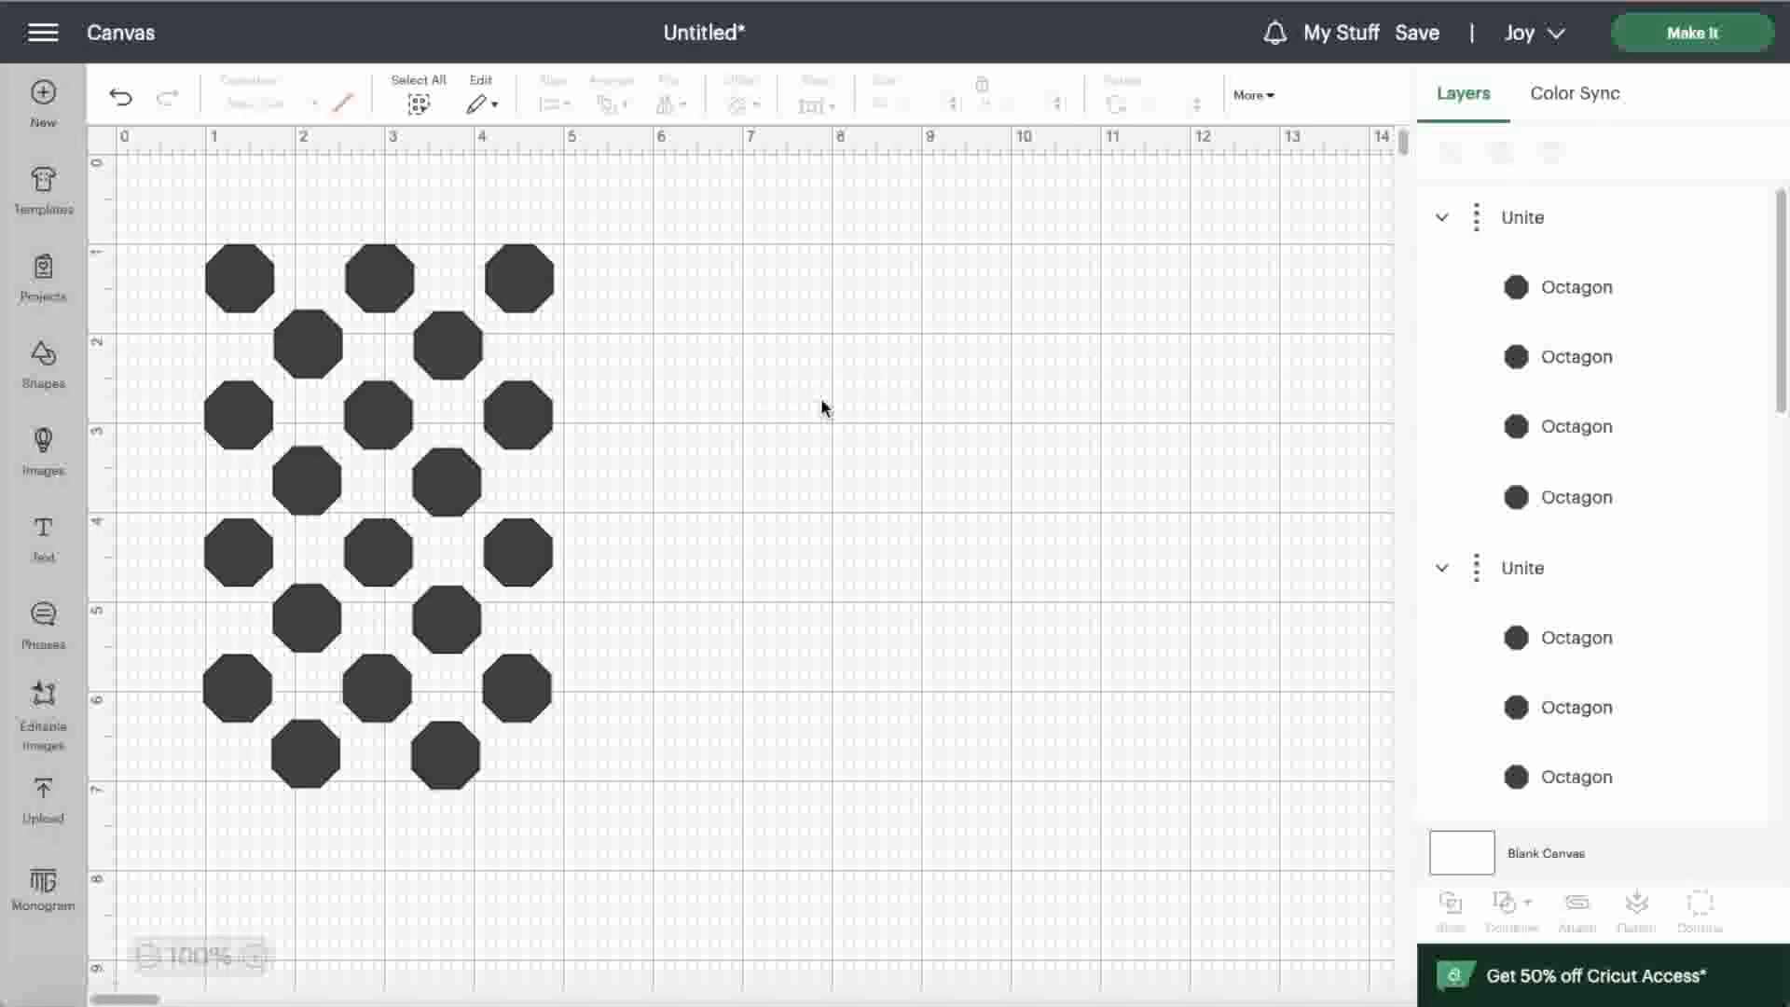
Try to unite all five staggered octagon columns into one shape.
{"action": "left_click_drag", "start_coordinate": [144, 201], "coordinate": [604, 930]}
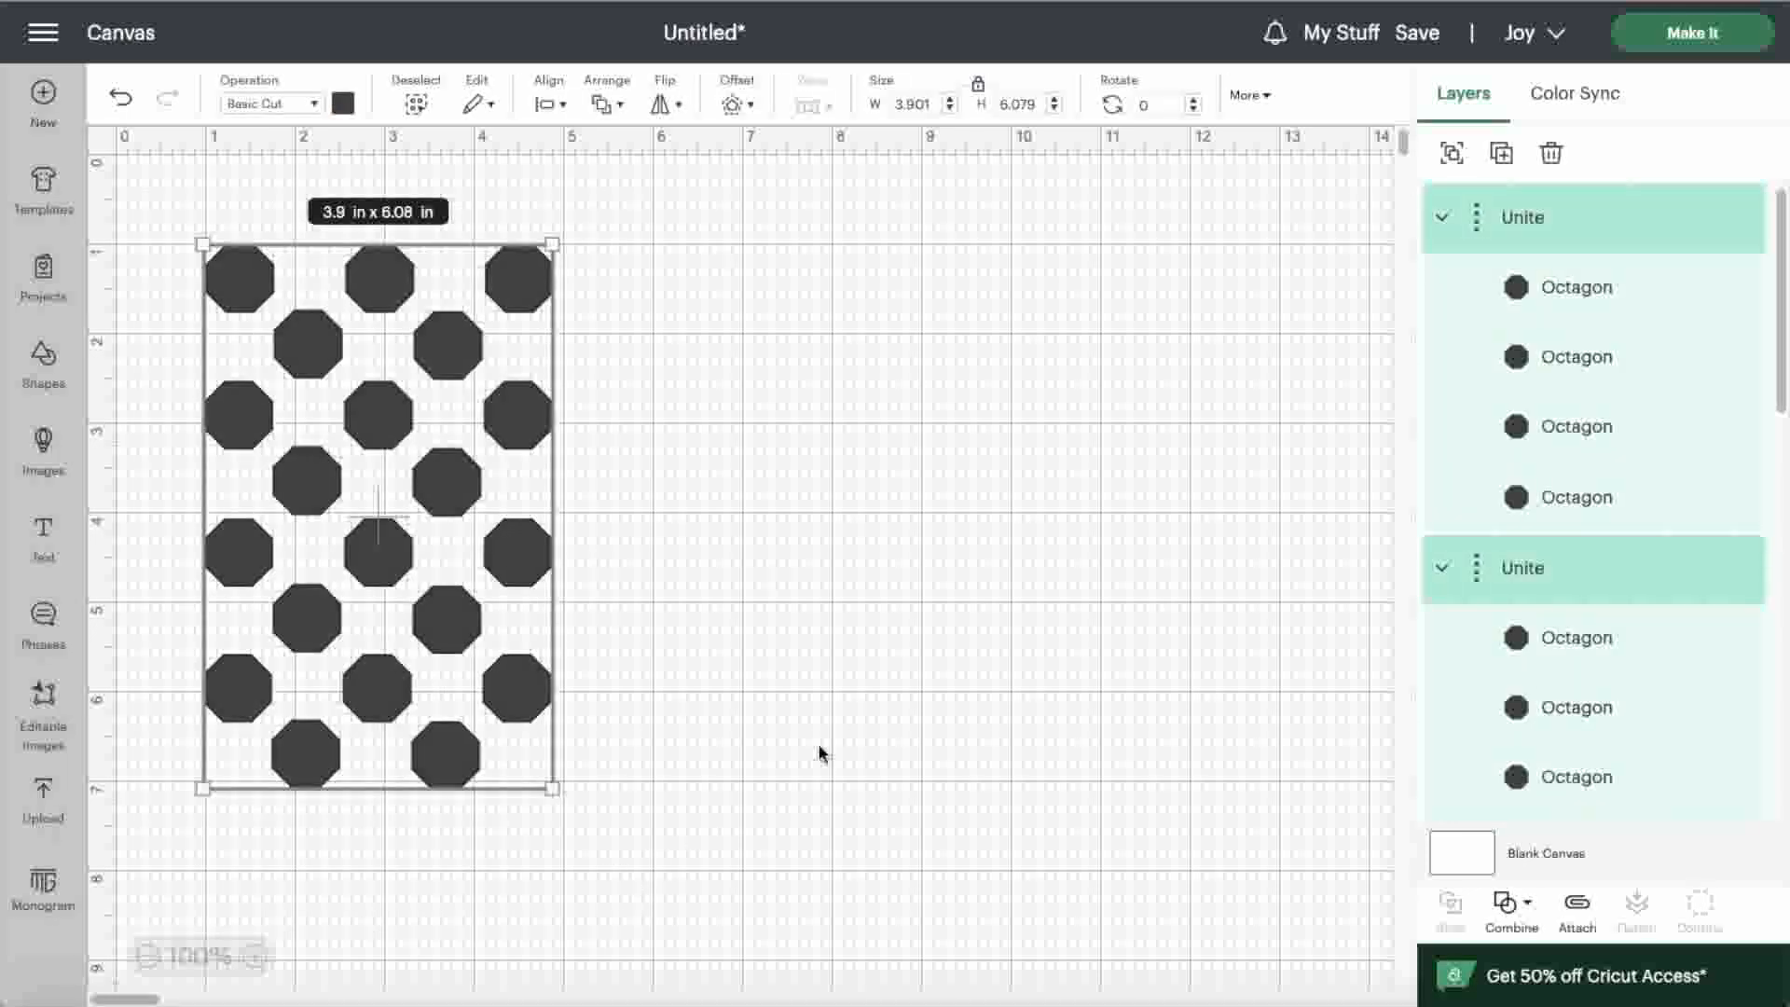
{"action": "left_click", "coordinate": [1509, 909]}
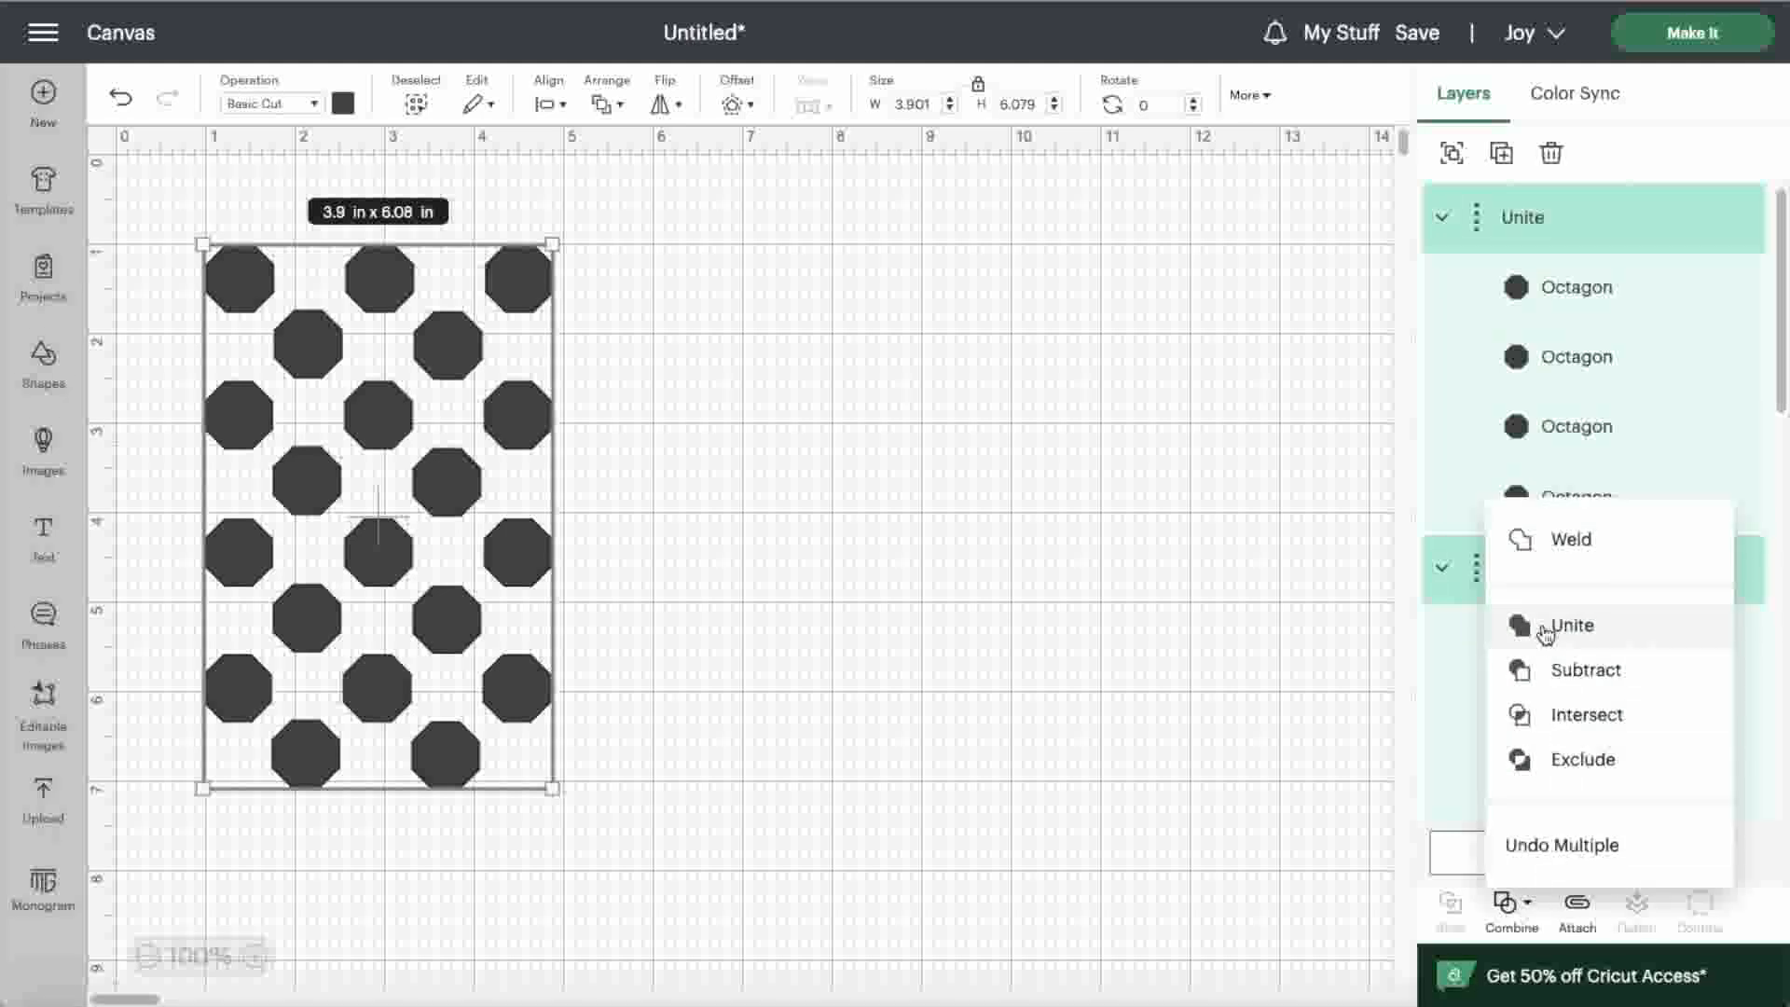
{"action": "left_click", "coordinate": [1544, 628]}
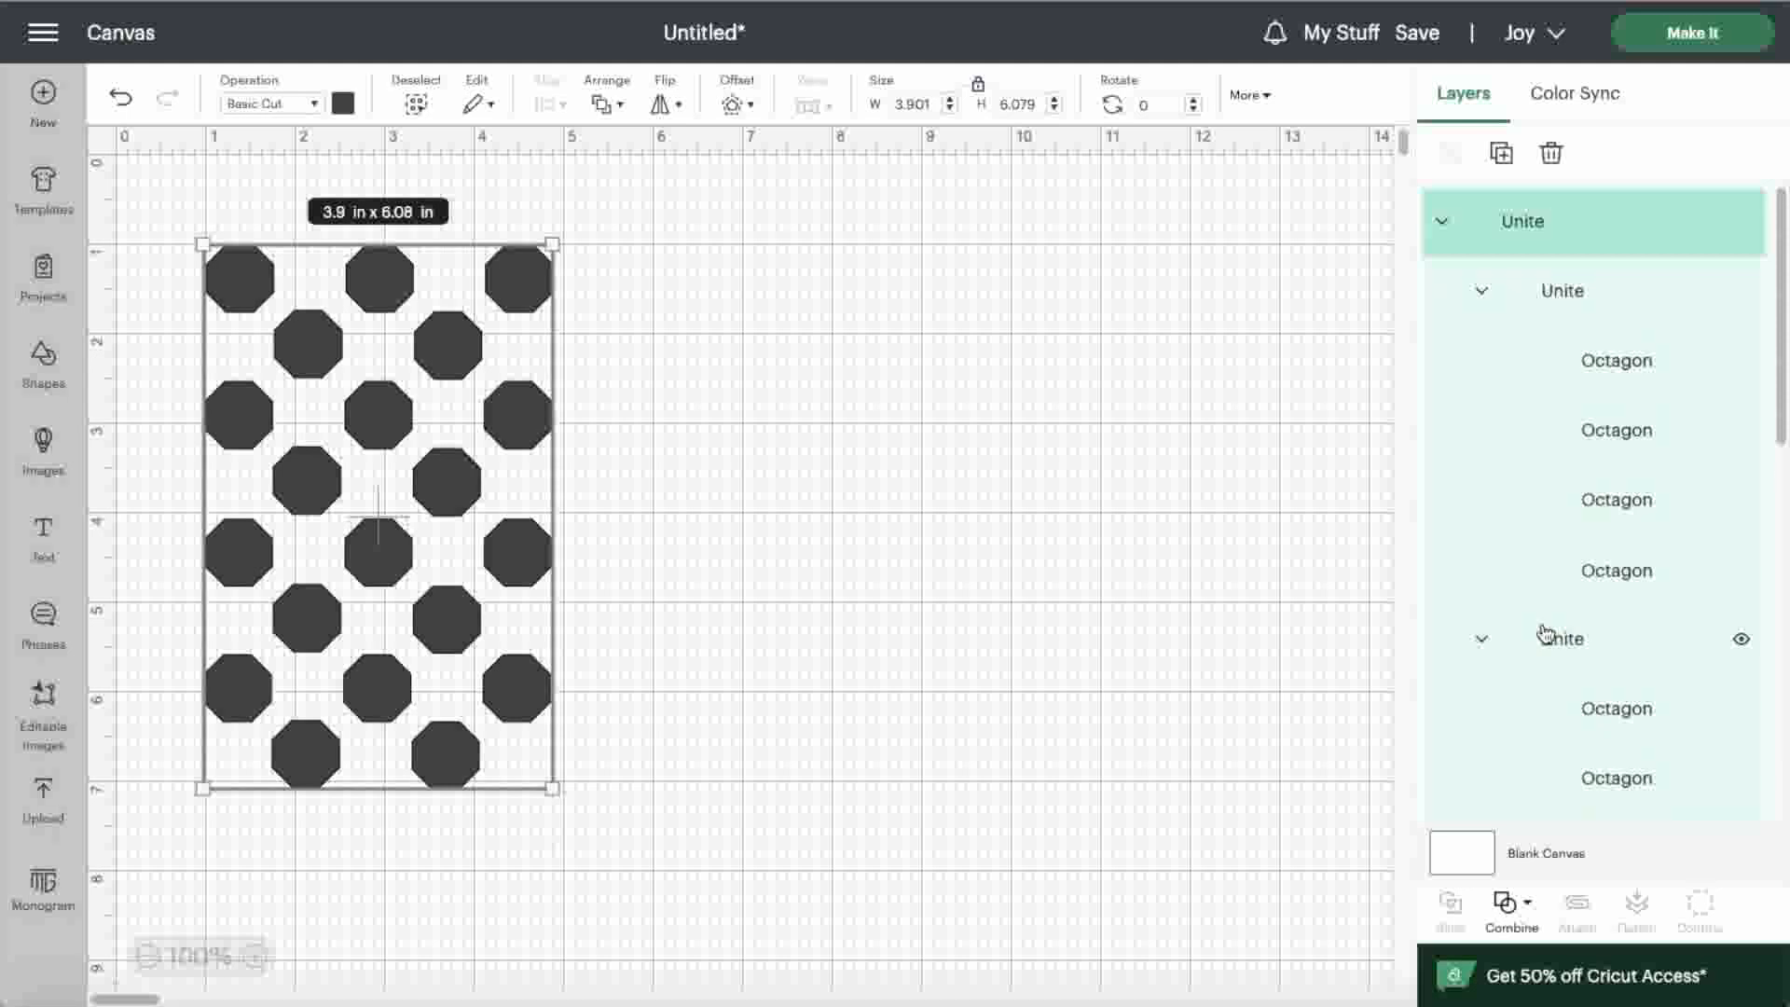
{"action": "key", "text": "ctrl+z"}
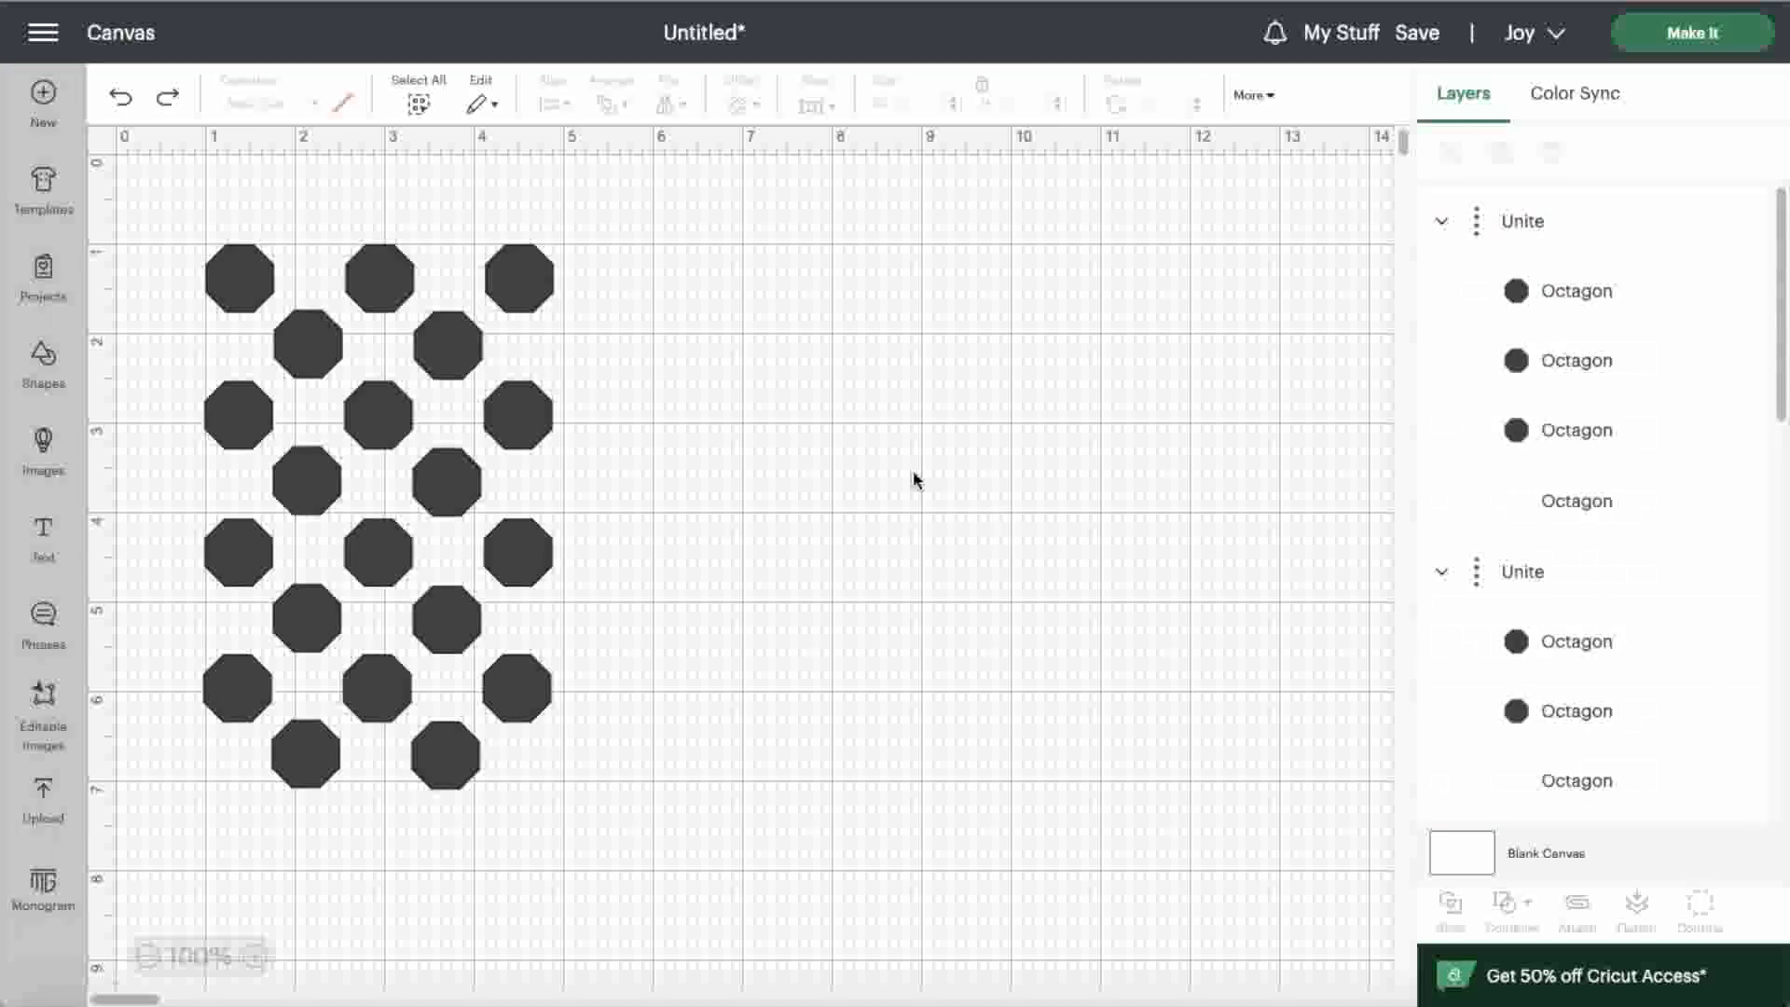
{"action": "left_click_drag", "start_coordinate": [183, 212], "coordinate": [615, 876]}
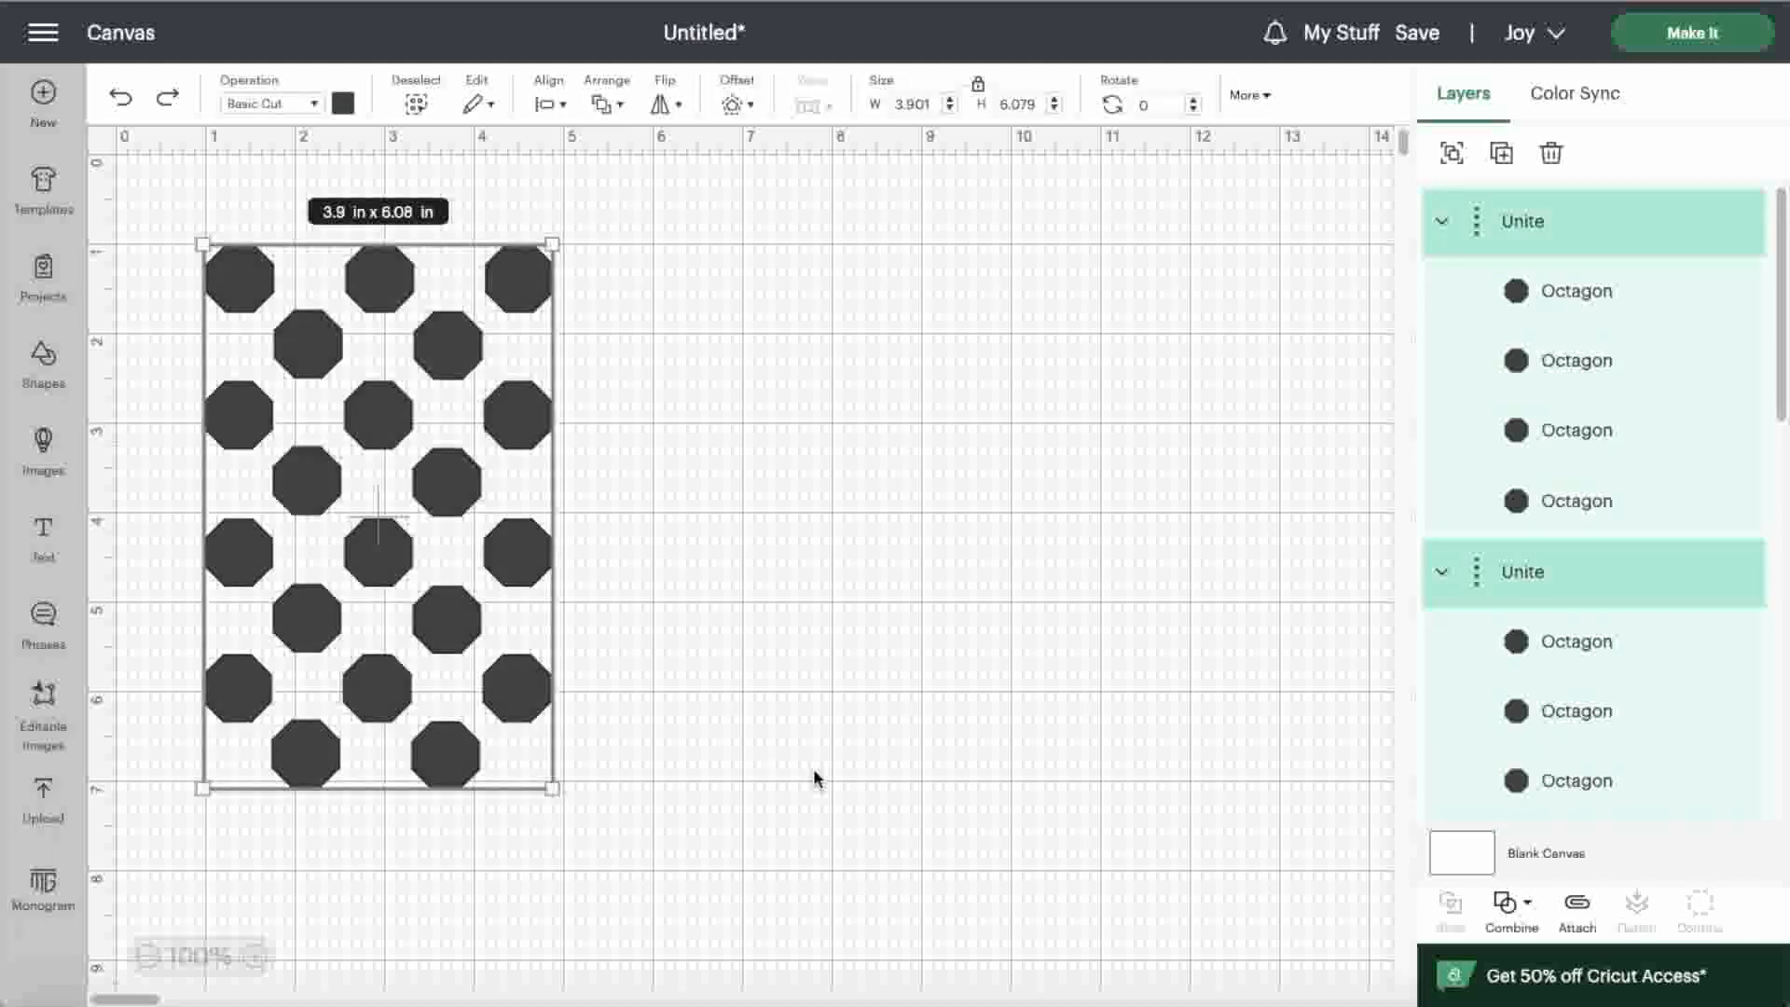
{"action": "left_click", "coordinate": [814, 770]}
{"action": "left_click", "coordinate": [519, 426]}
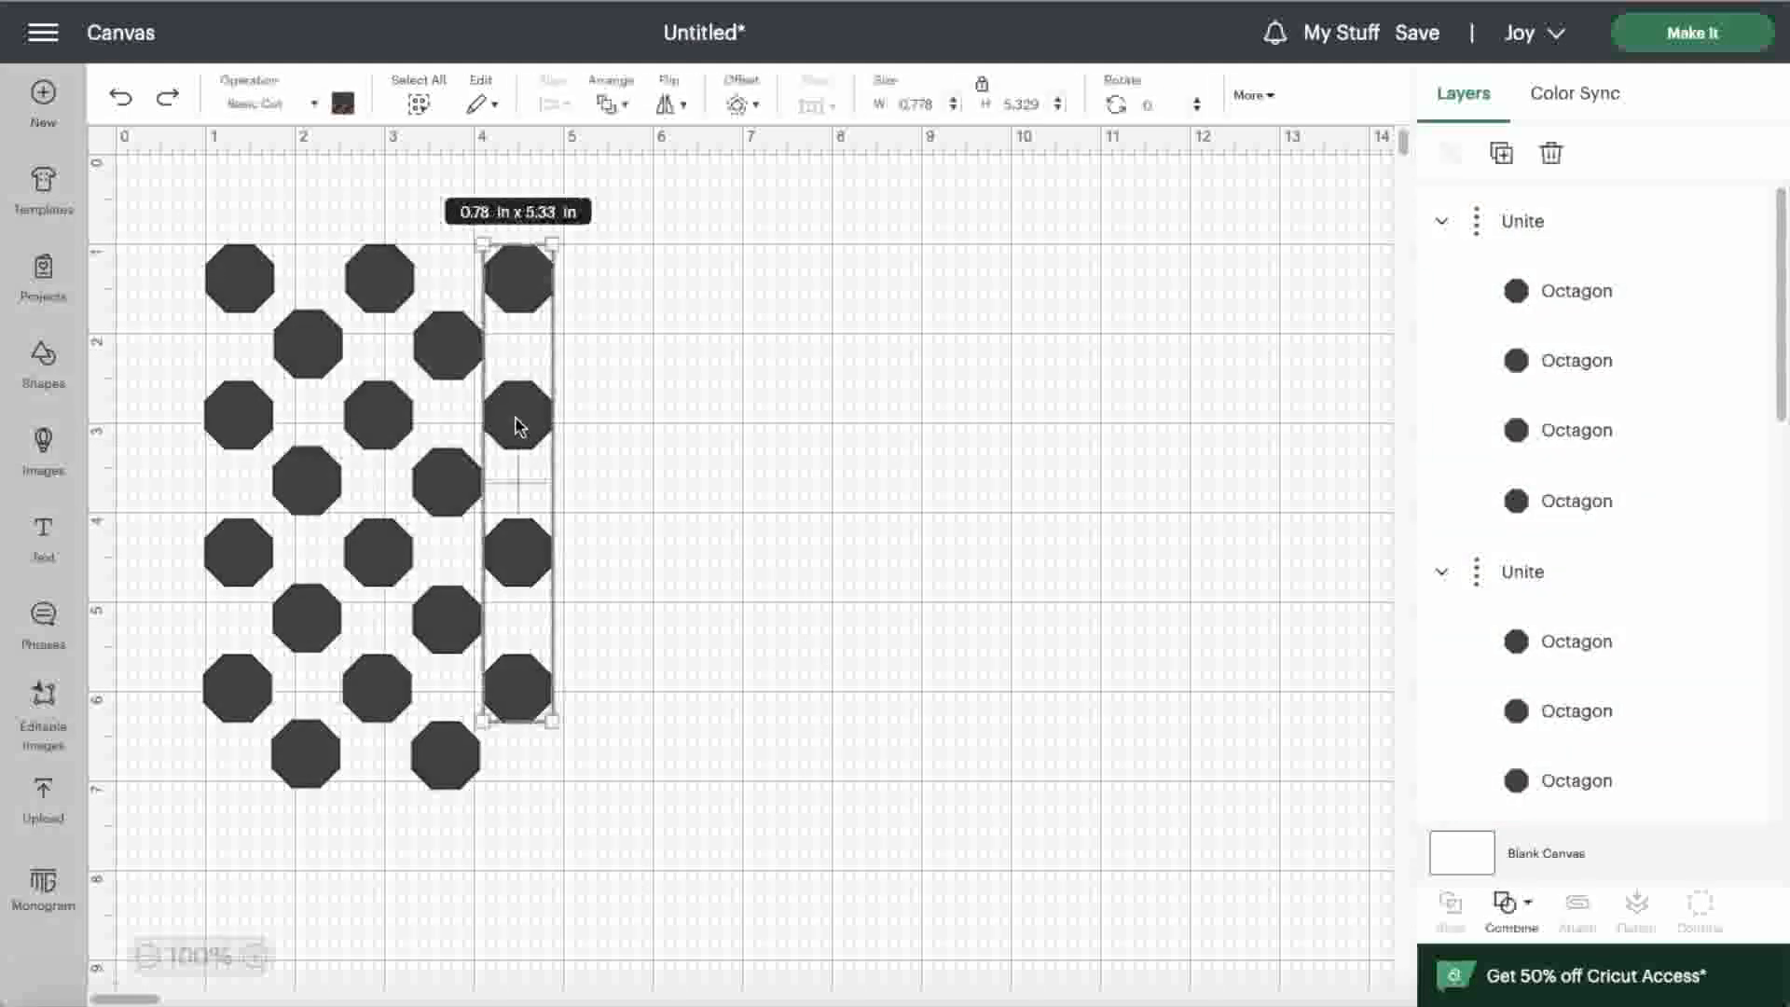
{"action": "left_click", "coordinate": [687, 411]}
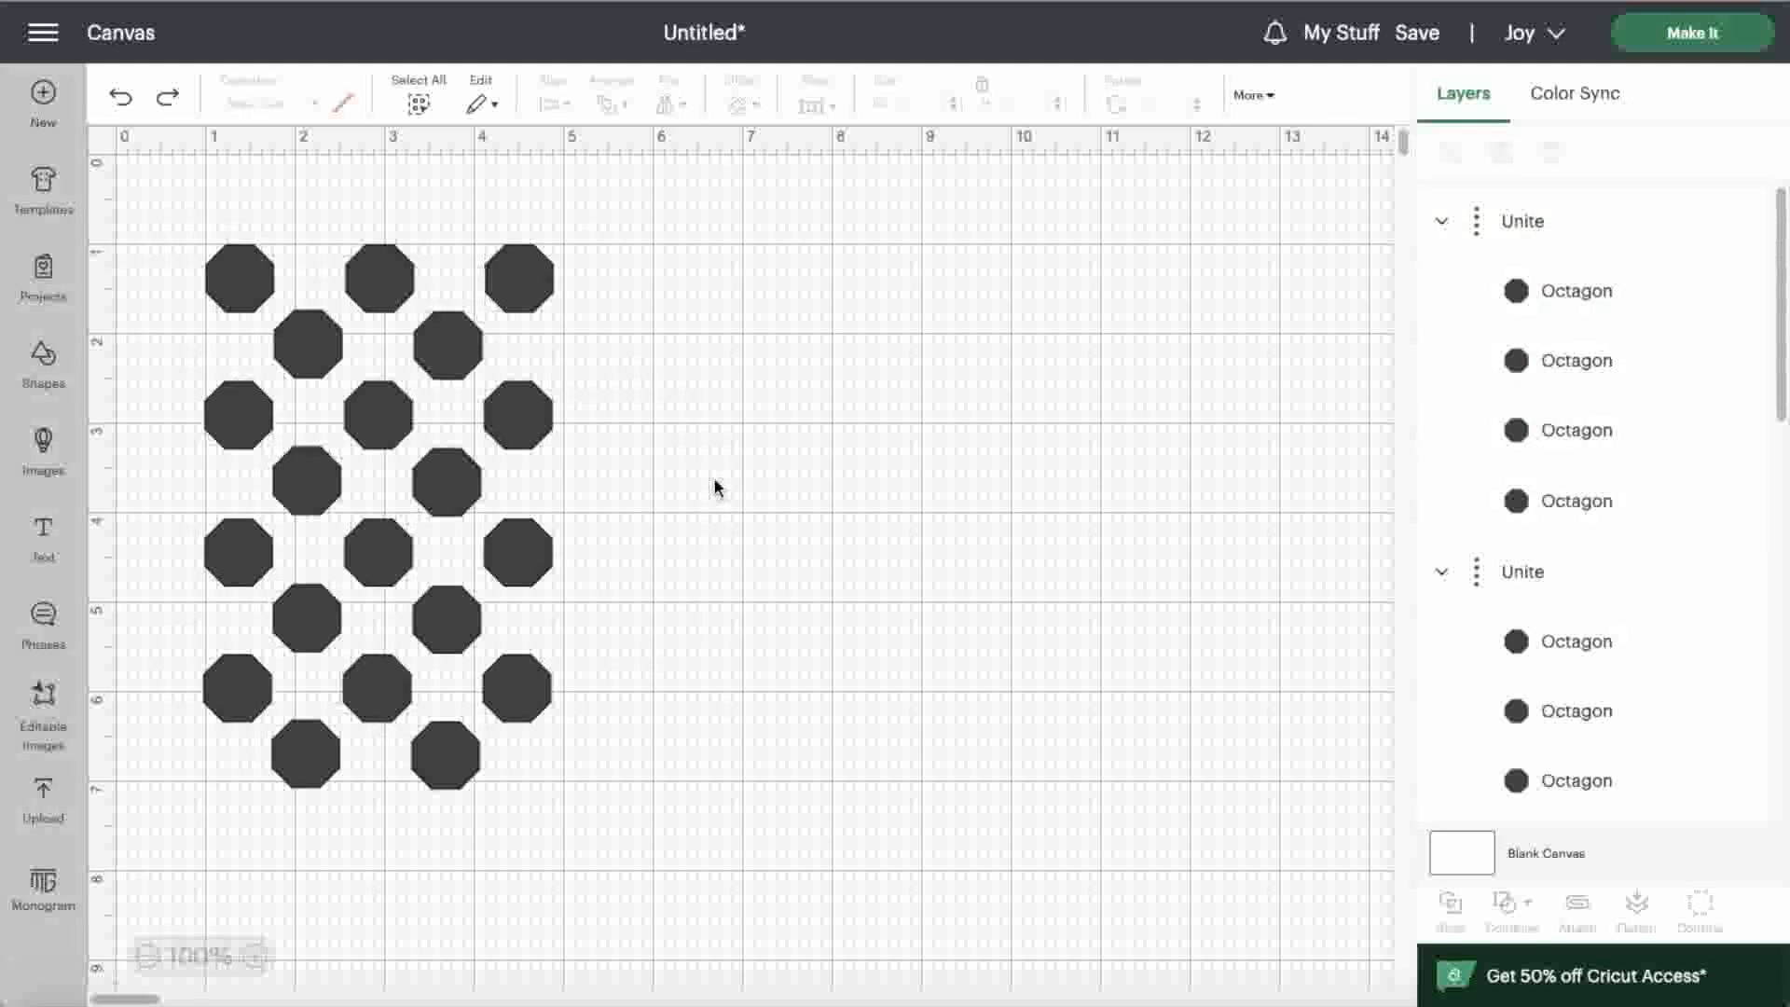
Preview how the separate octagon columns are laid out for cutting with the Without Mat load type, and return to the canvas.
{"action": "left_click", "coordinate": [1664, 35]}
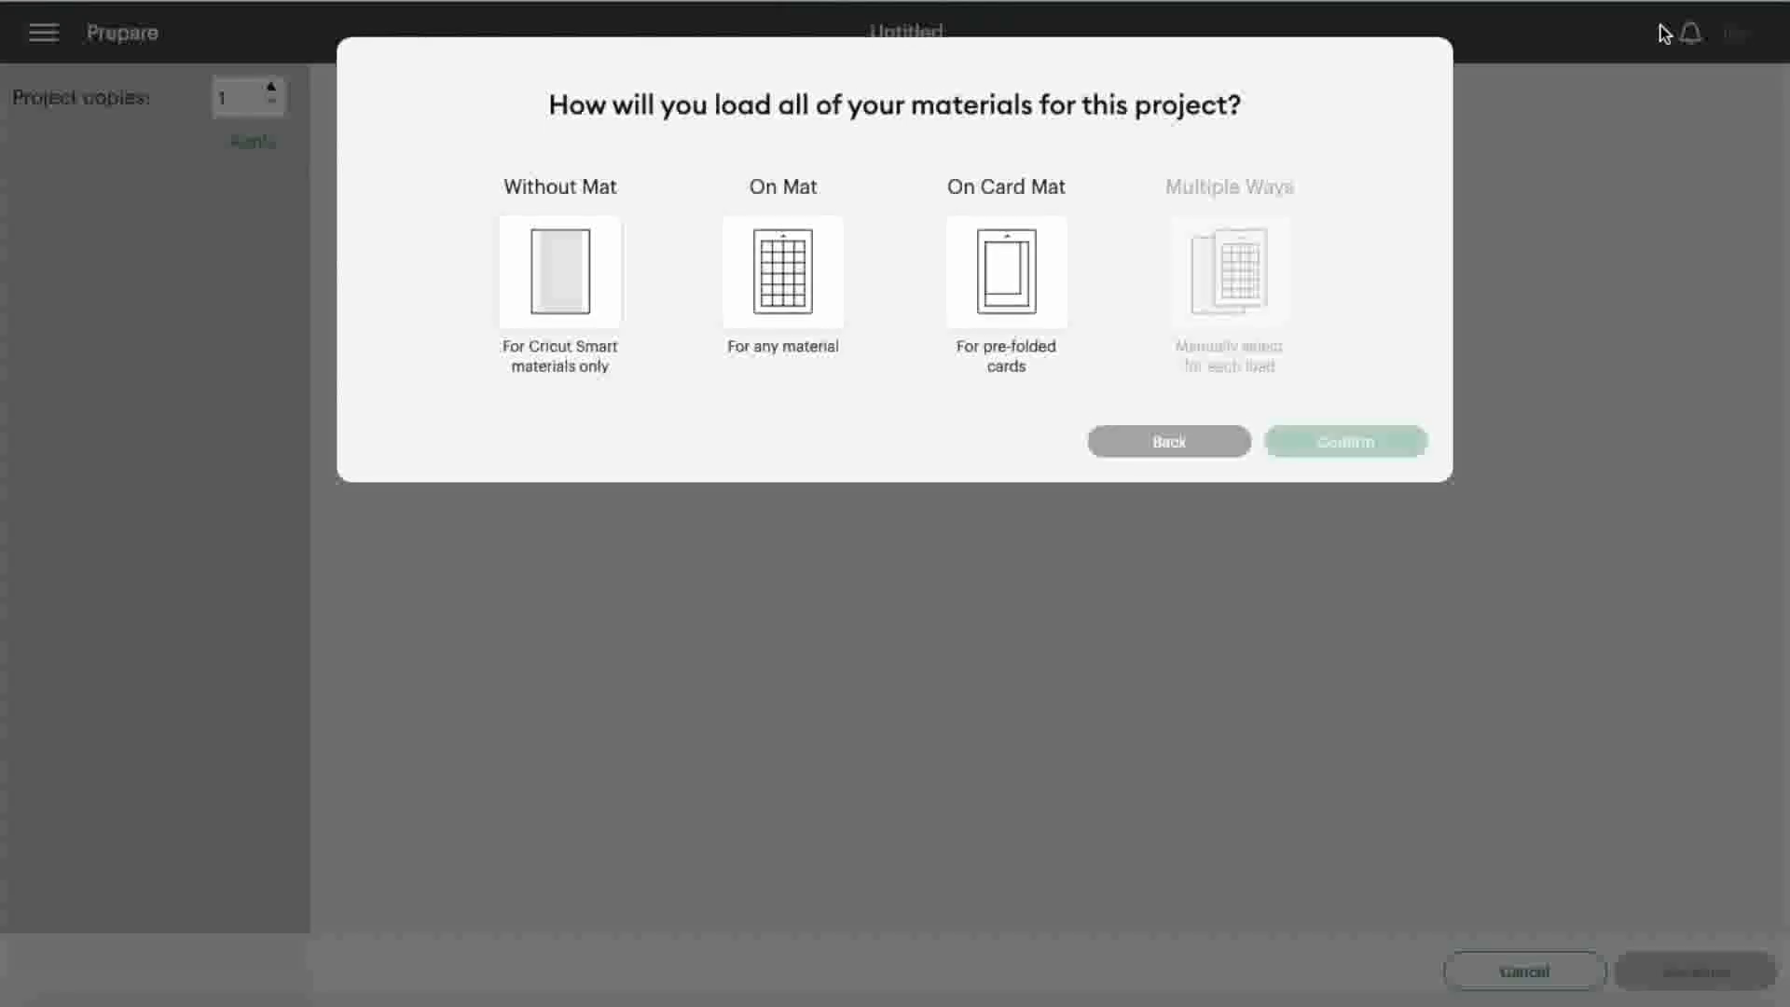
{"action": "left_click", "coordinate": [563, 297]}
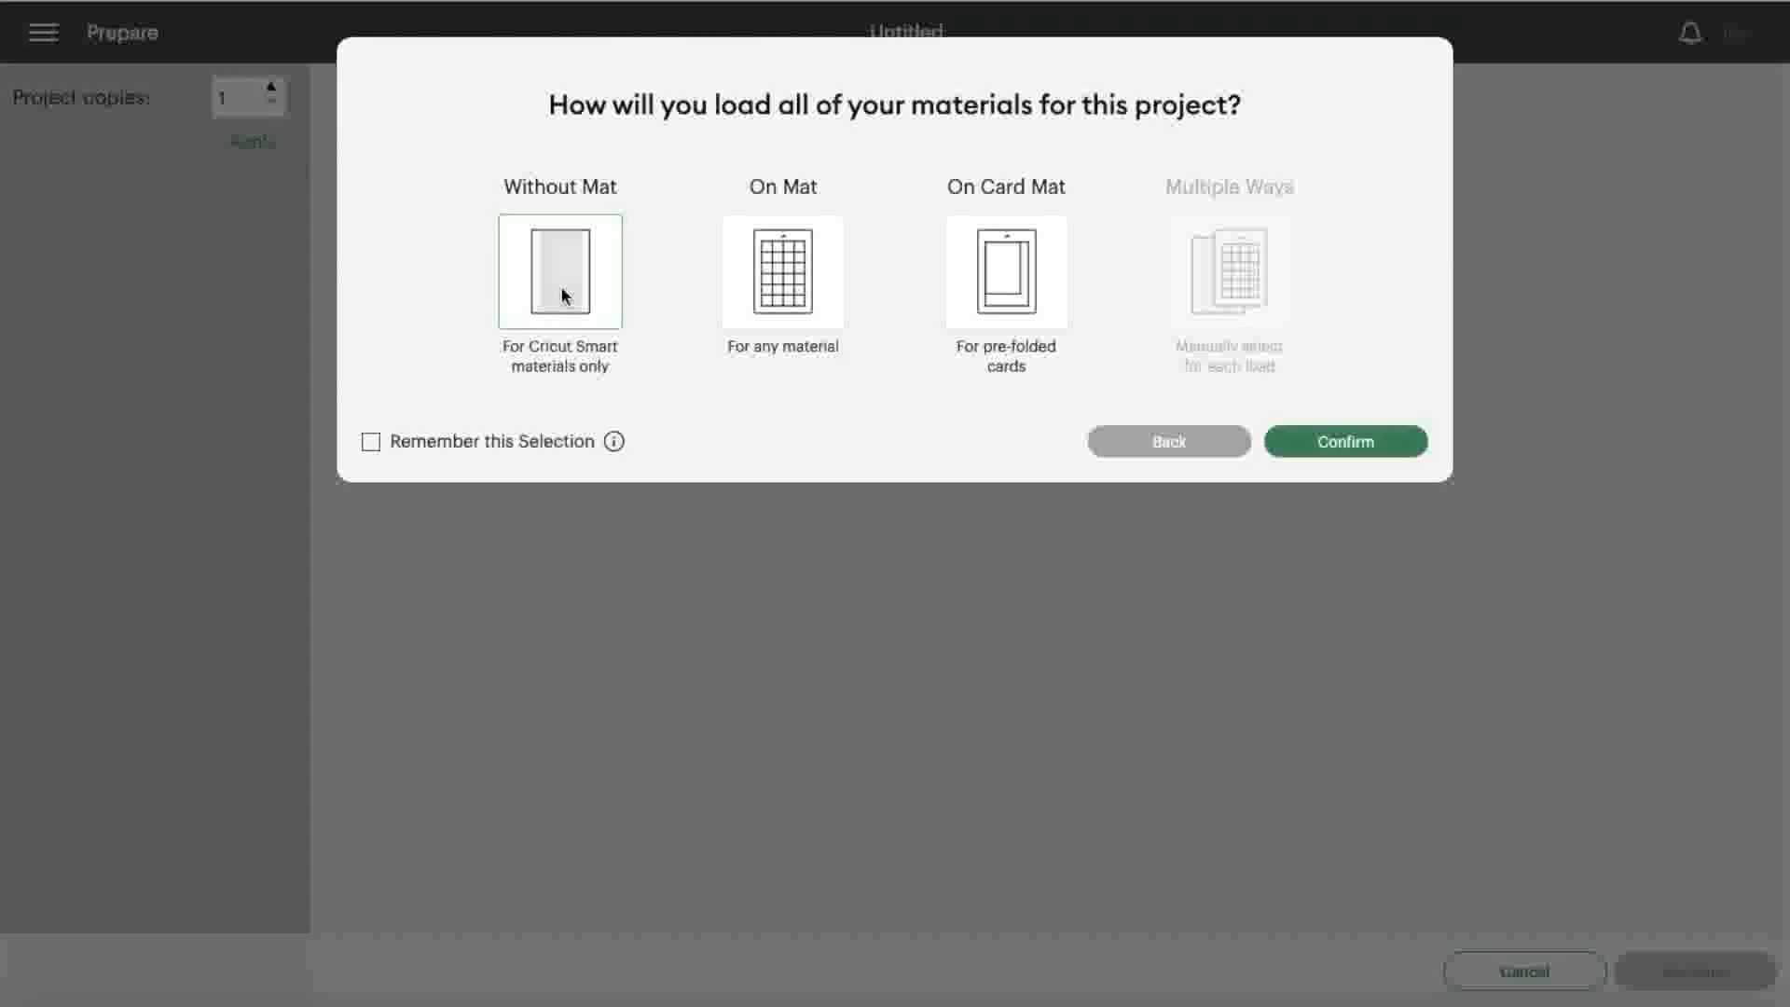
{"action": "left_click", "coordinate": [1327, 447]}
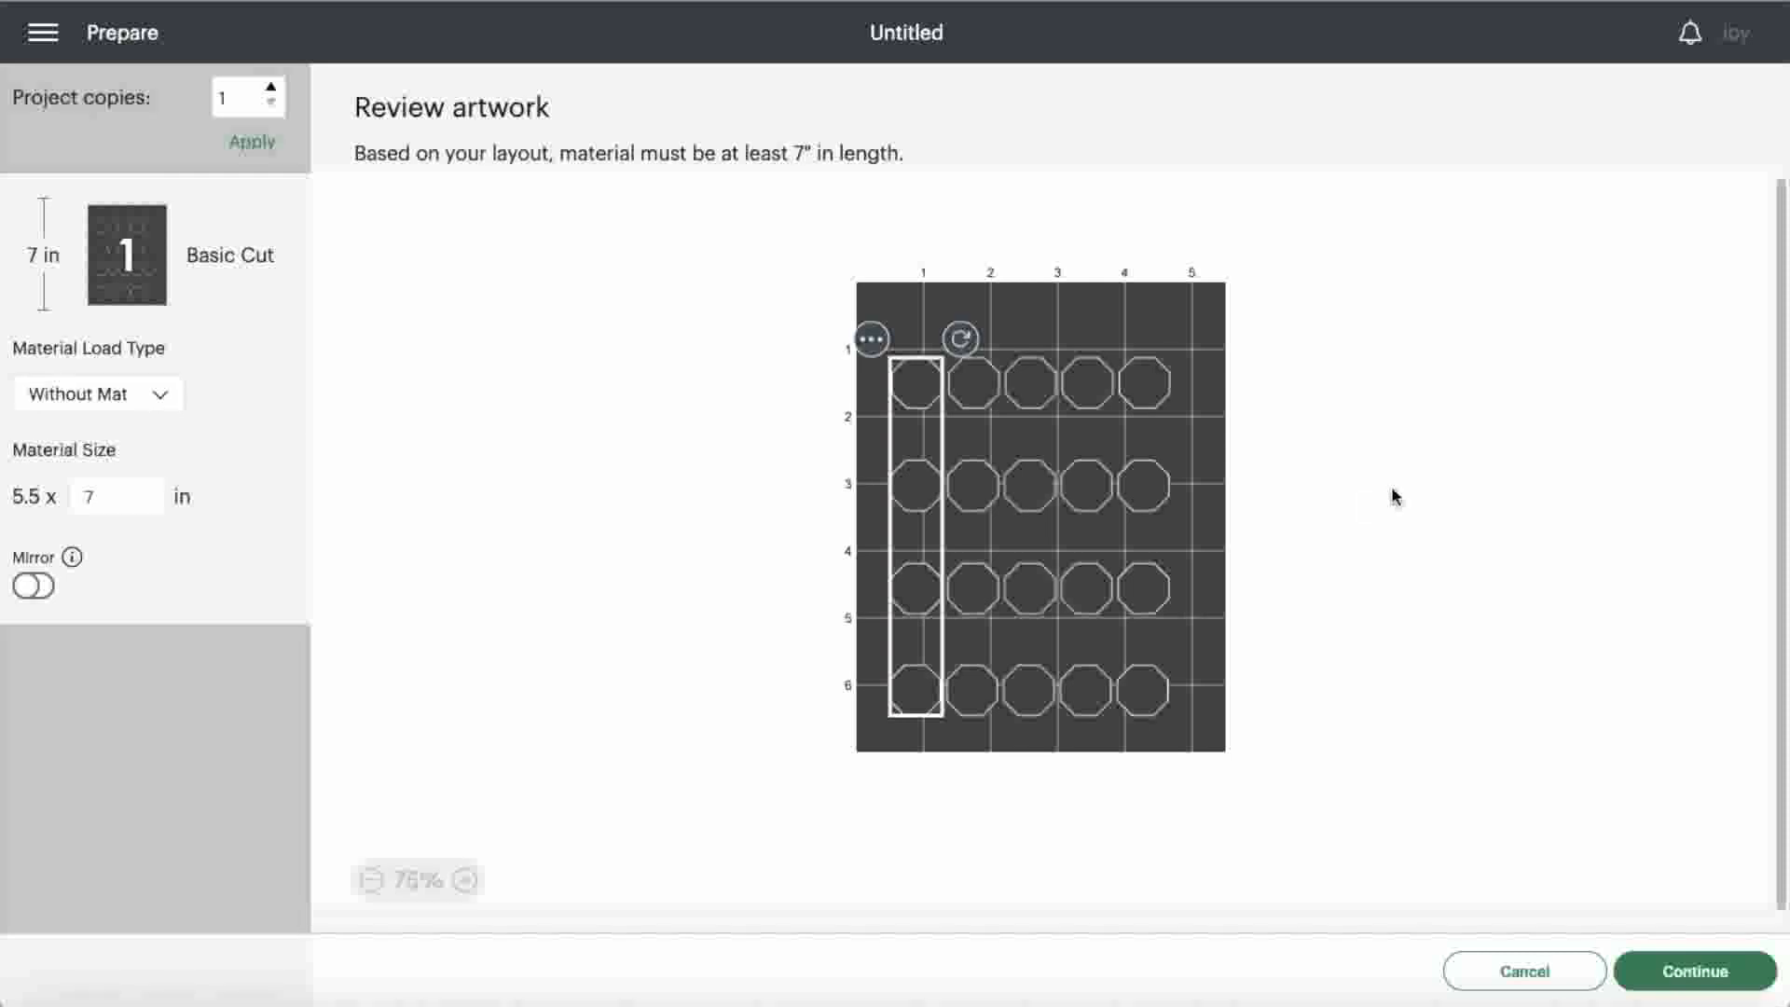
{"action": "left_click", "coordinate": [1491, 970]}
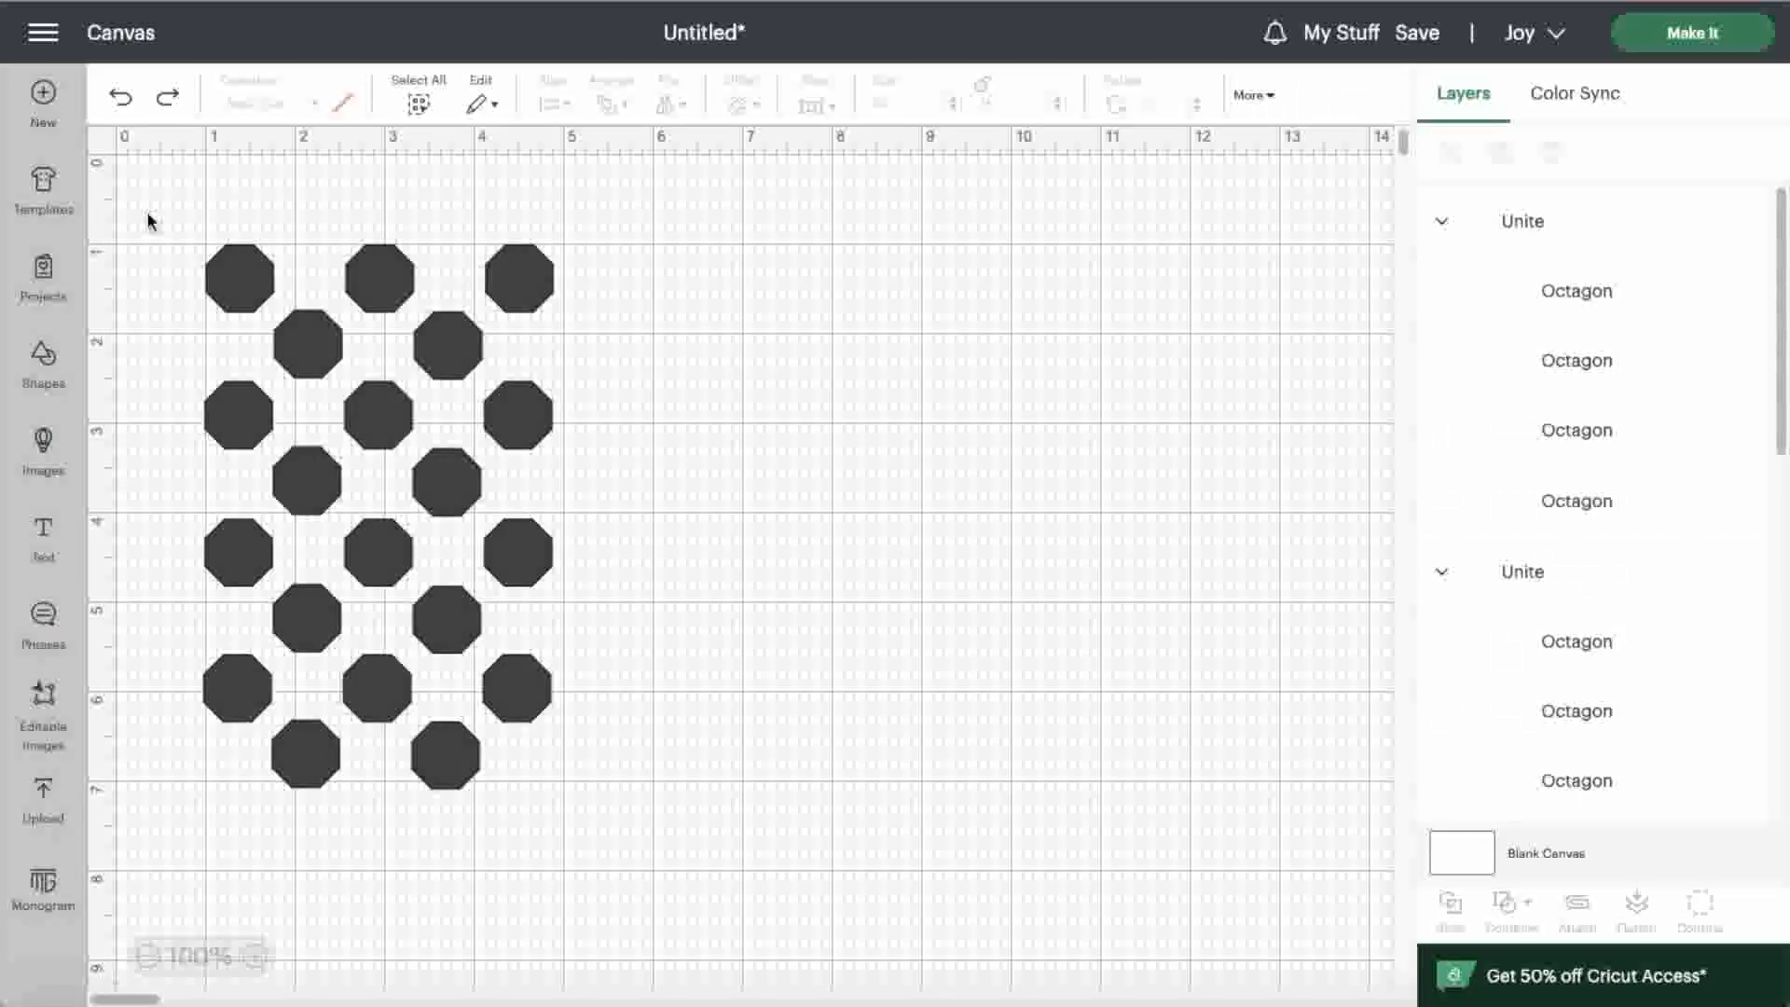
Combine all five staggered octagon columns into one shape with Unite.
{"action": "left_click_drag", "start_coordinate": [160, 213], "coordinate": [654, 966]}
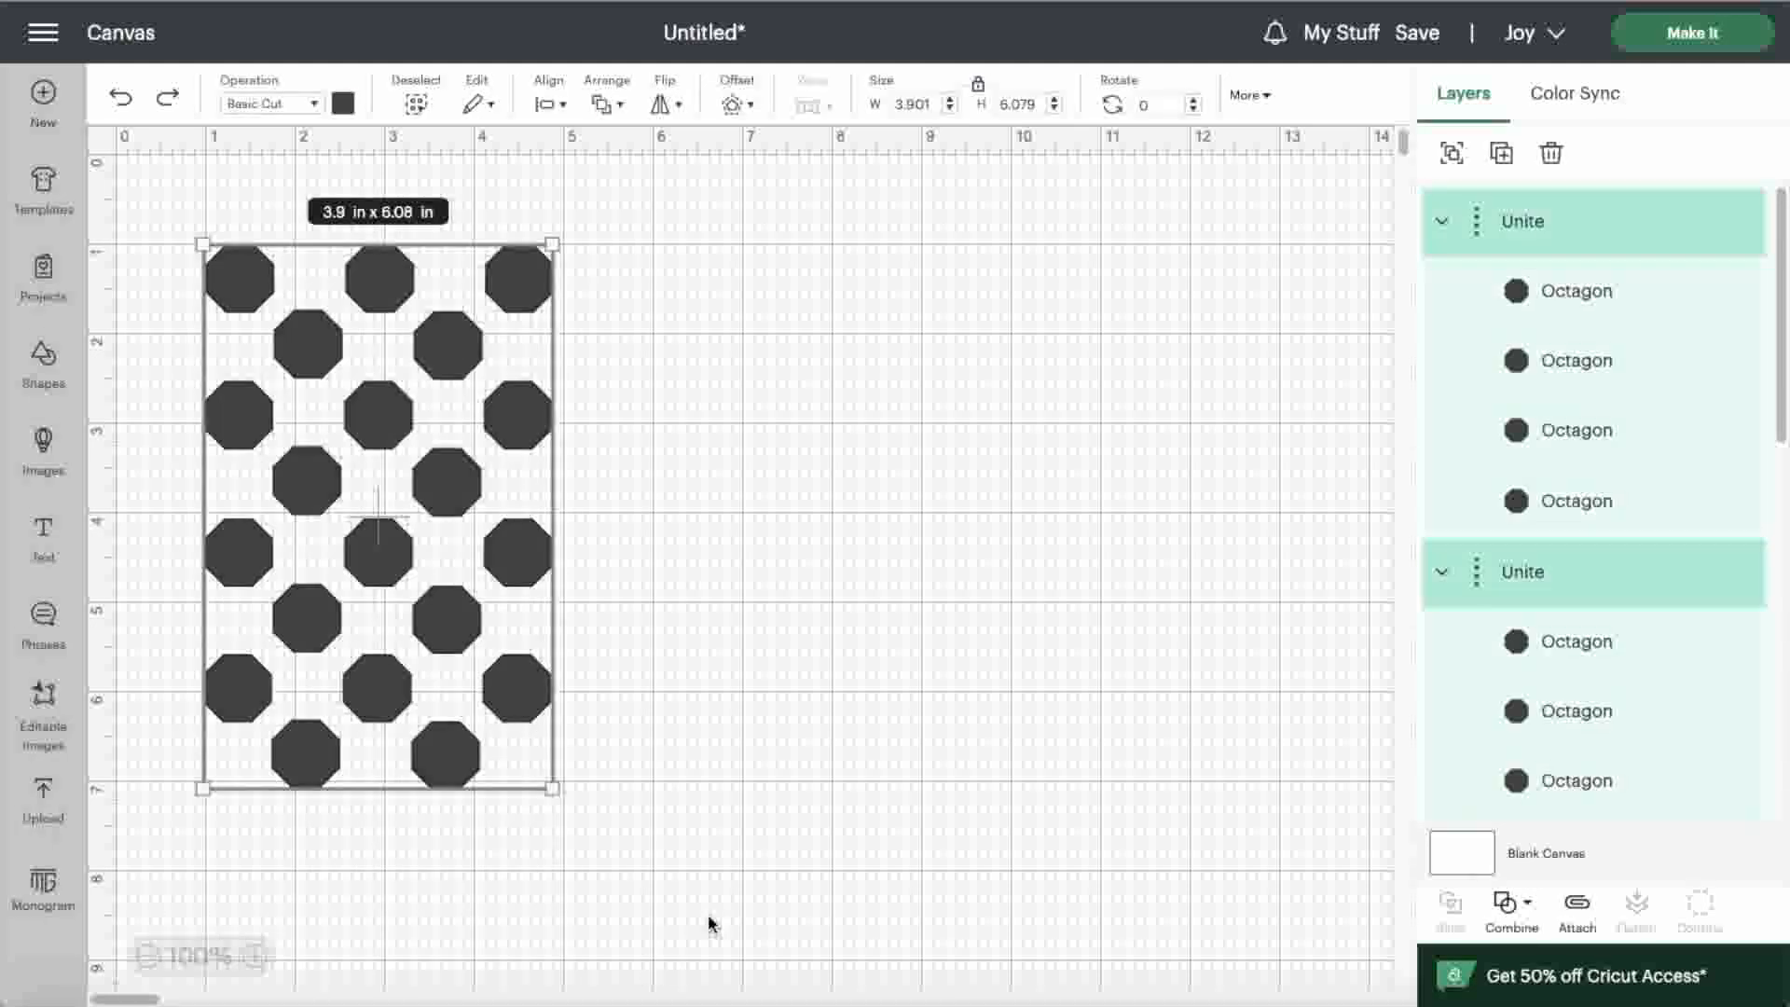
{"action": "left_click", "coordinate": [1511, 920]}
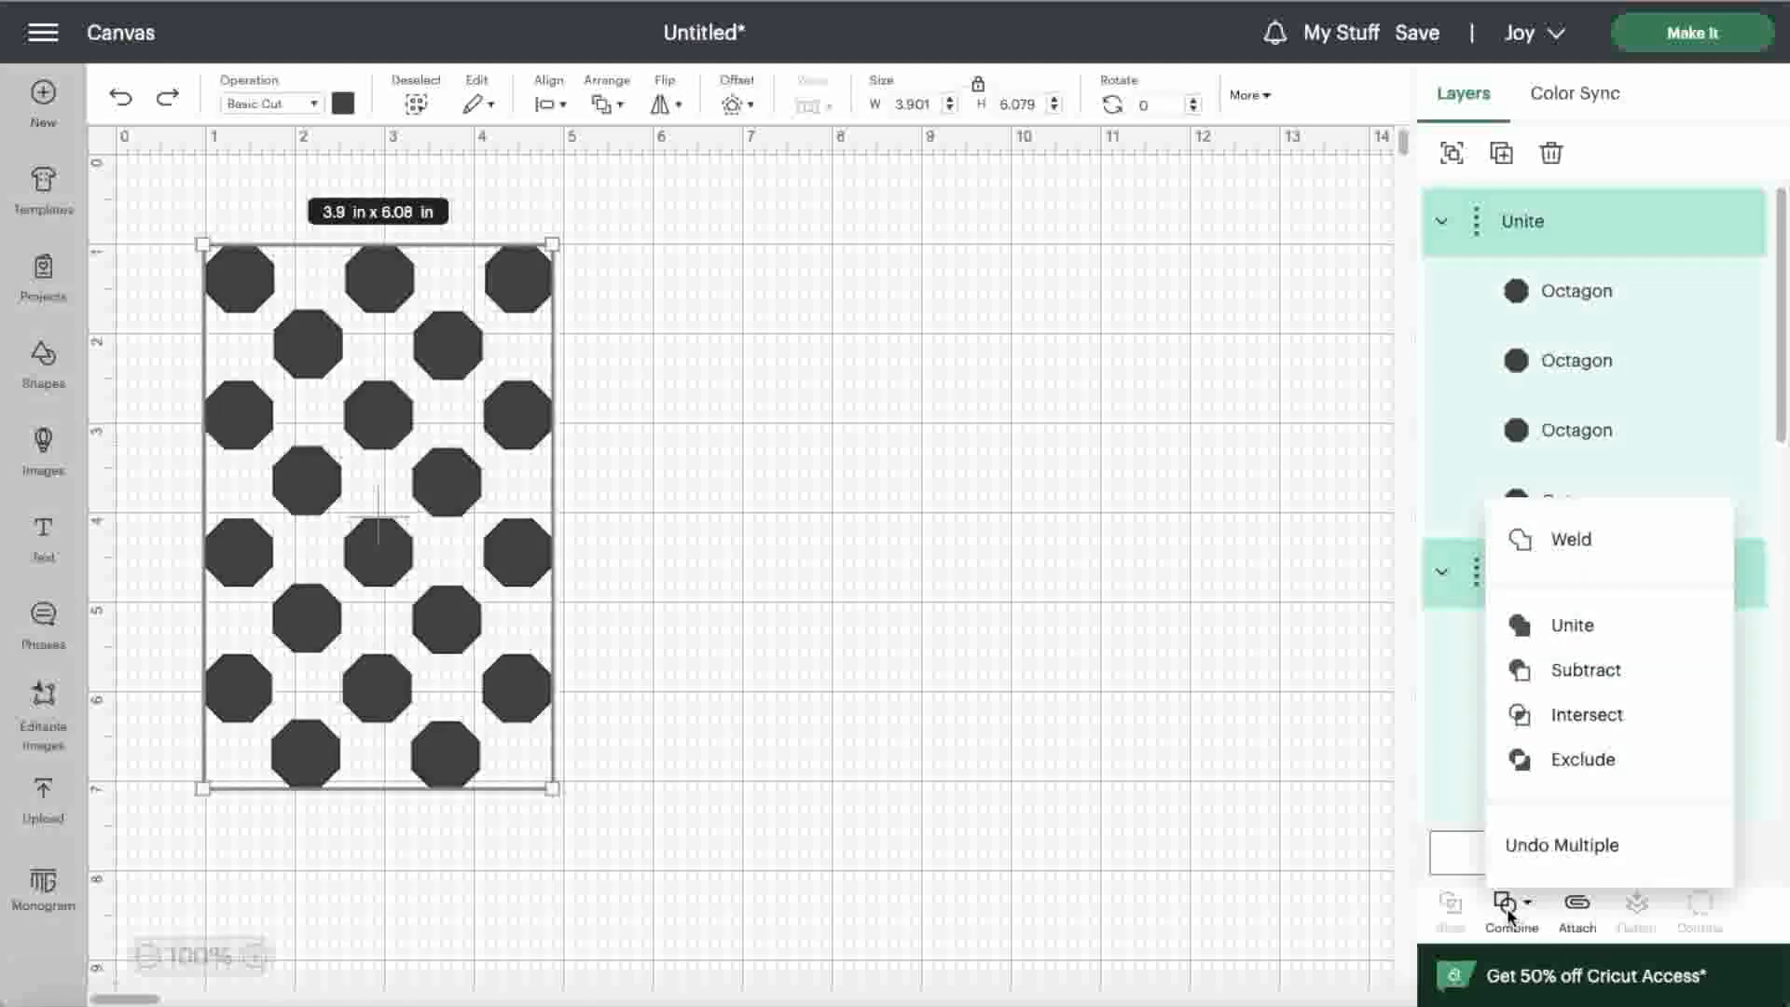
{"action": "left_click", "coordinate": [1564, 629]}
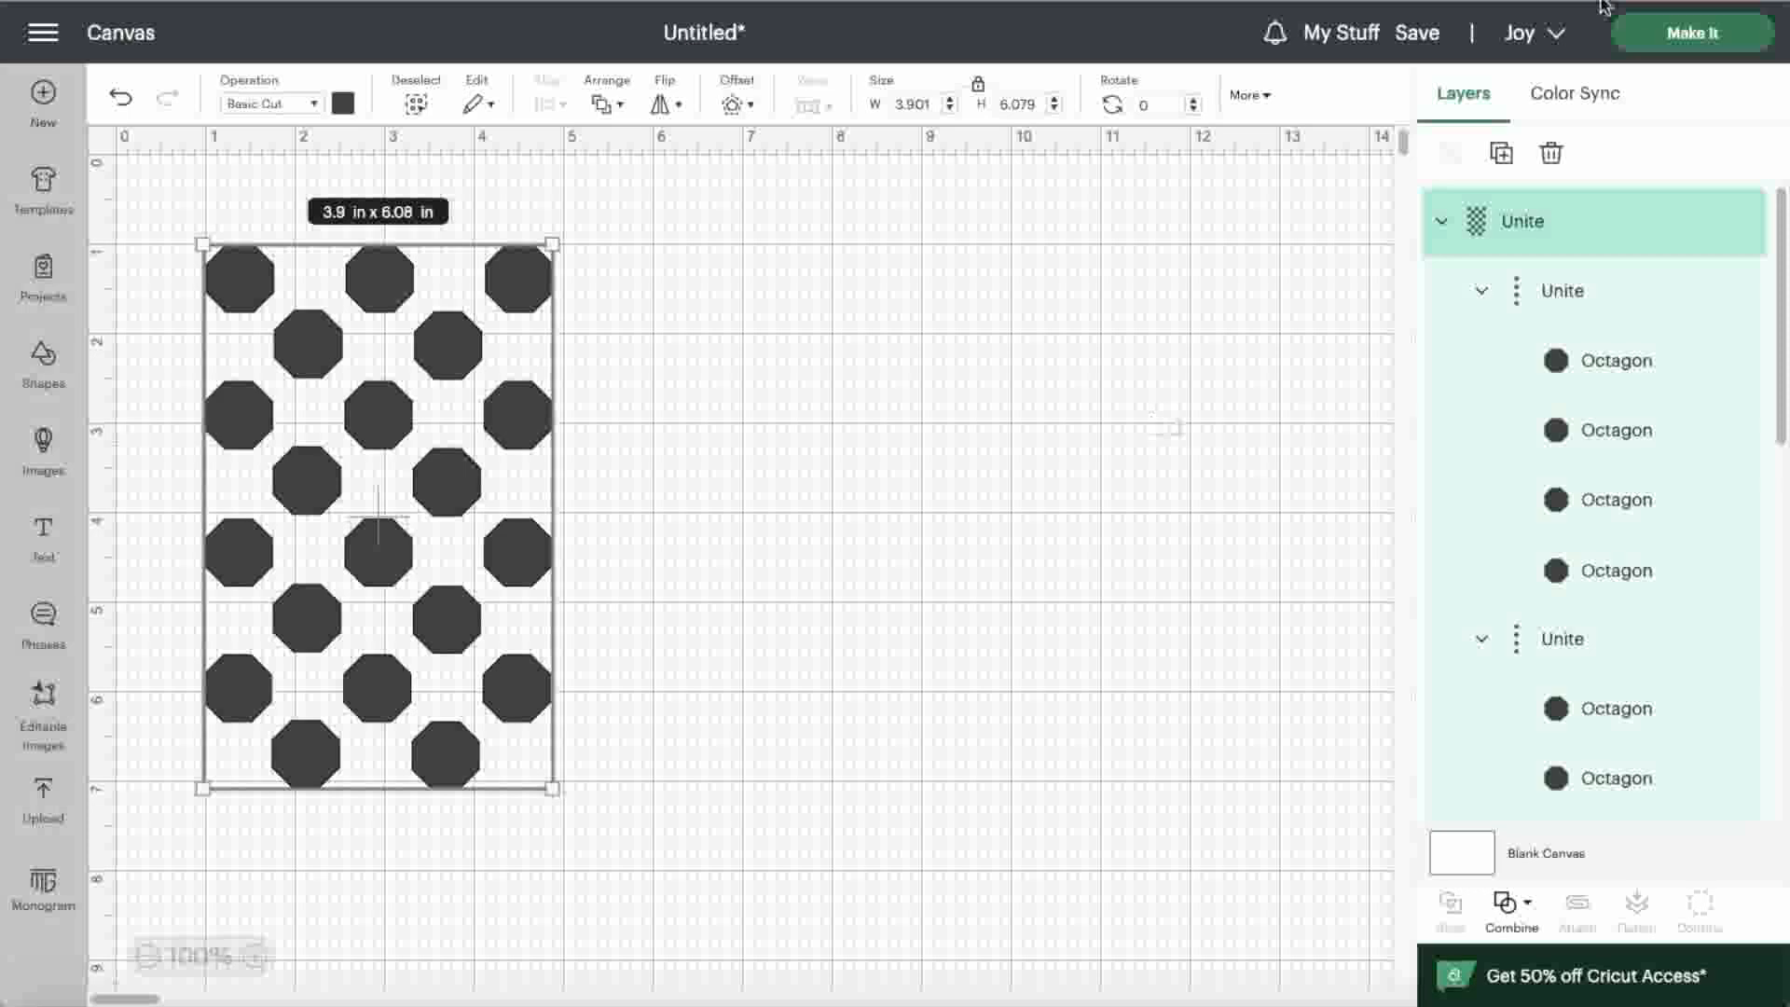
Preview the cut layout of the united octagon pattern with the Without Mat load type, and return to the canvas.
{"action": "left_click", "coordinate": [1725, 42]}
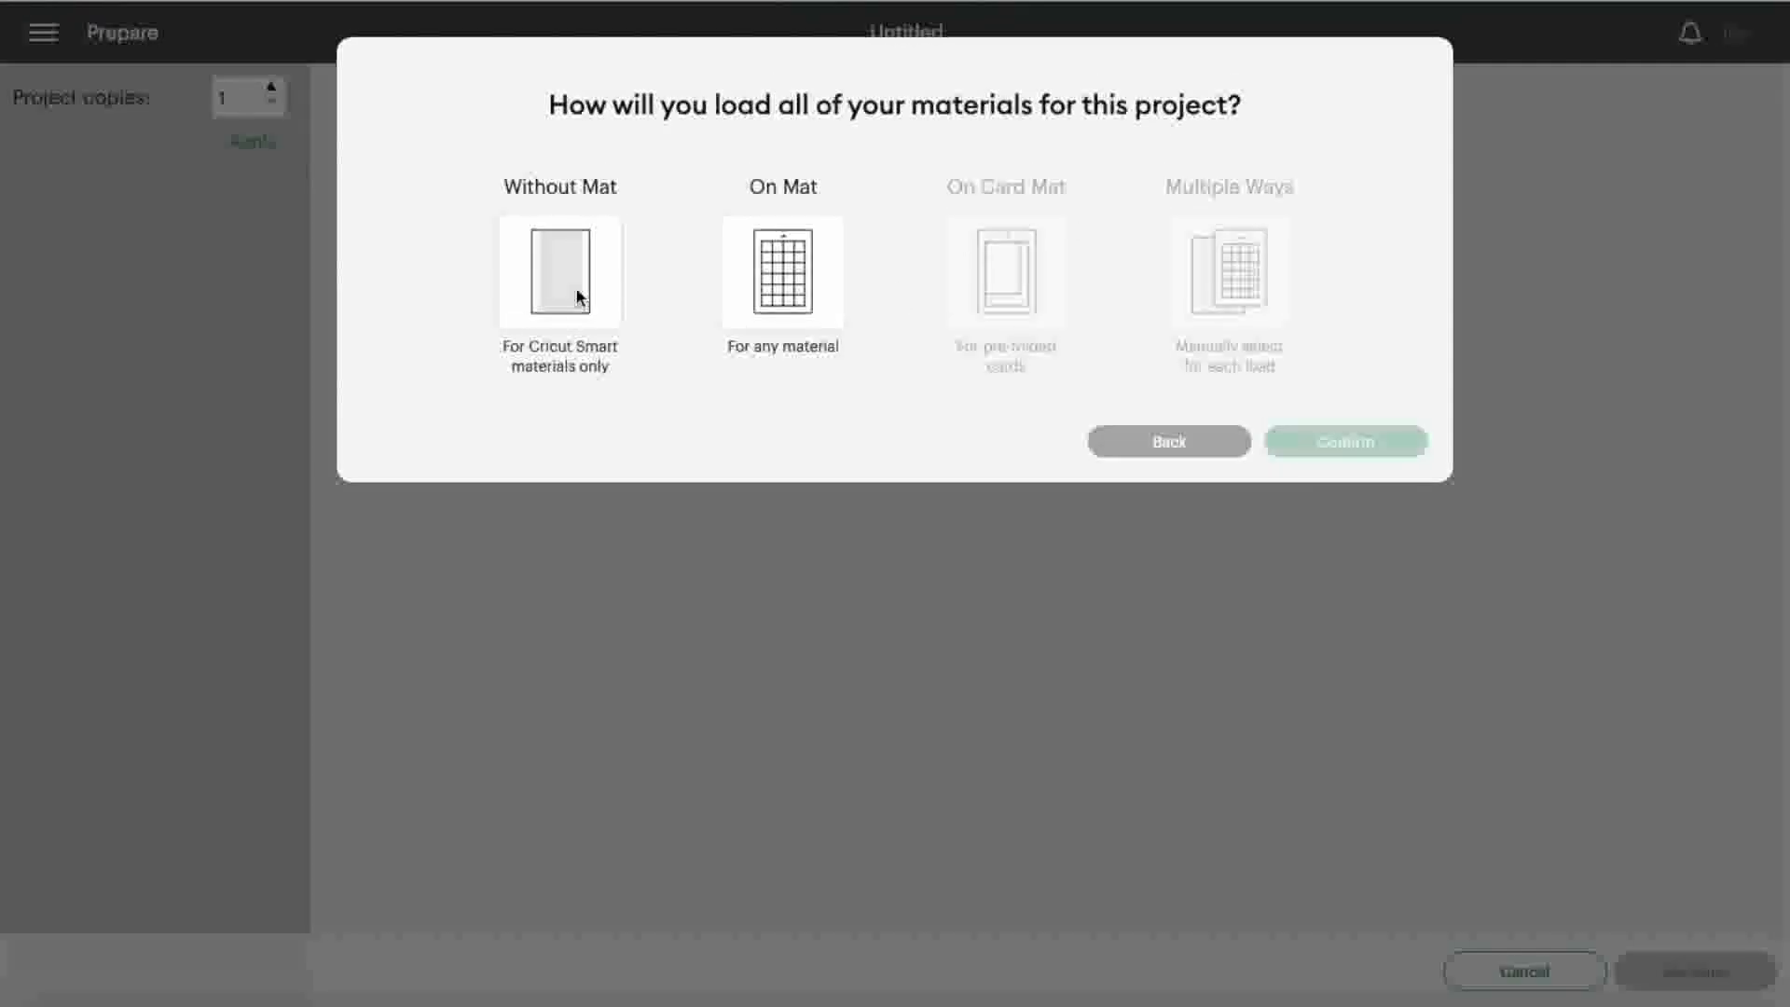
{"action": "left_click", "coordinate": [578, 296]}
{"action": "left_click", "coordinate": [1334, 442]}
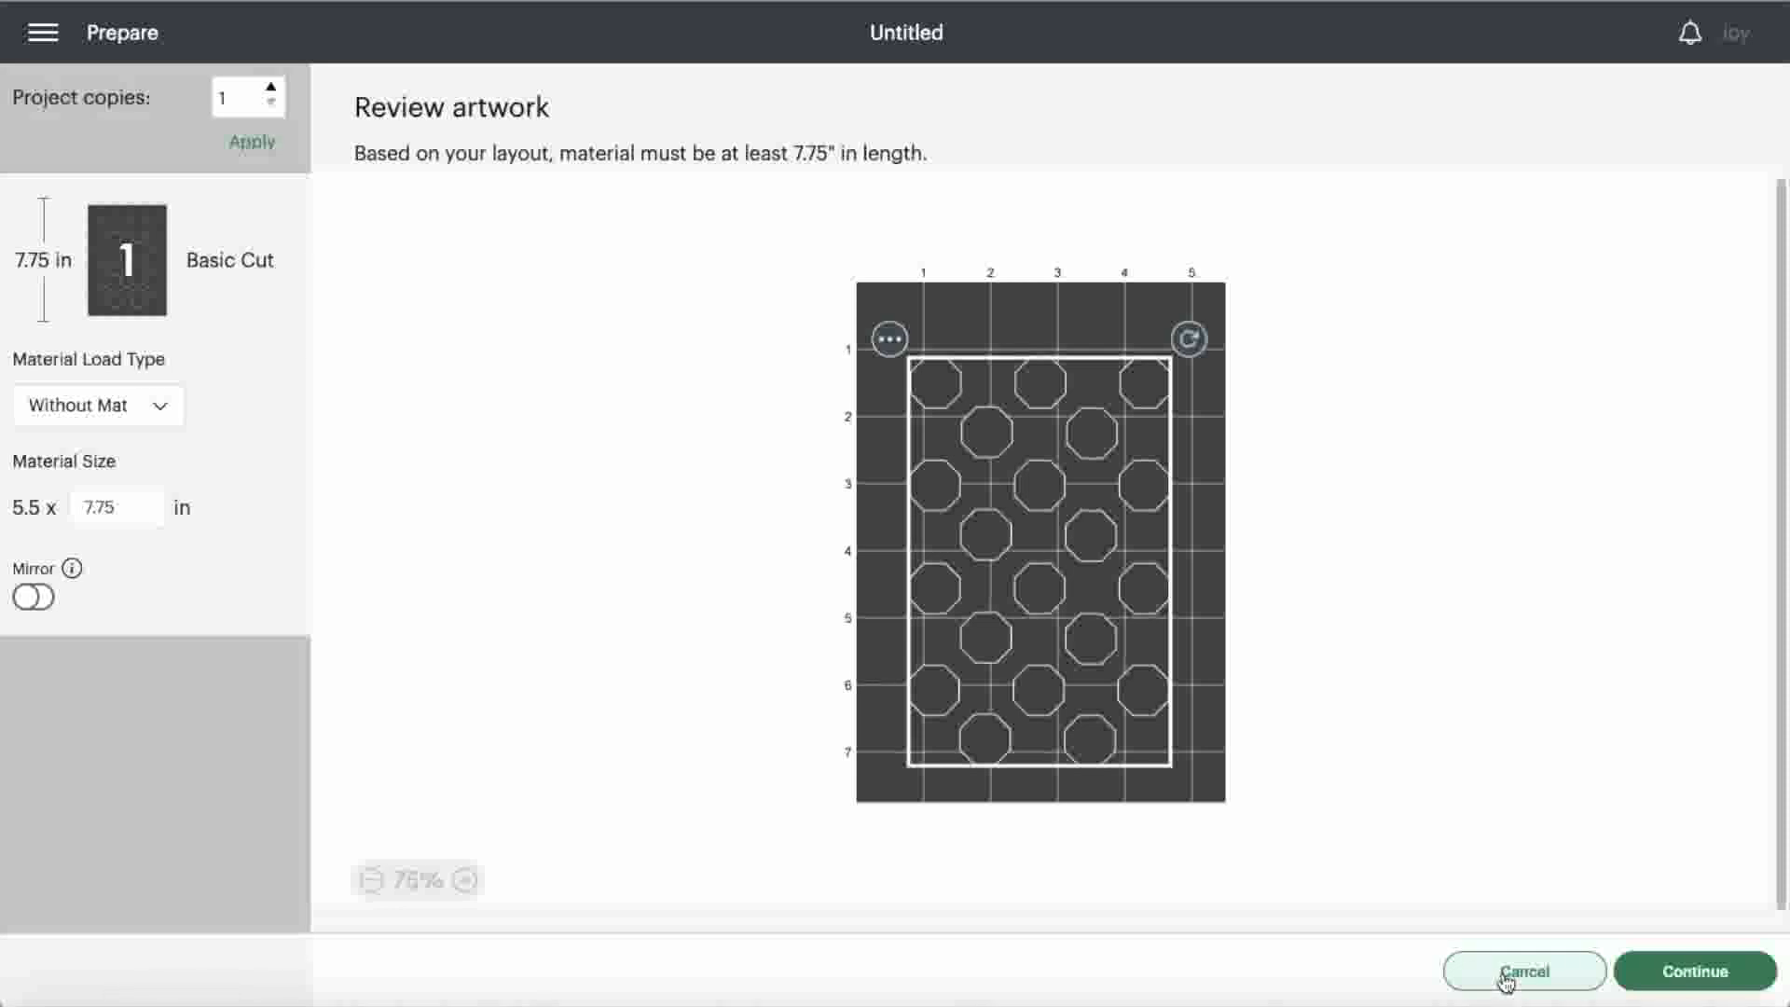
{"action": "left_click", "coordinate": [1508, 979]}
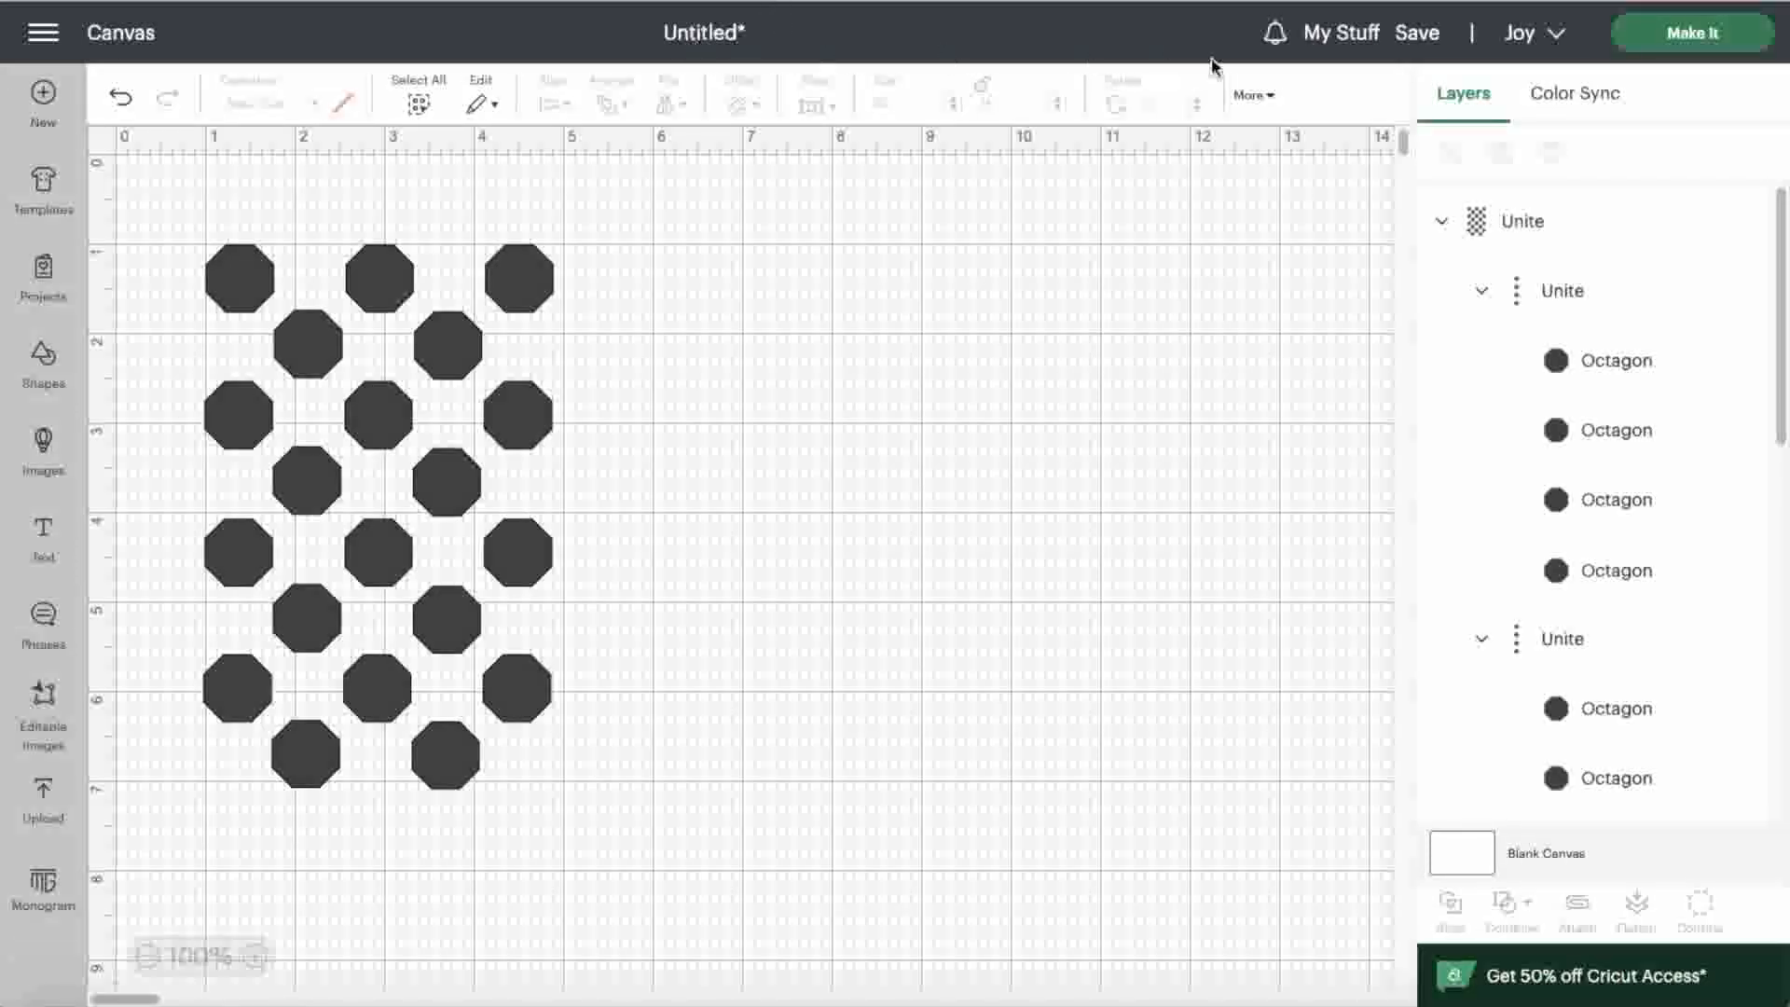
Save the project with the title "Octogan pattern" and add it to New Collection.
{"action": "left_click", "coordinate": [1428, 42]}
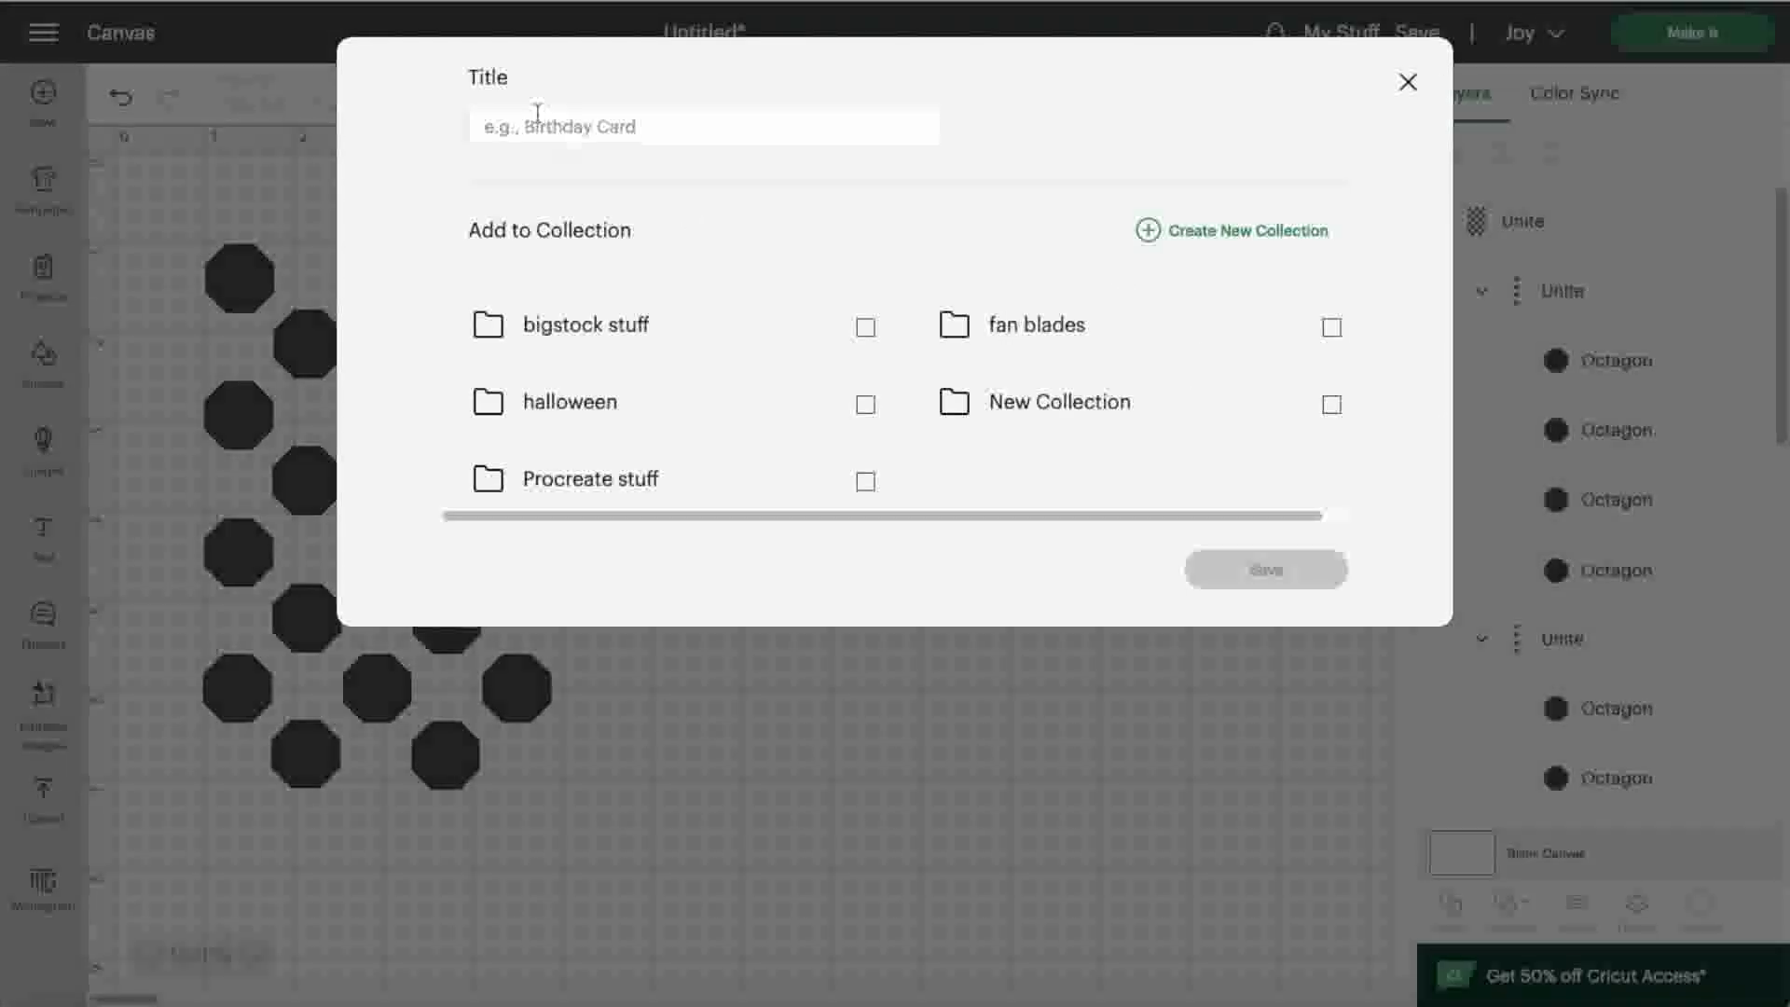
{"action": "left_click", "coordinate": [528, 137]}
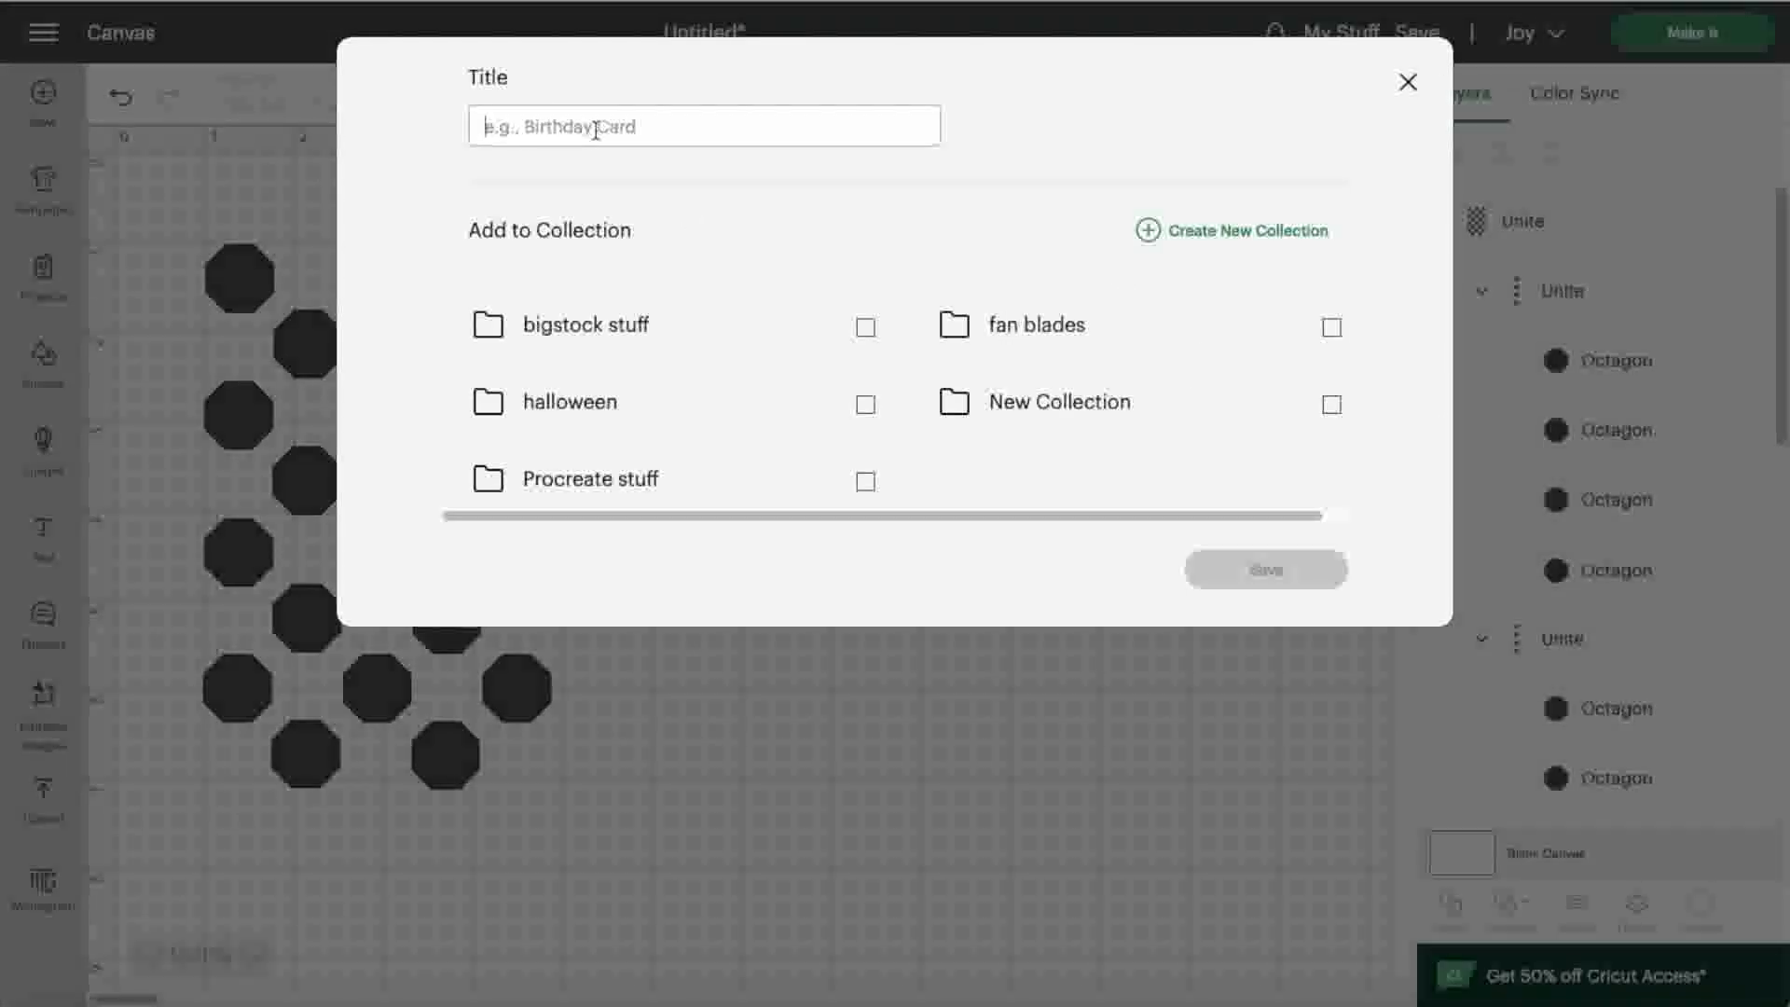
{"action": "type", "text": "Oc"}
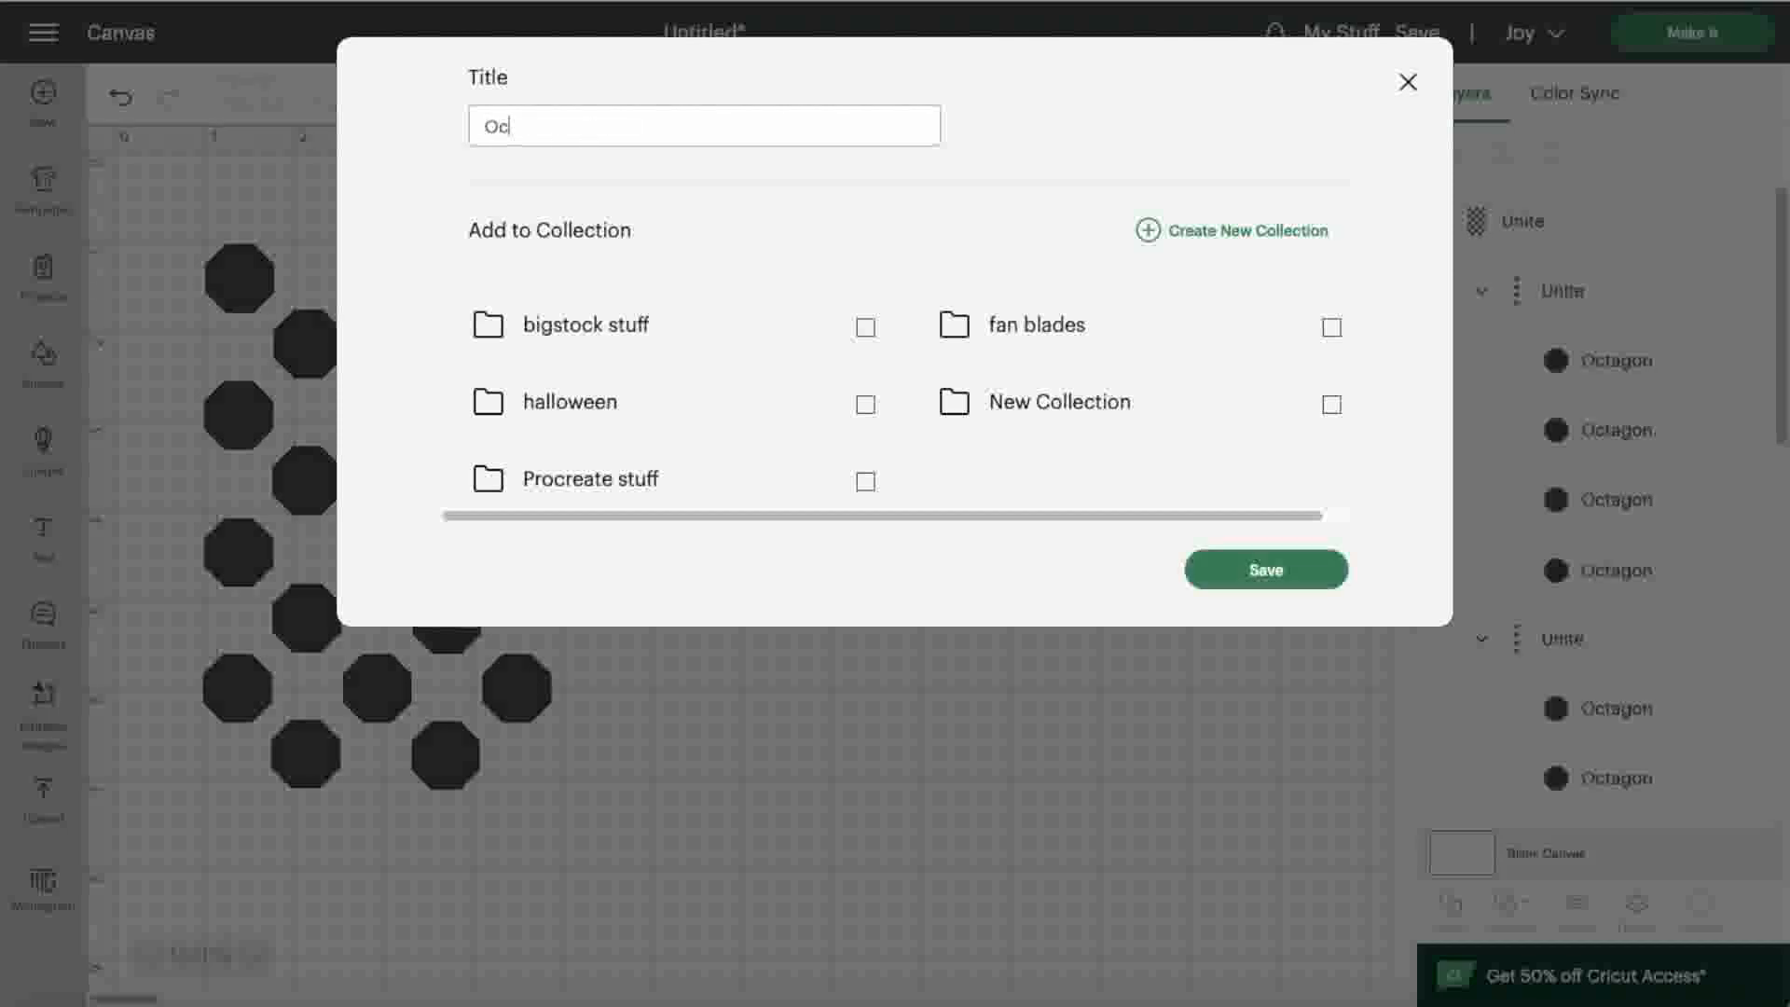
{"action": "type", "text": "togan pattern"}
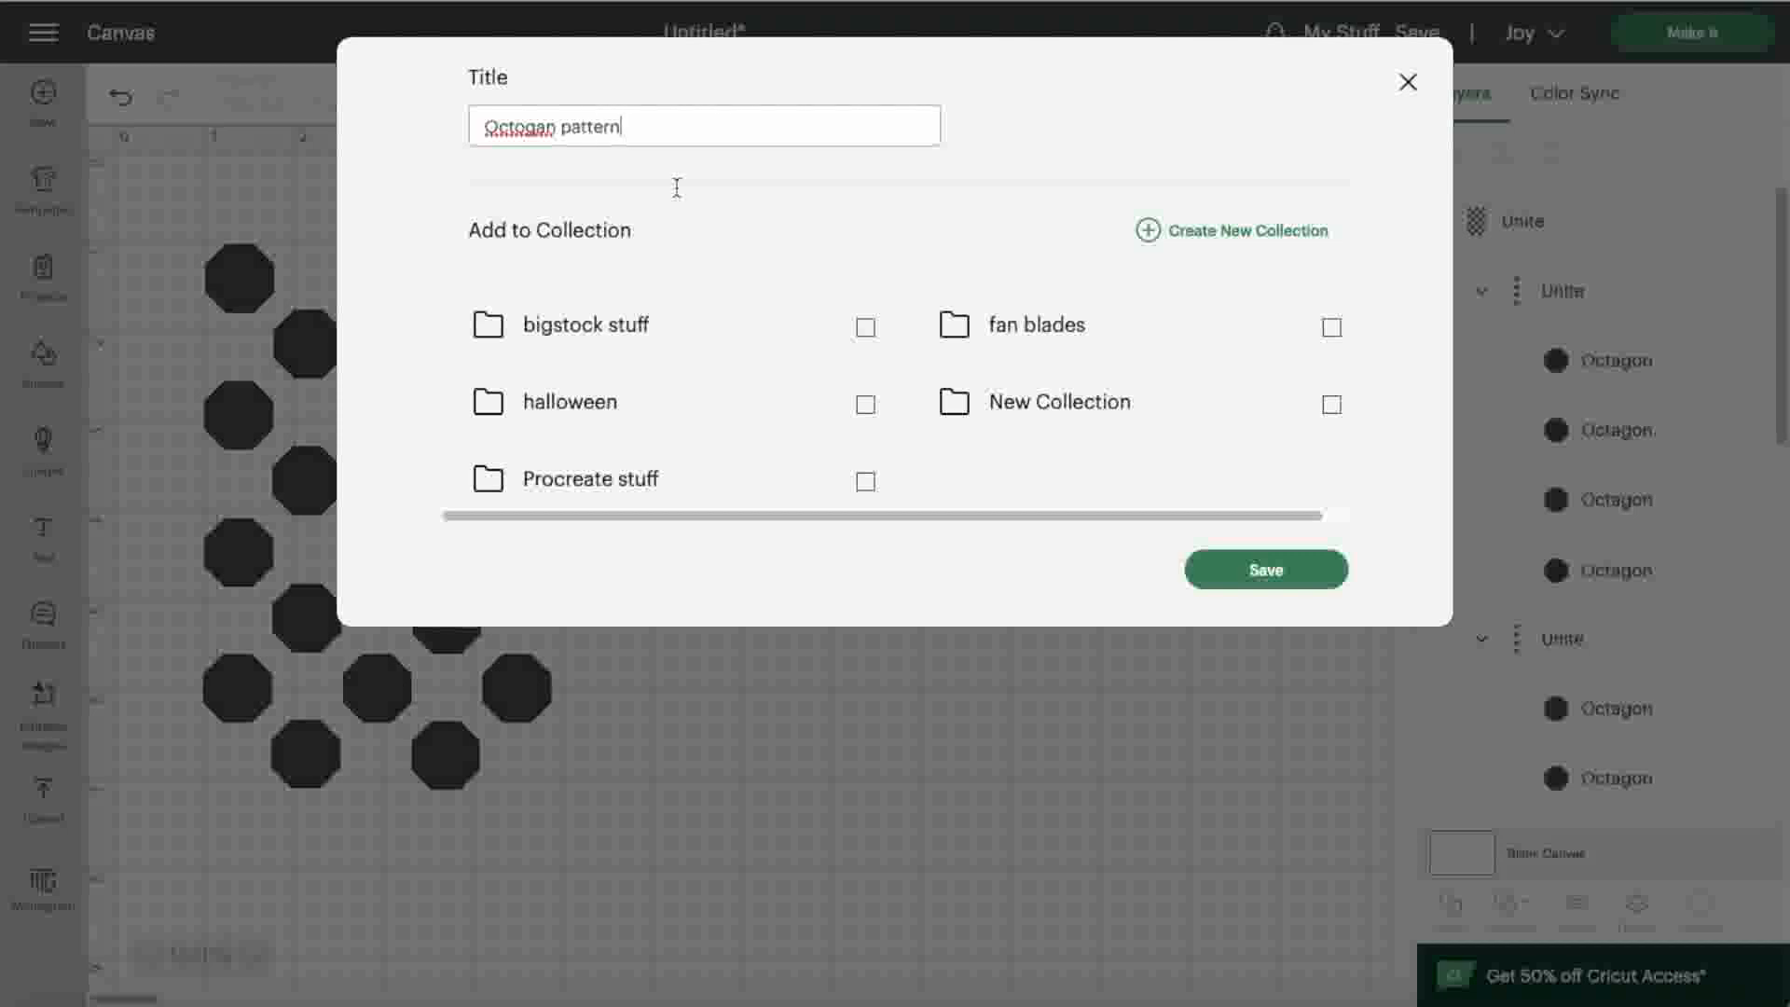
{"action": "left_click", "coordinate": [1331, 404]}
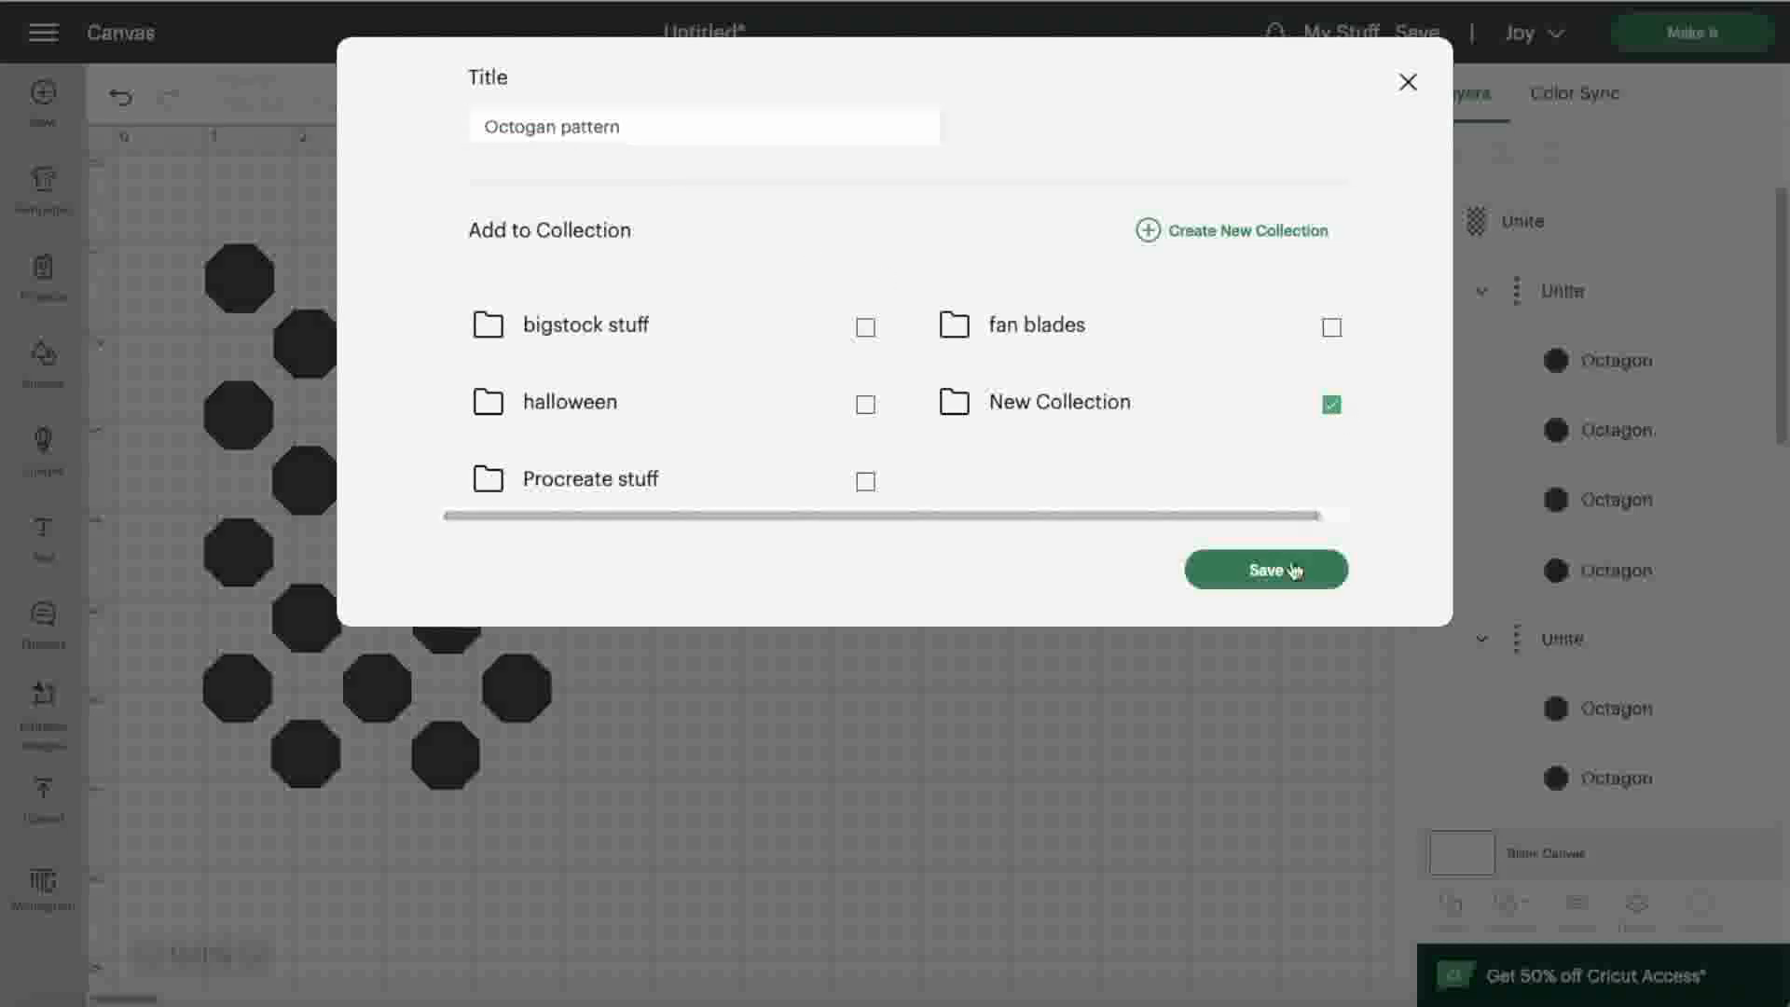
{"action": "left_click", "coordinate": [1292, 568]}
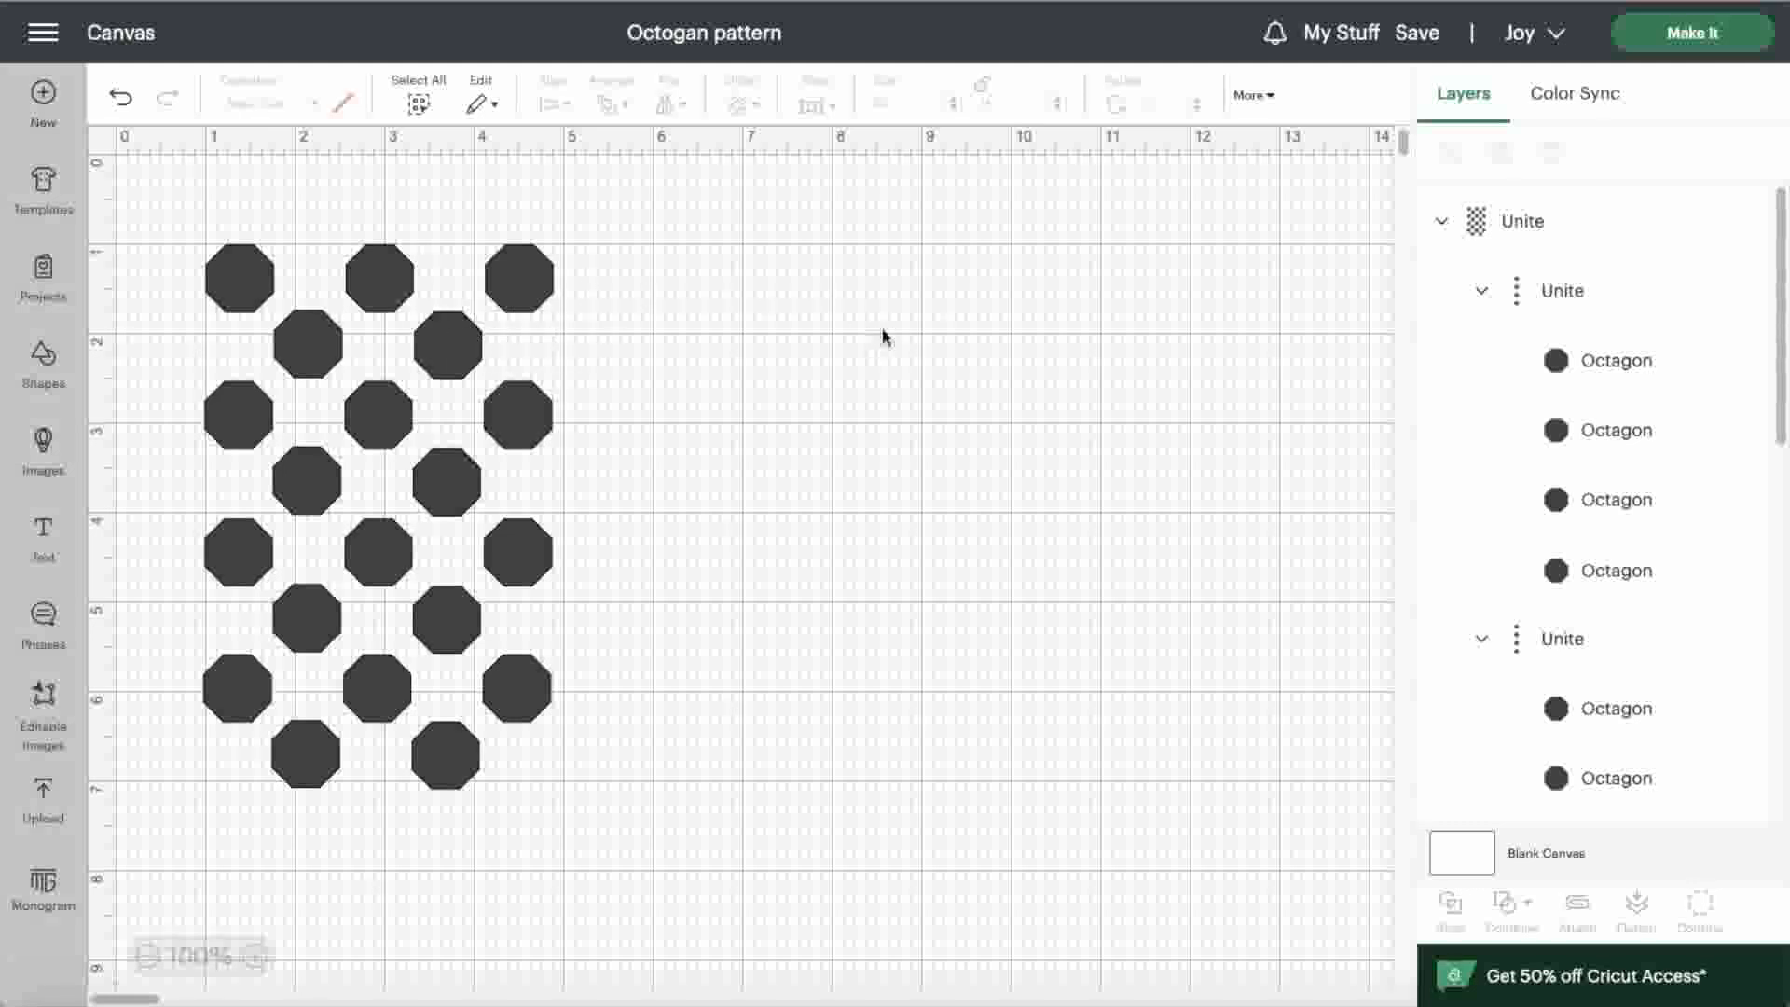
Prepare the pattern for cutting On Mat with the 4.5 in x 12 in mat size, and continue to the material setup.
{"action": "left_click", "coordinate": [1693, 49]}
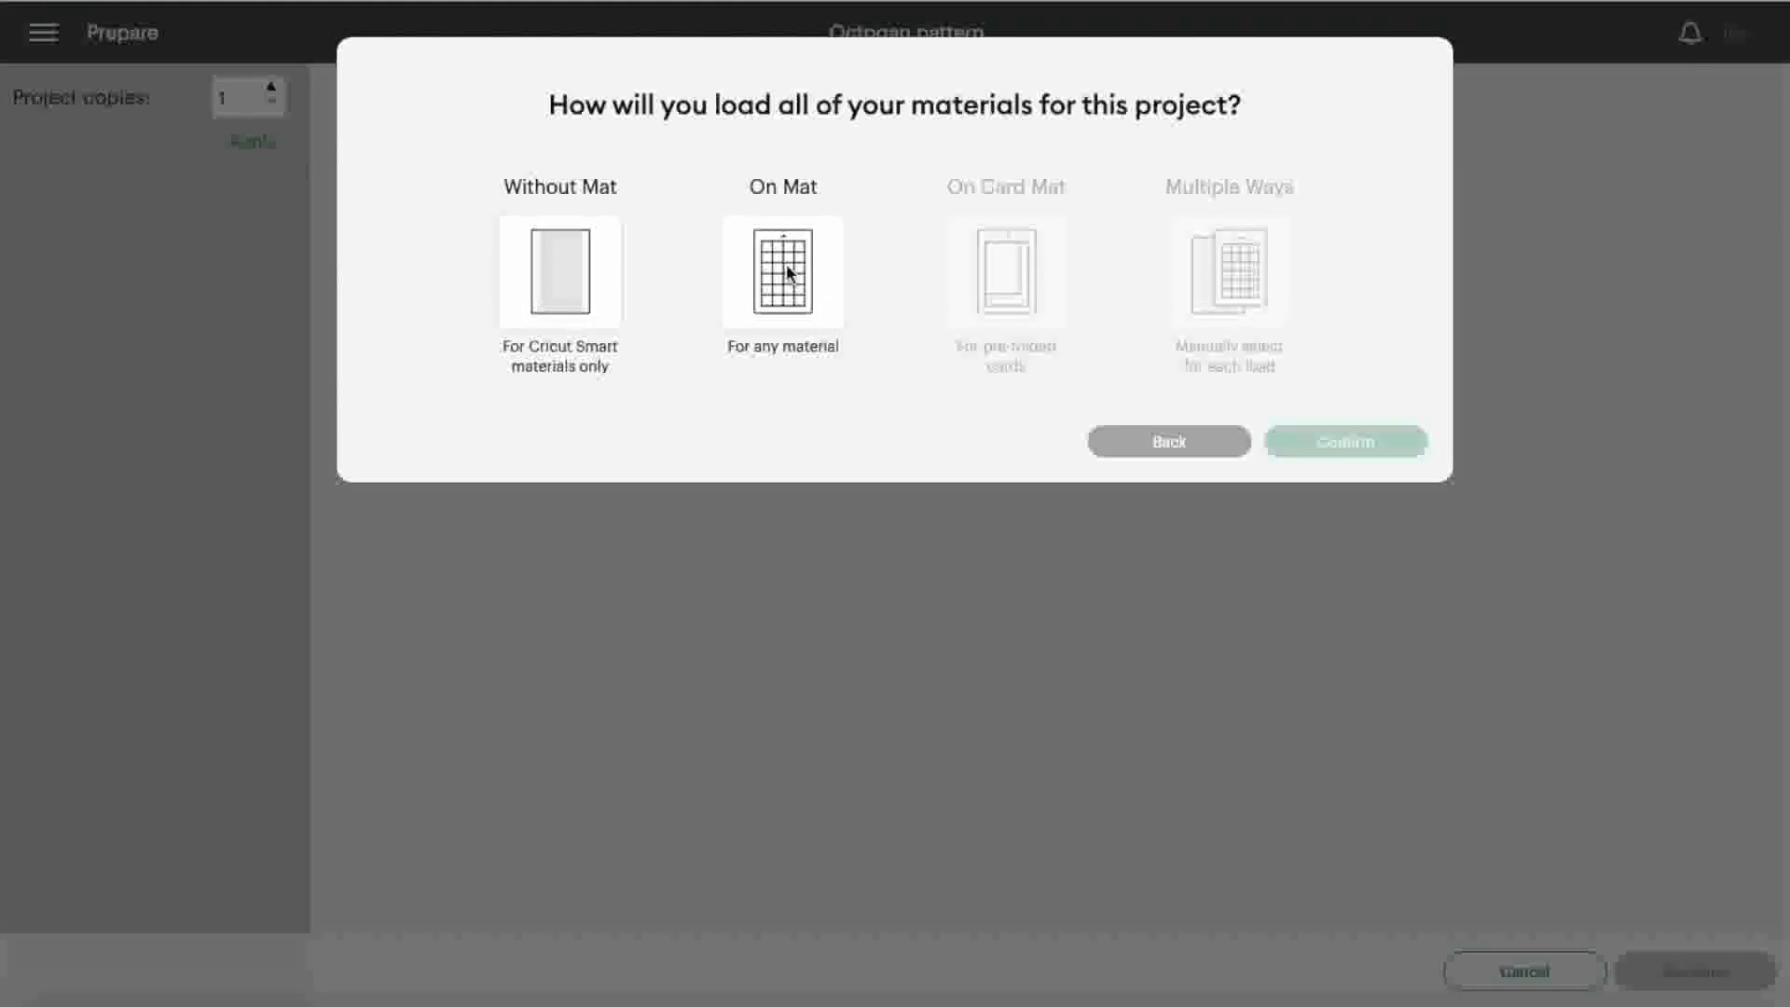
{"action": "left_click", "coordinate": [788, 273]}
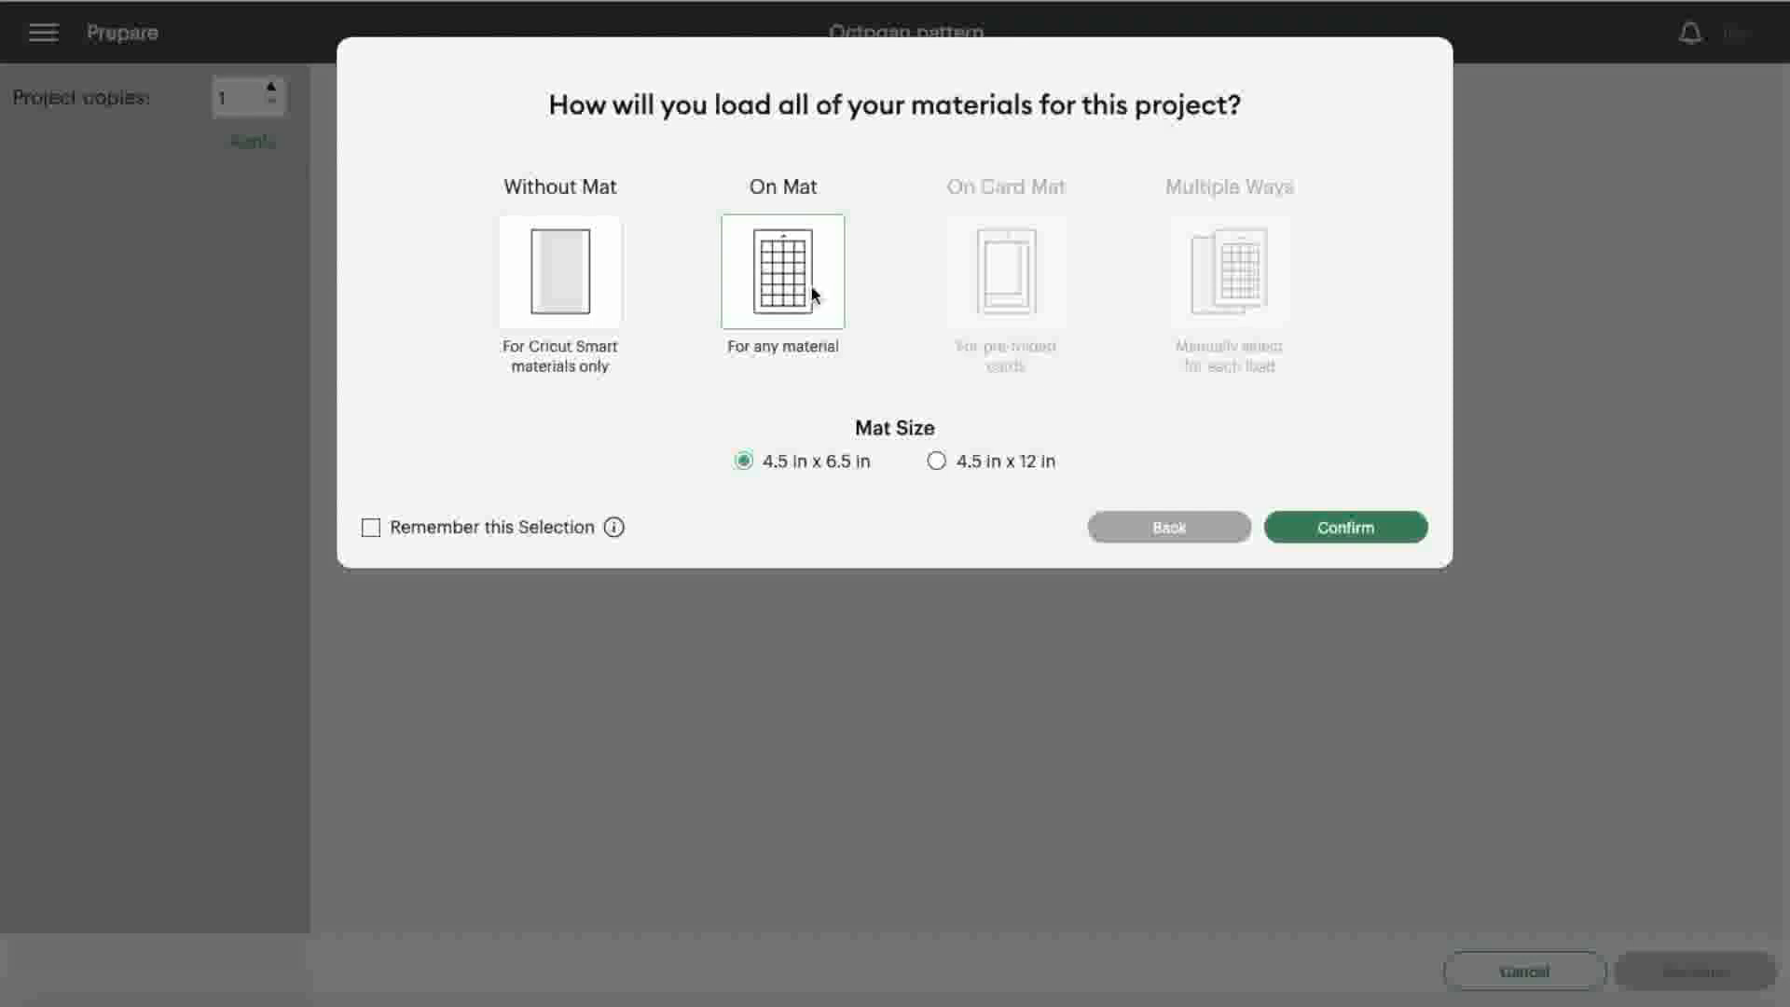
{"action": "left_click", "coordinate": [936, 463]}
{"action": "left_click", "coordinate": [1327, 530]}
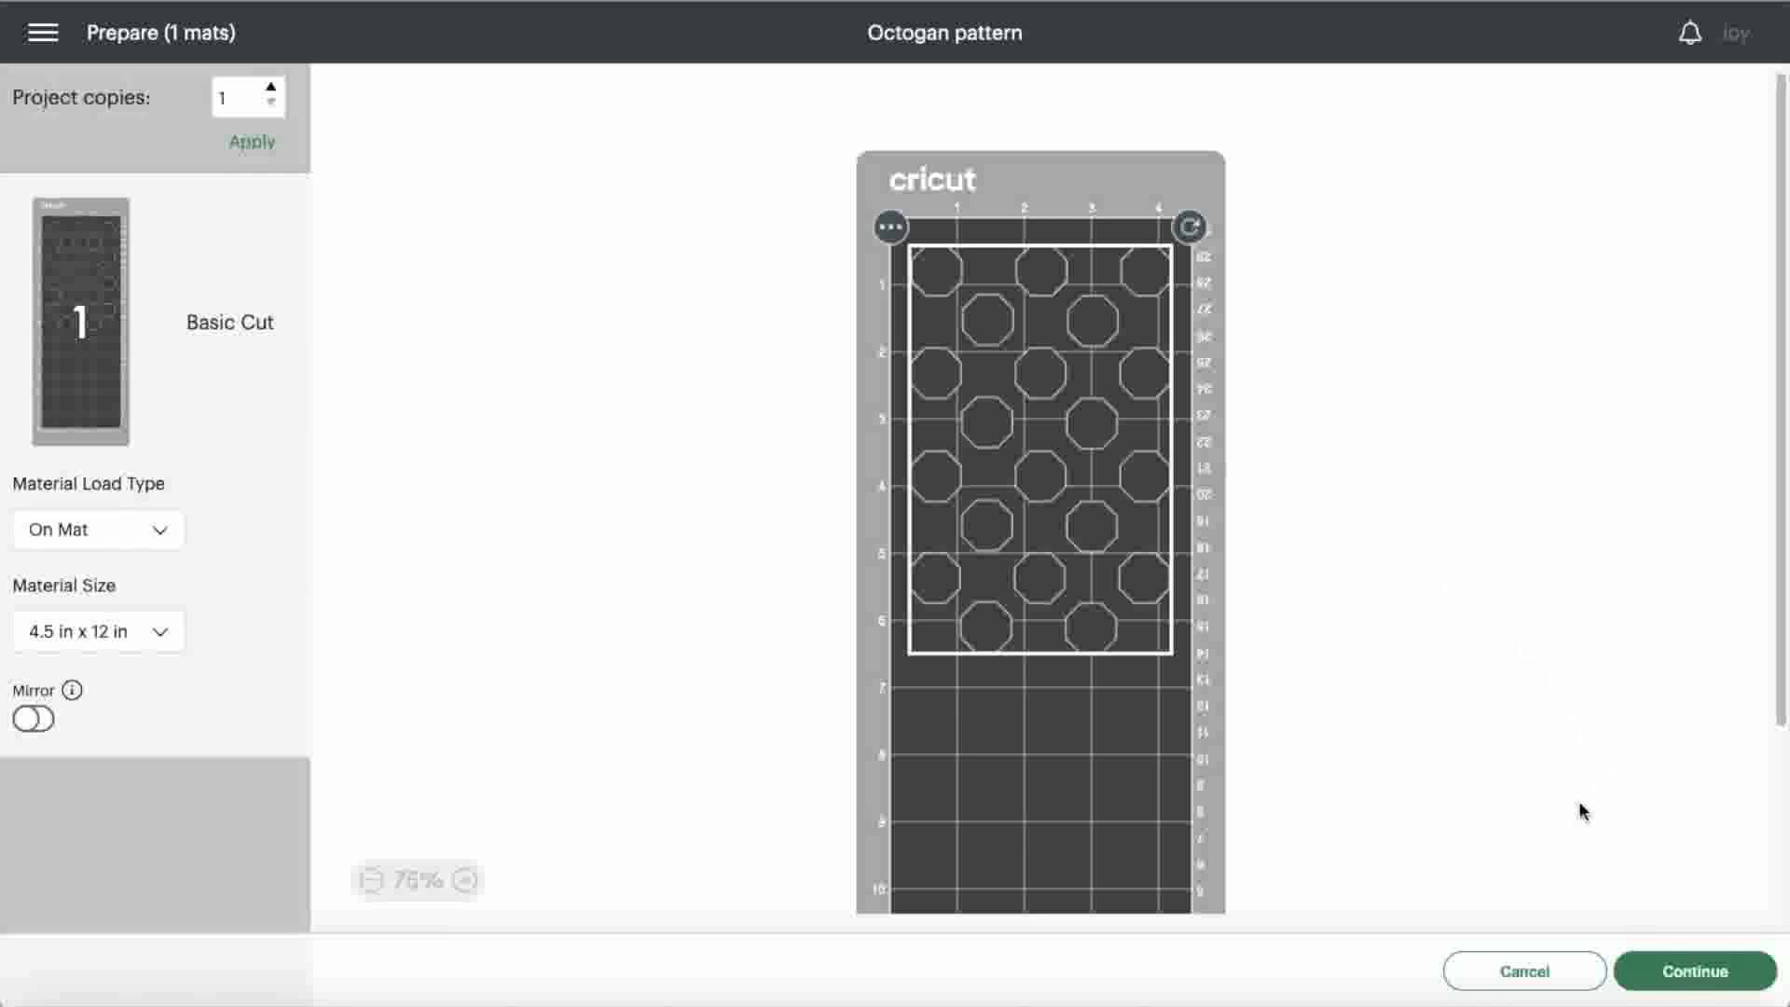
{"action": "left_click", "coordinate": [1684, 966]}
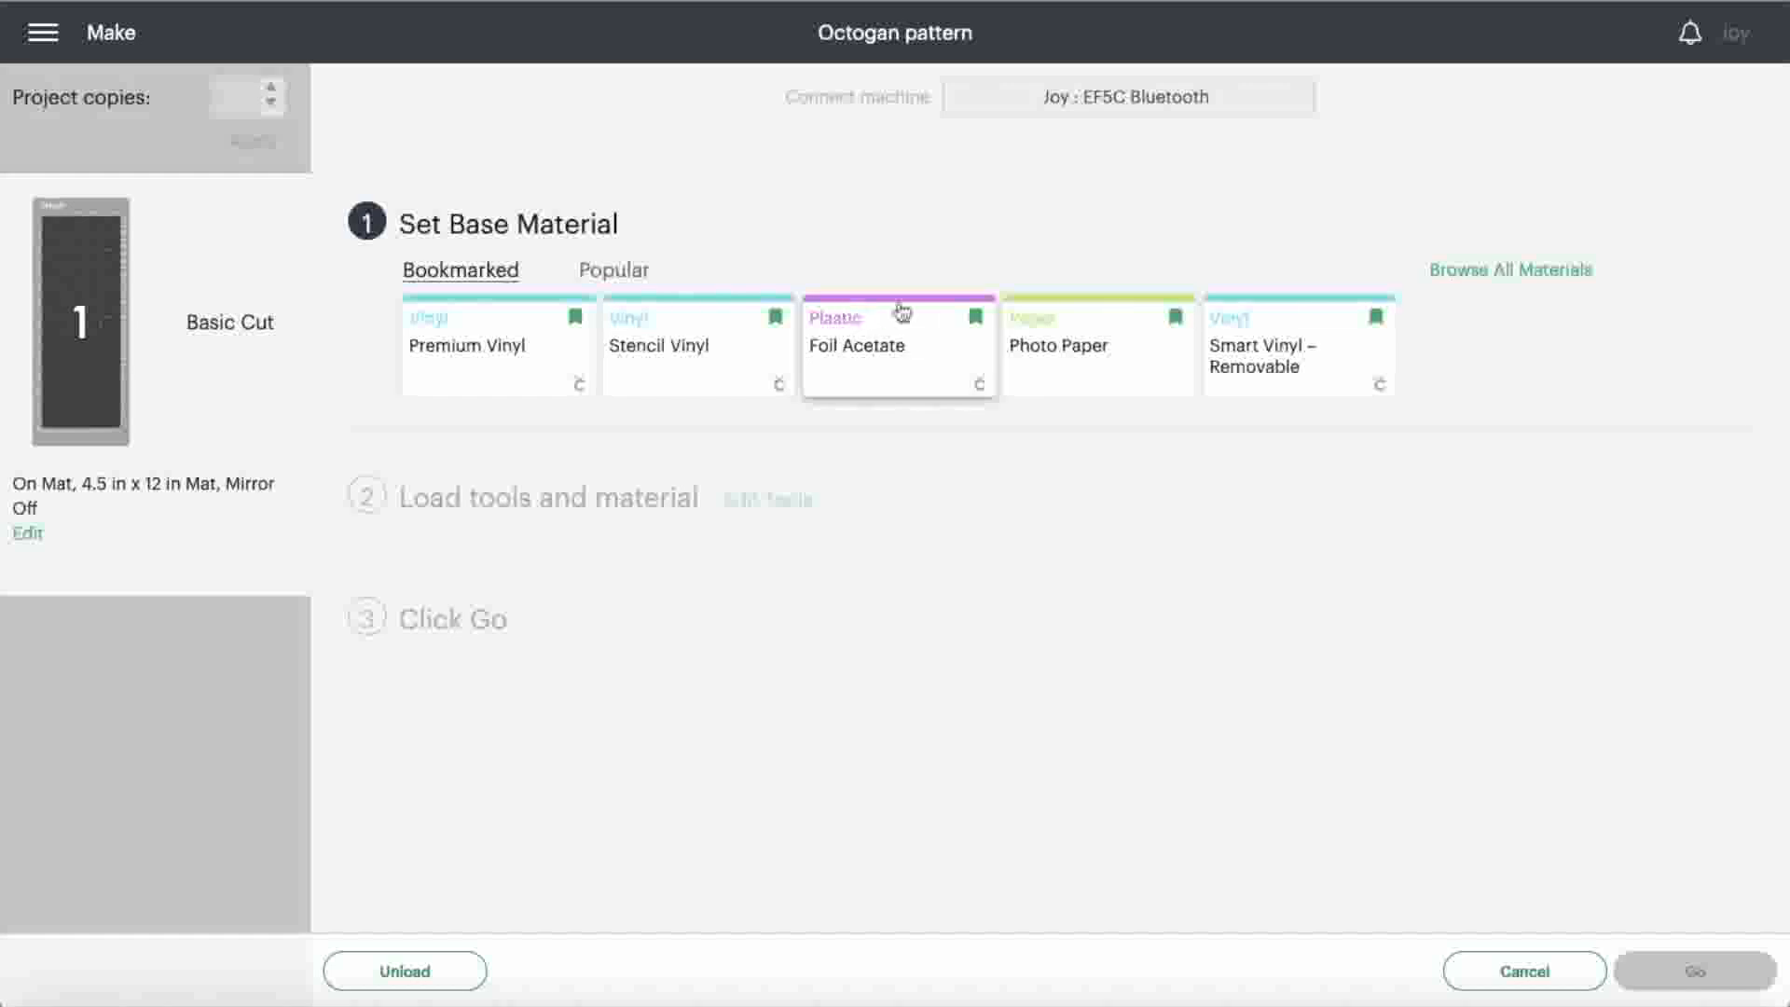
Look through the full list of base materials, from the cardstock to the vinyl and plastic categories, and close it.
{"action": "left_click", "coordinate": [1510, 273]}
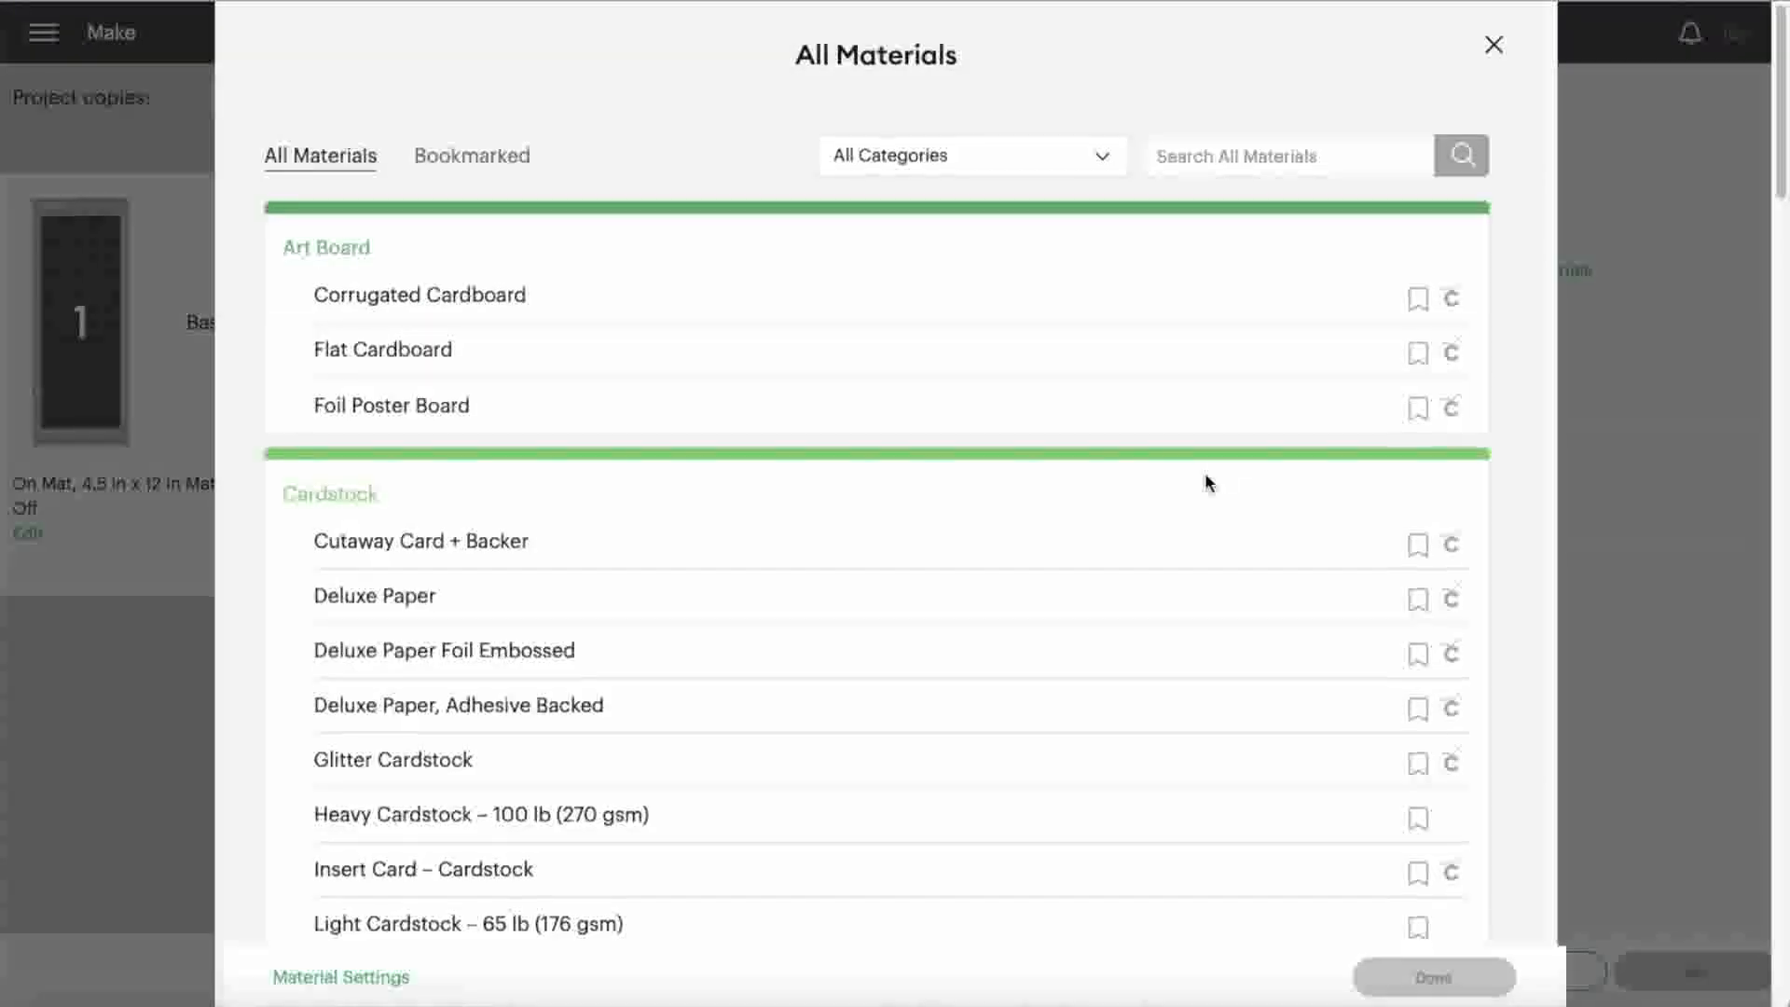
{"action": "scroll", "coordinate": [1206, 473], "scroll_direction": "down", "scroll_amount": 4}
{"action": "scroll", "coordinate": [1206, 475], "scroll_direction": "down", "scroll_amount": 20}
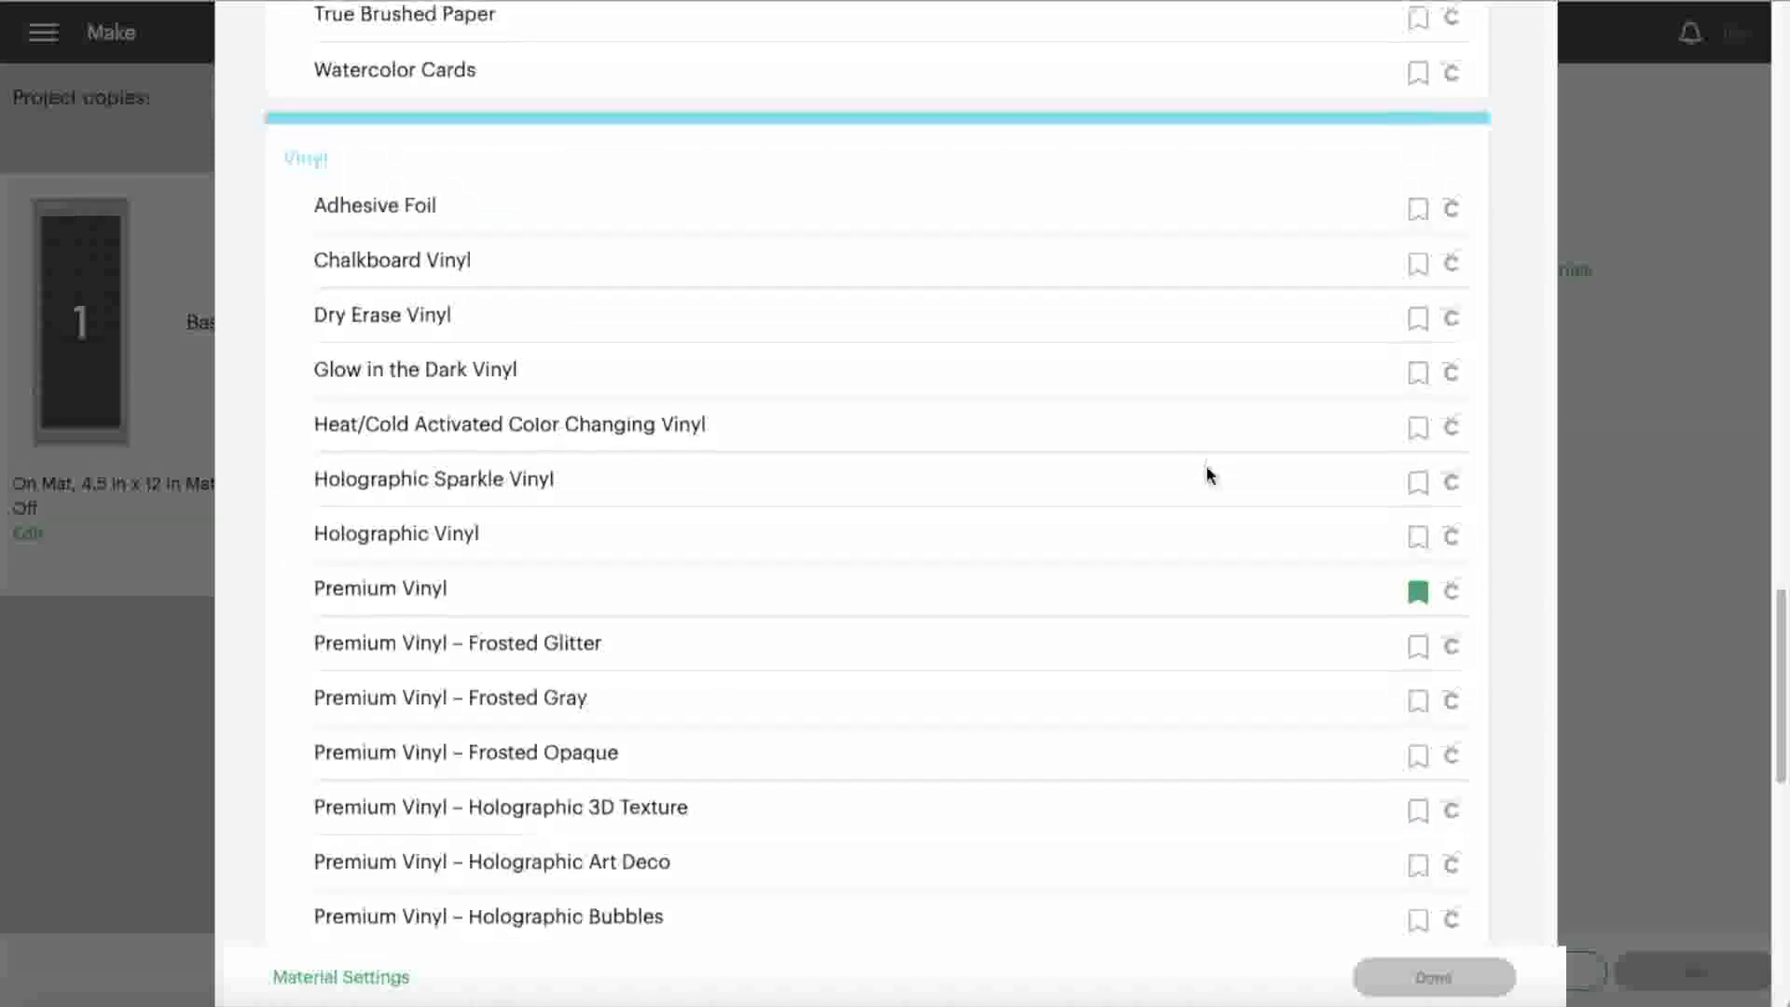
{"action": "scroll", "coordinate": [1205, 475], "scroll_direction": "down", "scroll_amount": 4}
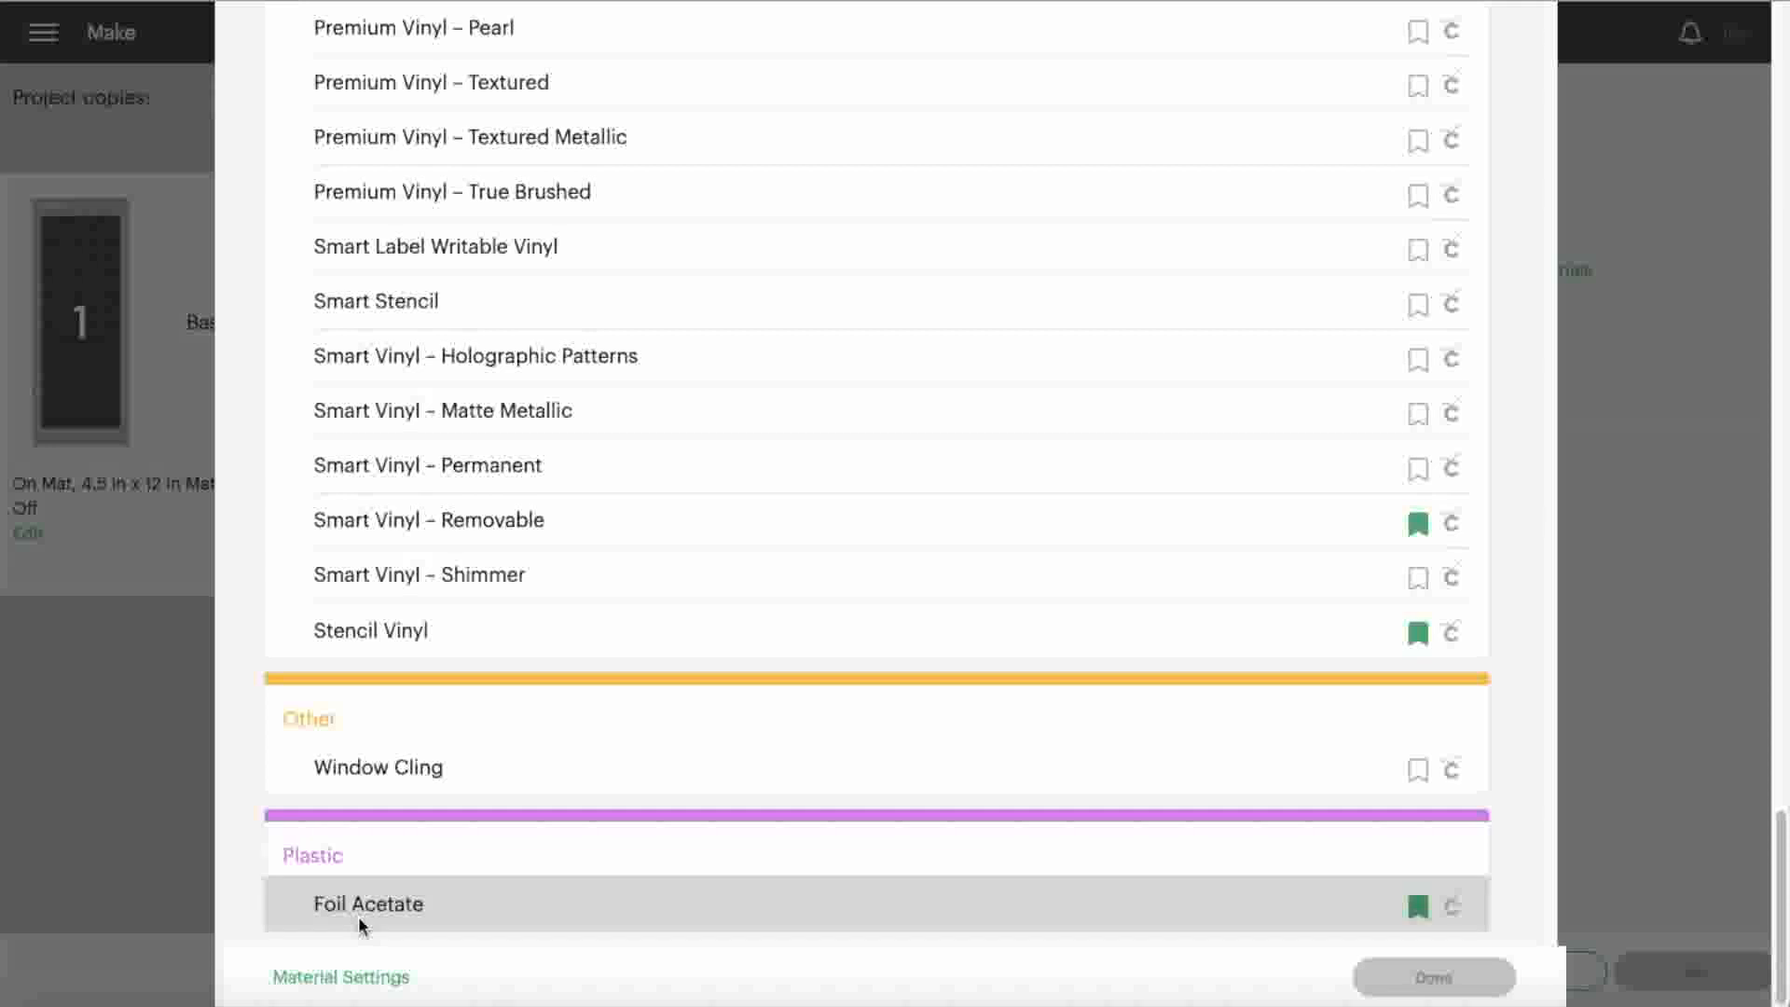
{"action": "scroll", "coordinate": [1456, 477], "scroll_direction": "up", "scroll_amount": 6}
{"action": "scroll", "coordinate": [1459, 480], "scroll_direction": "up", "scroll_amount": 15}
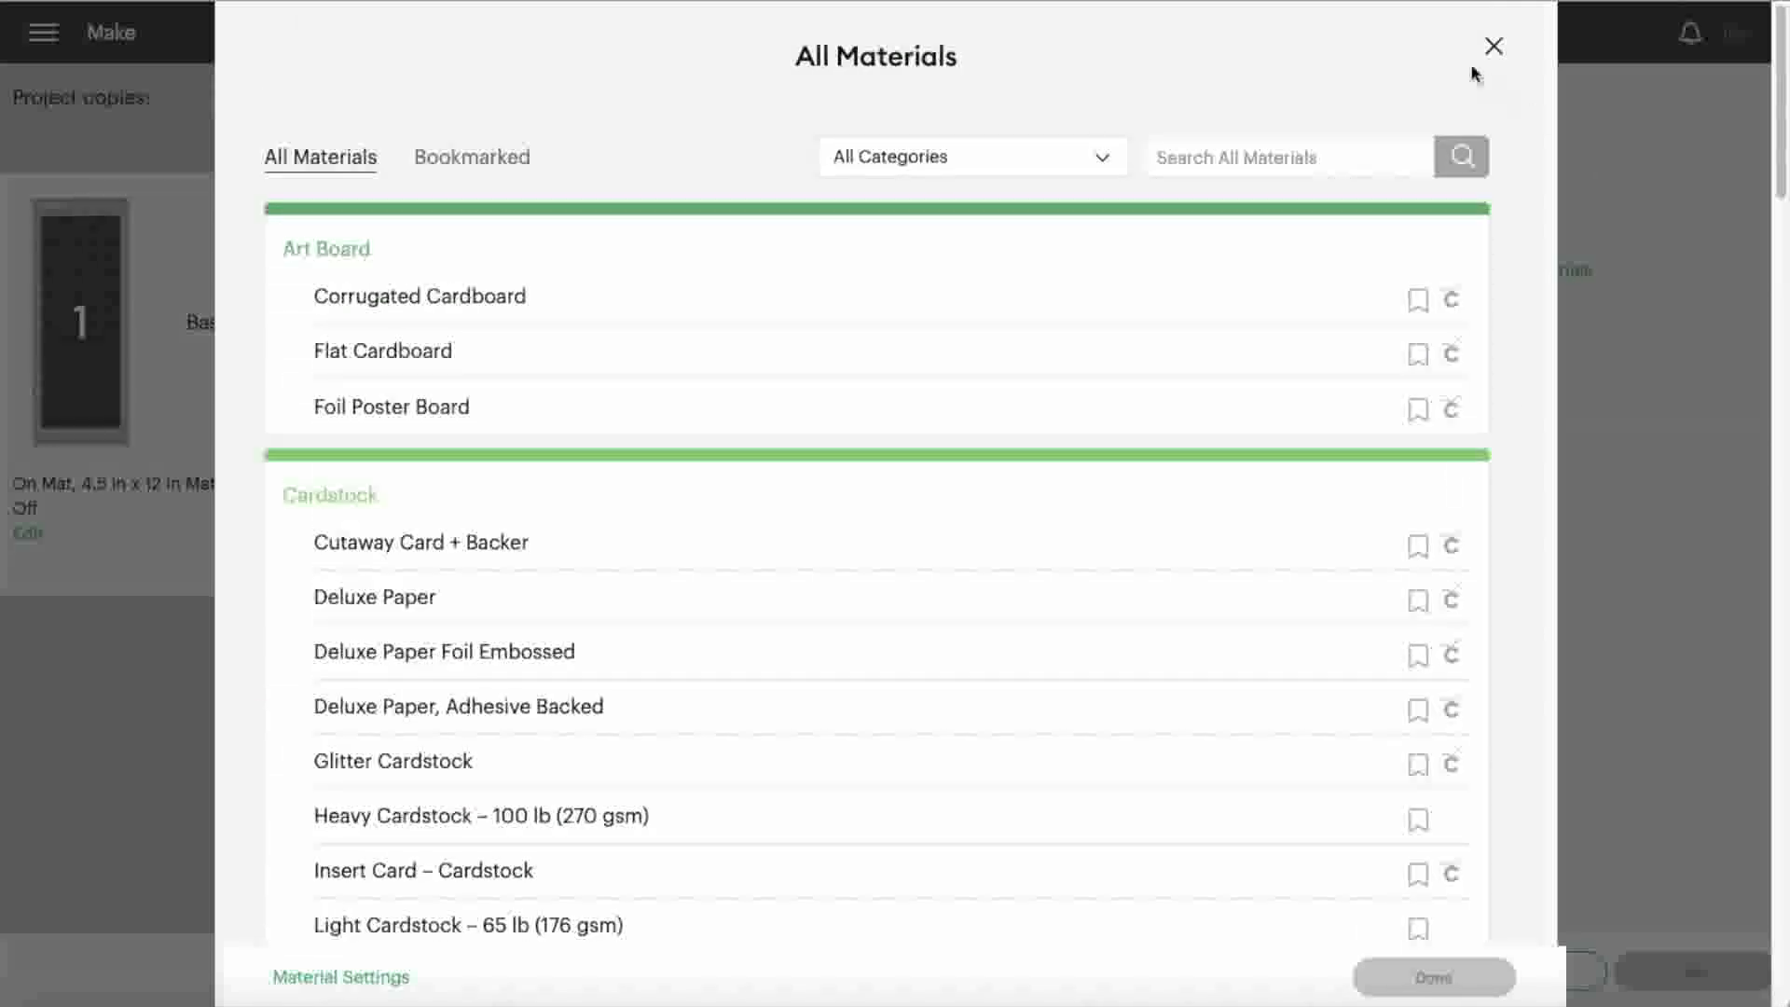
{"action": "left_click", "coordinate": [1492, 47]}
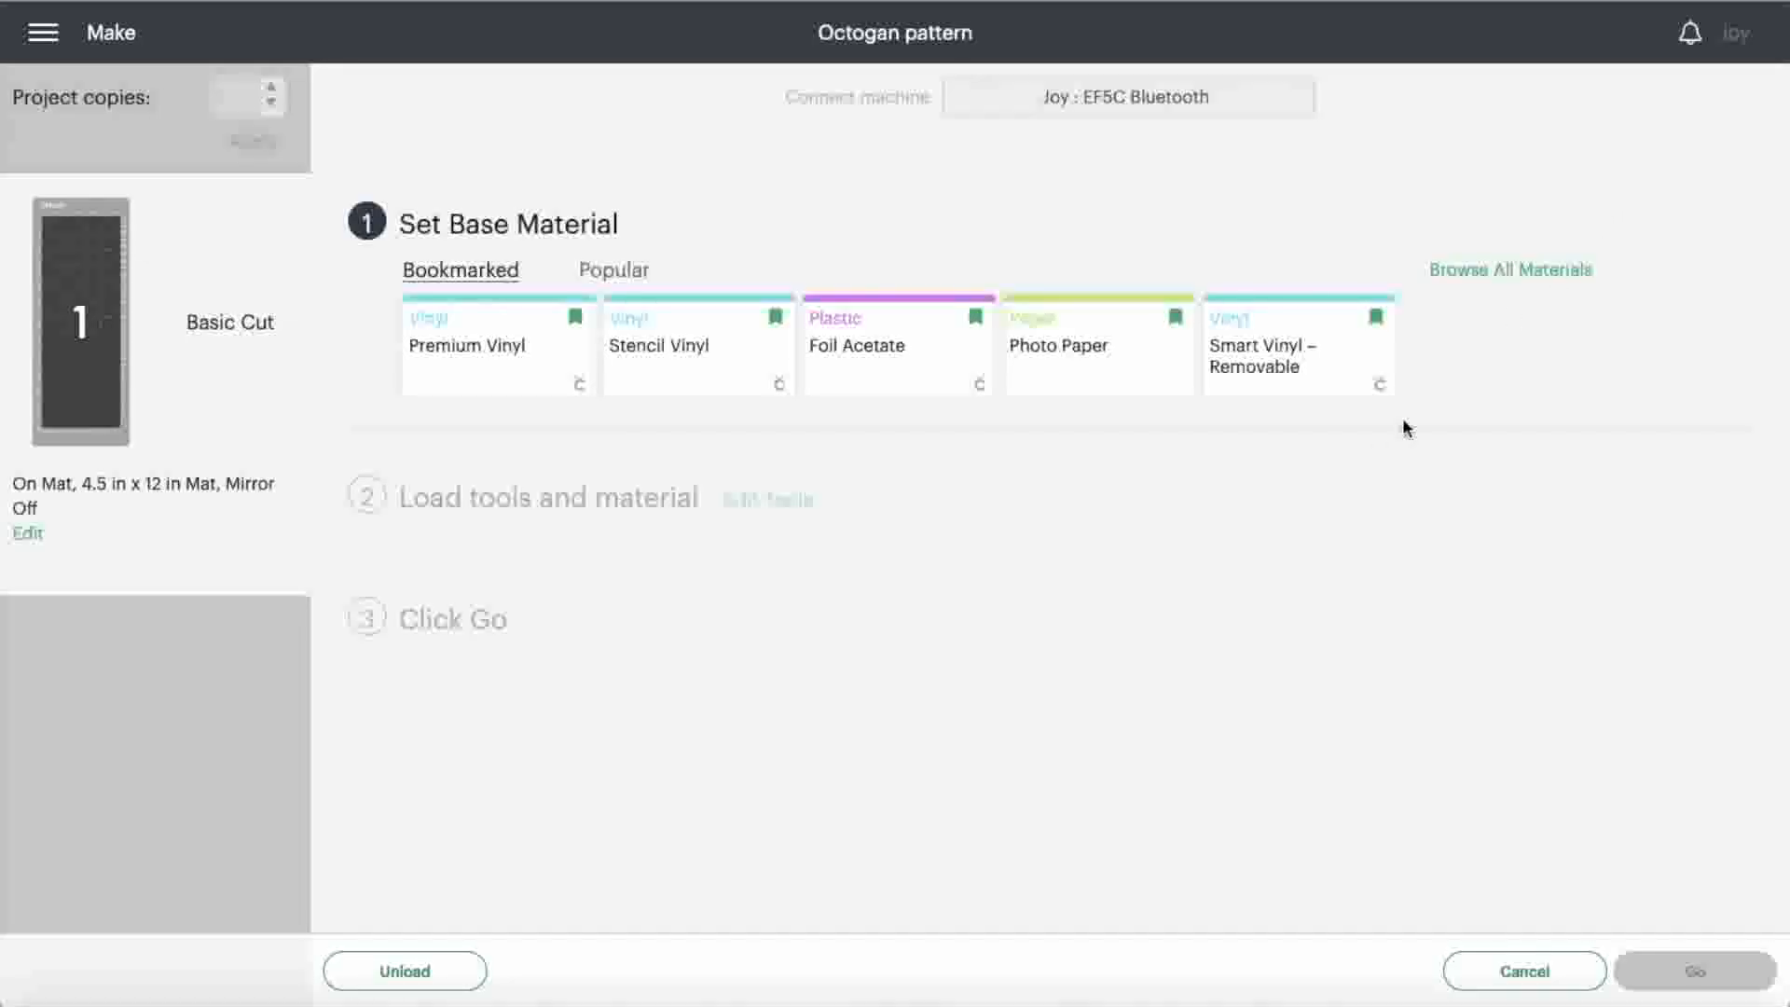
Cut the octagon pattern with Foil Acetate as the base material at More pressure, and unload the mat.
{"action": "left_click", "coordinate": [867, 348]}
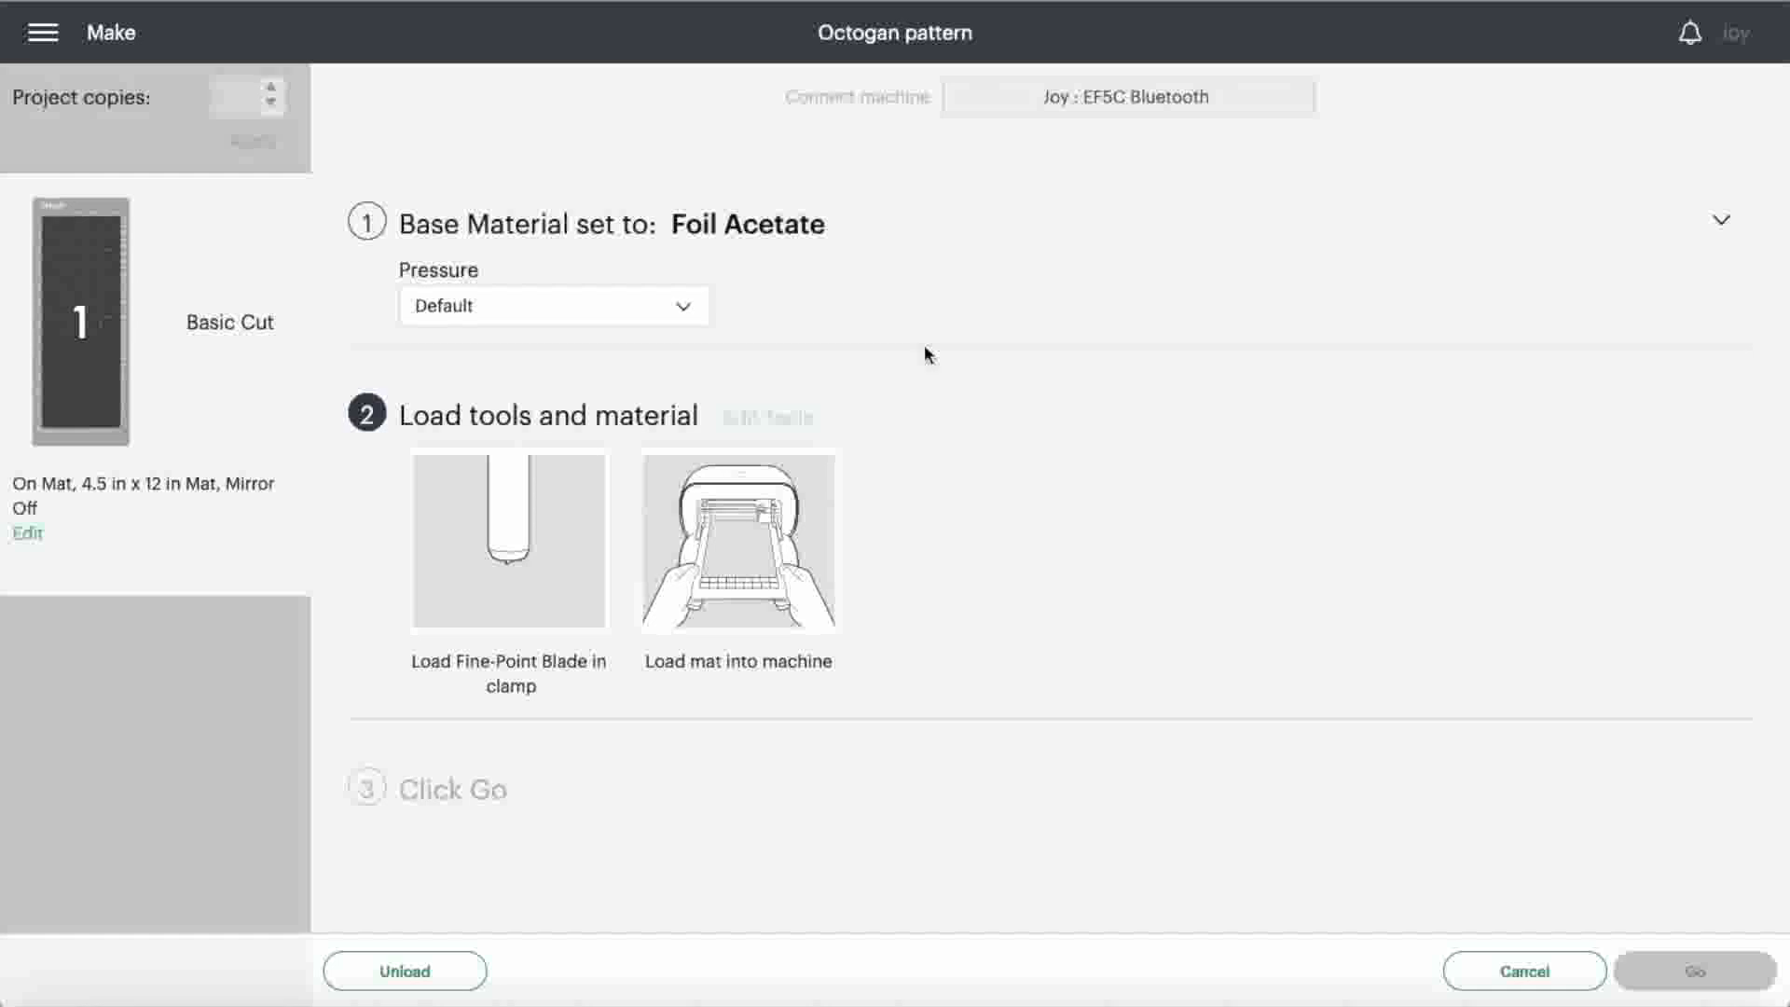
{"action": "left_click", "coordinate": [669, 315]}
{"action": "left_click", "coordinate": [633, 350]}
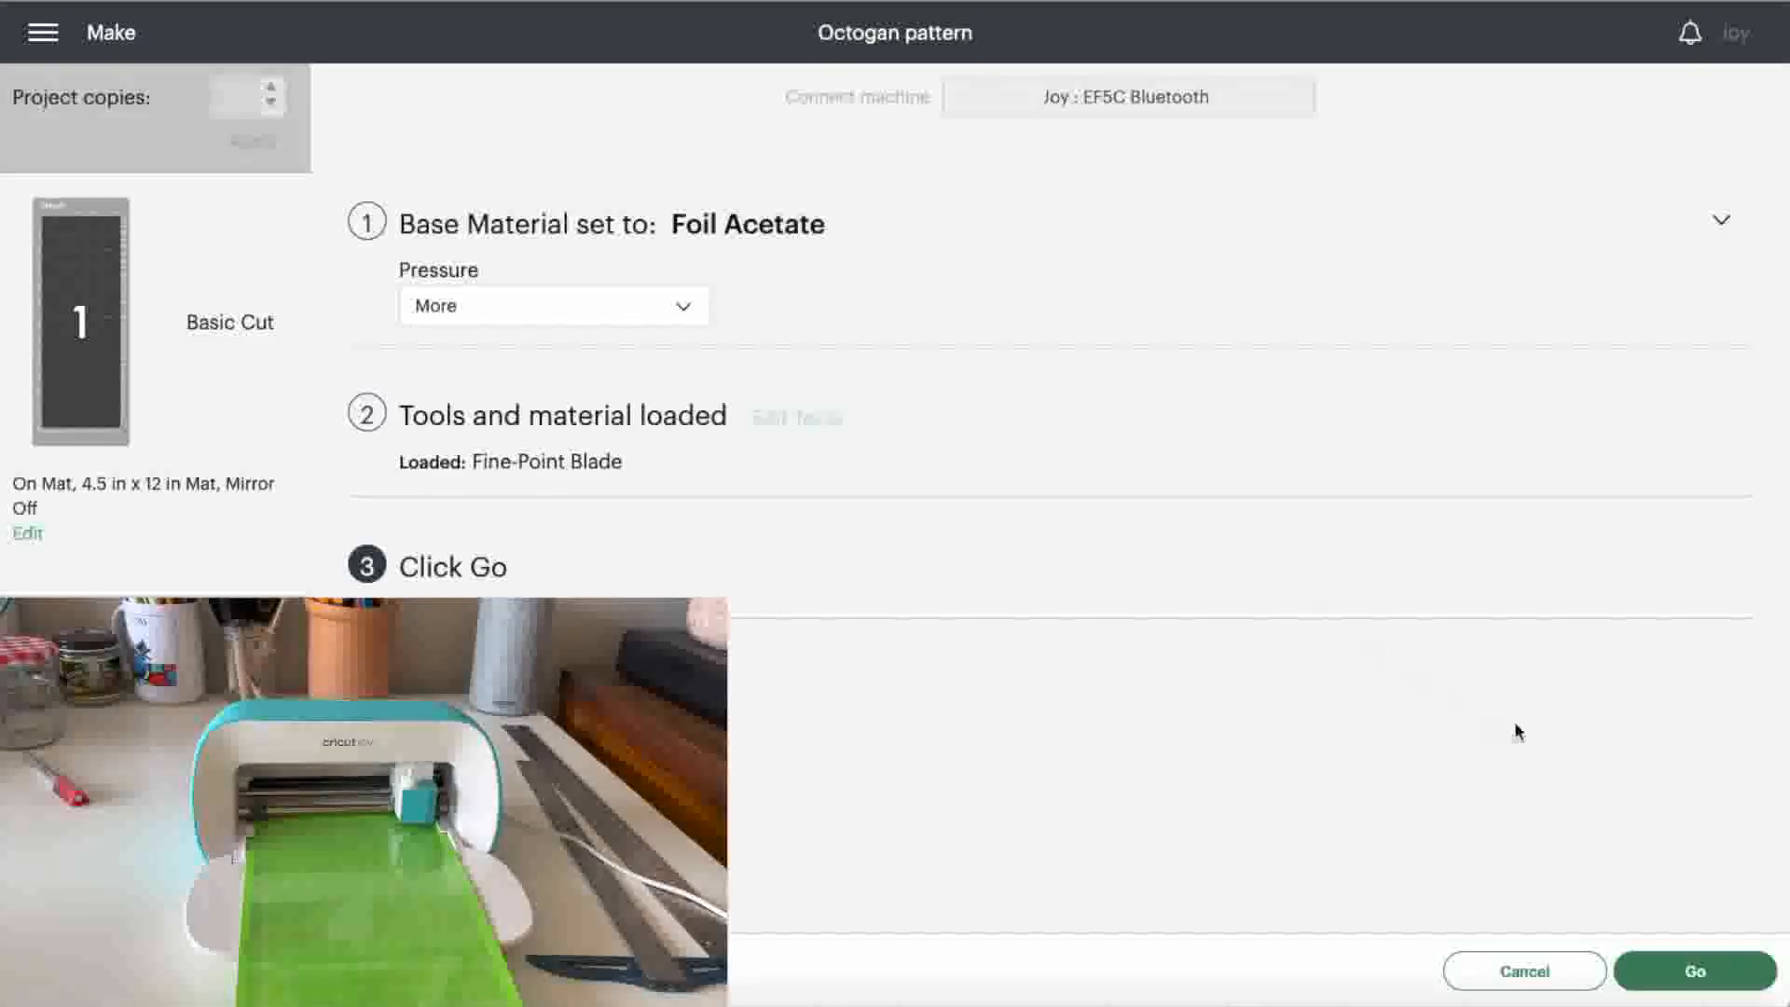
{"action": "left_click", "coordinate": [1689, 975]}
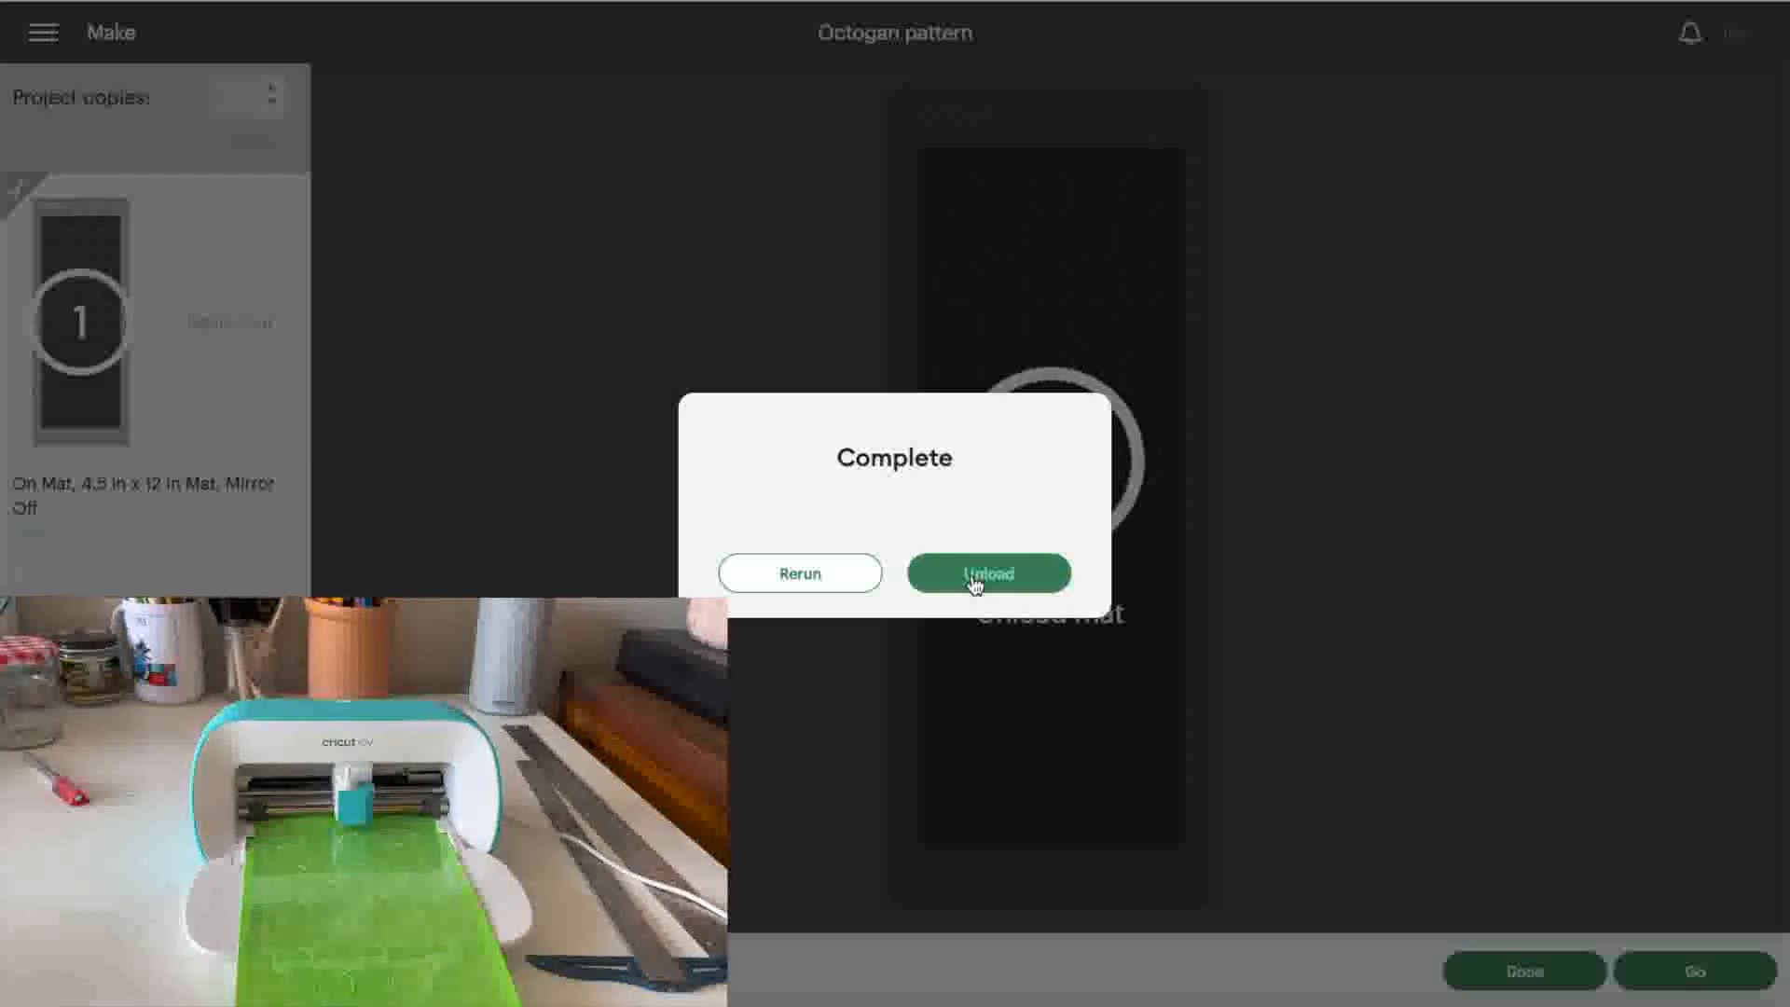
{"action": "left_click", "coordinate": [975, 576]}
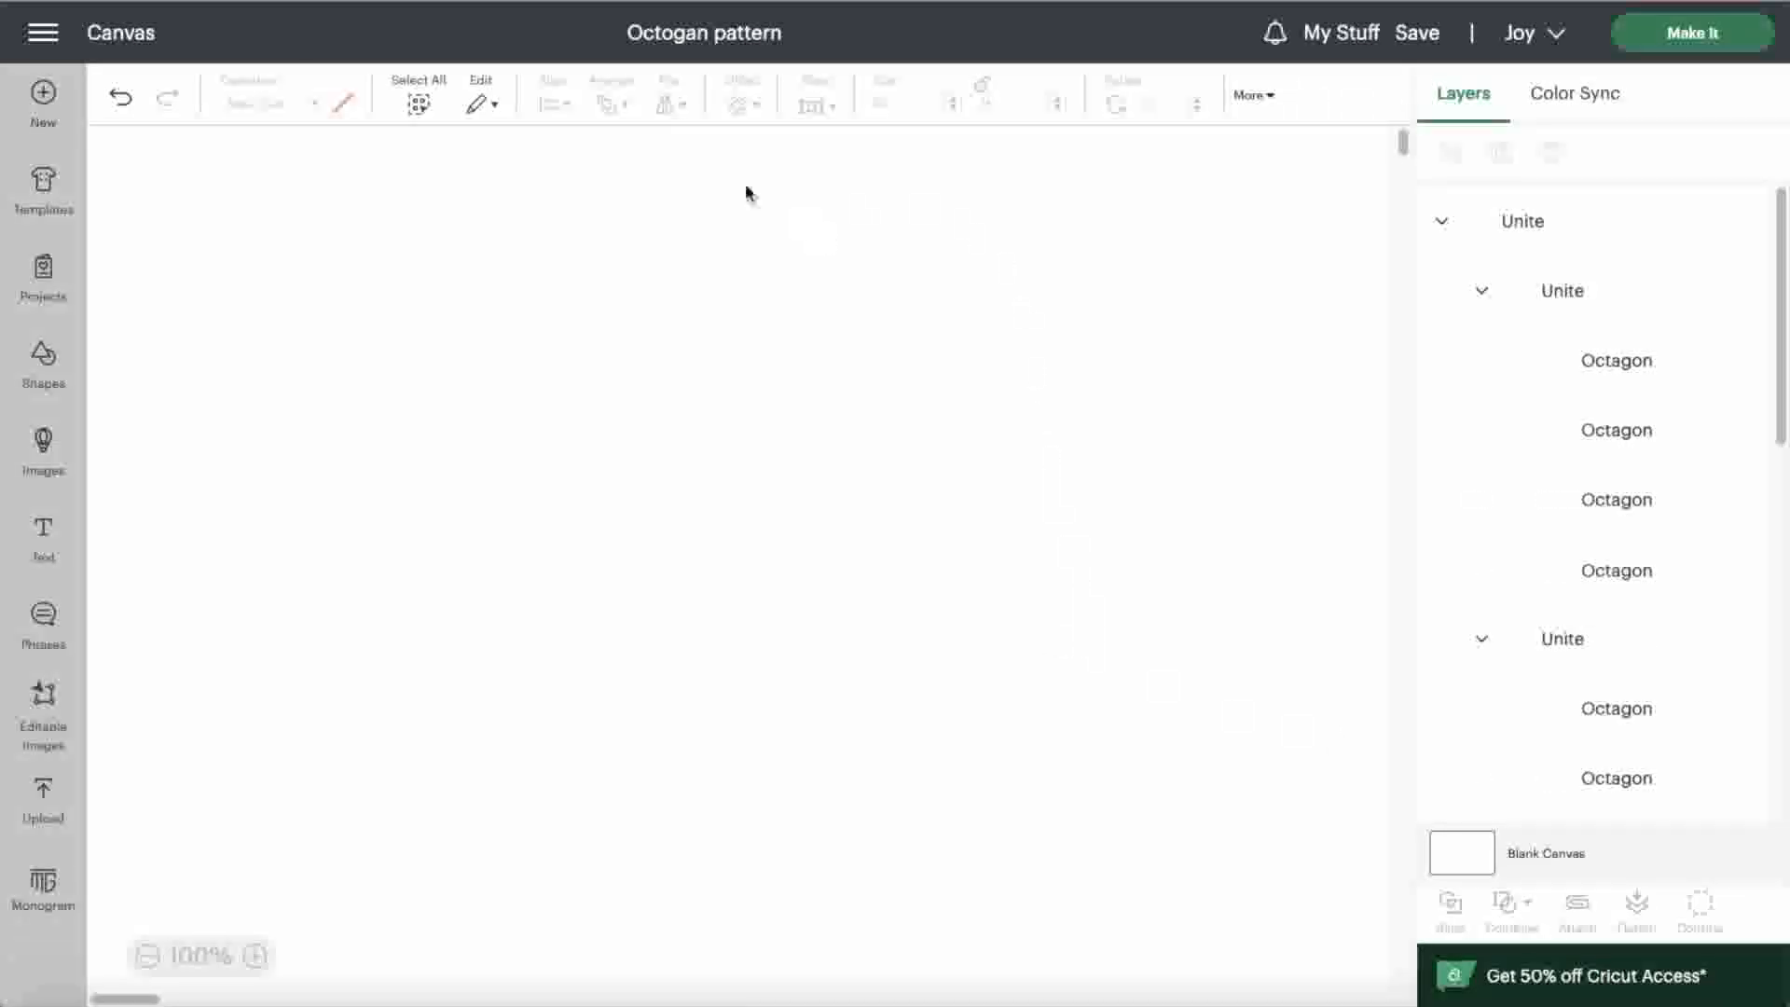
Start a new project and insert a circle from the free shapes.
{"action": "left_click", "coordinate": [70, 120]}
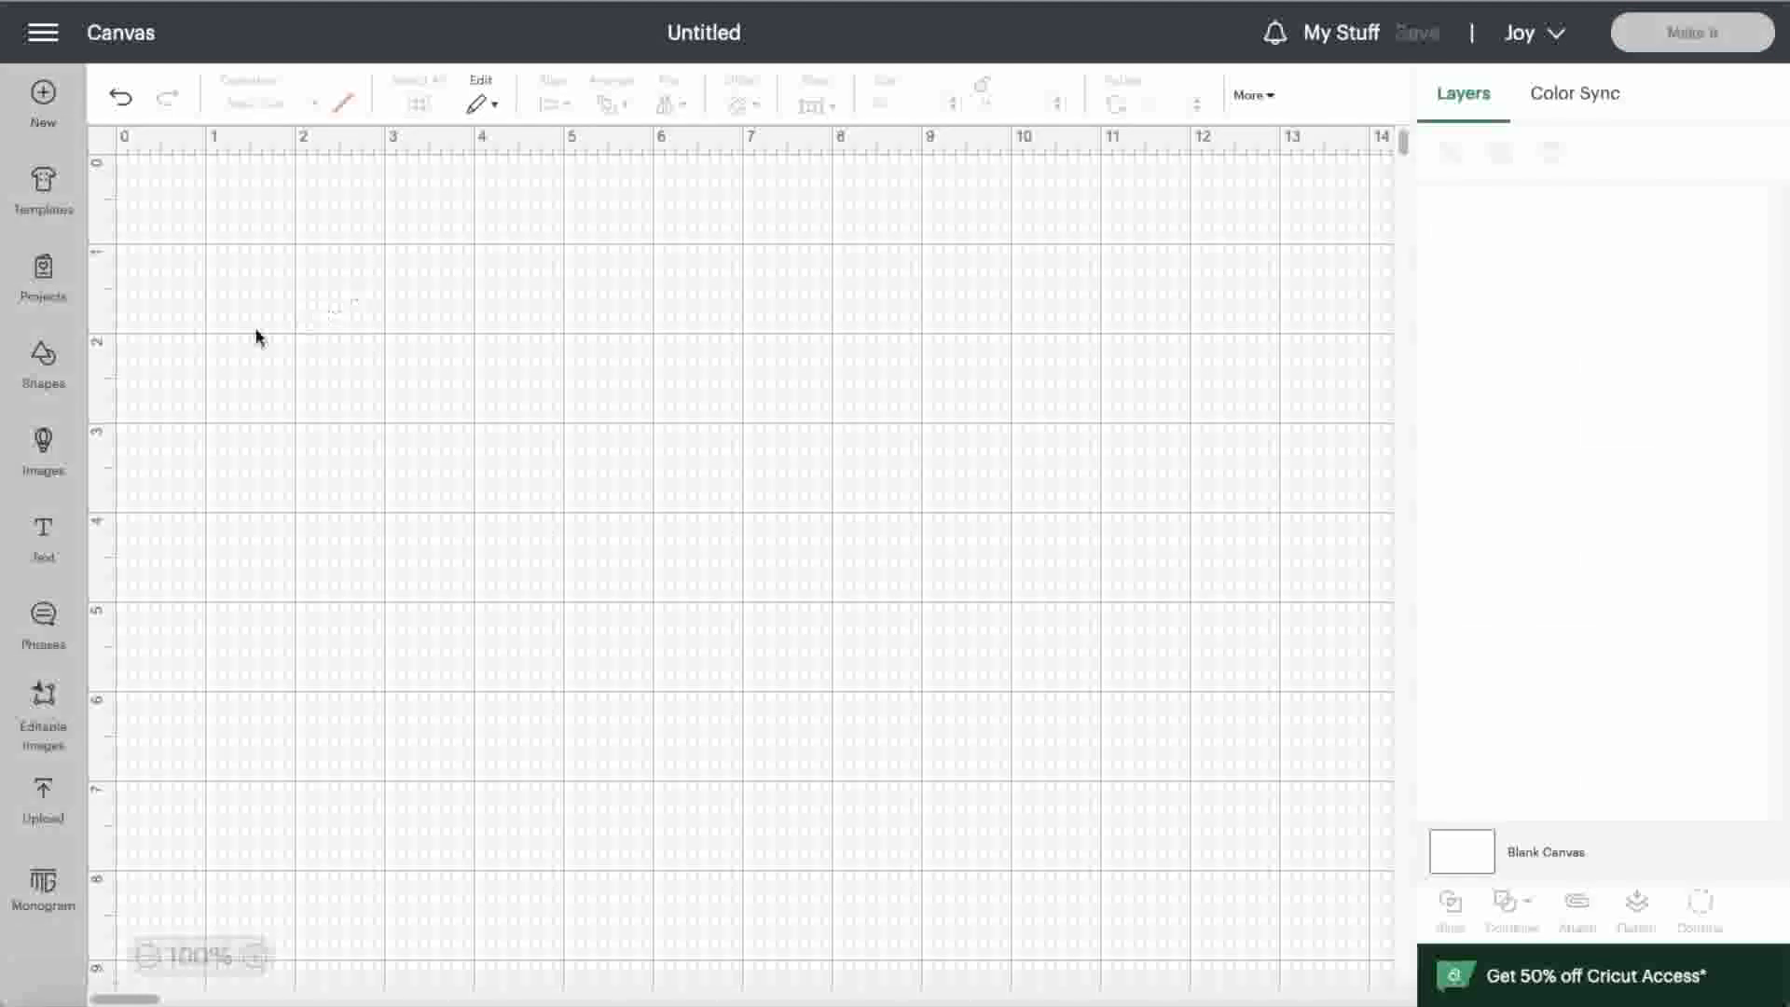
{"action": "left_click", "coordinate": [50, 358]}
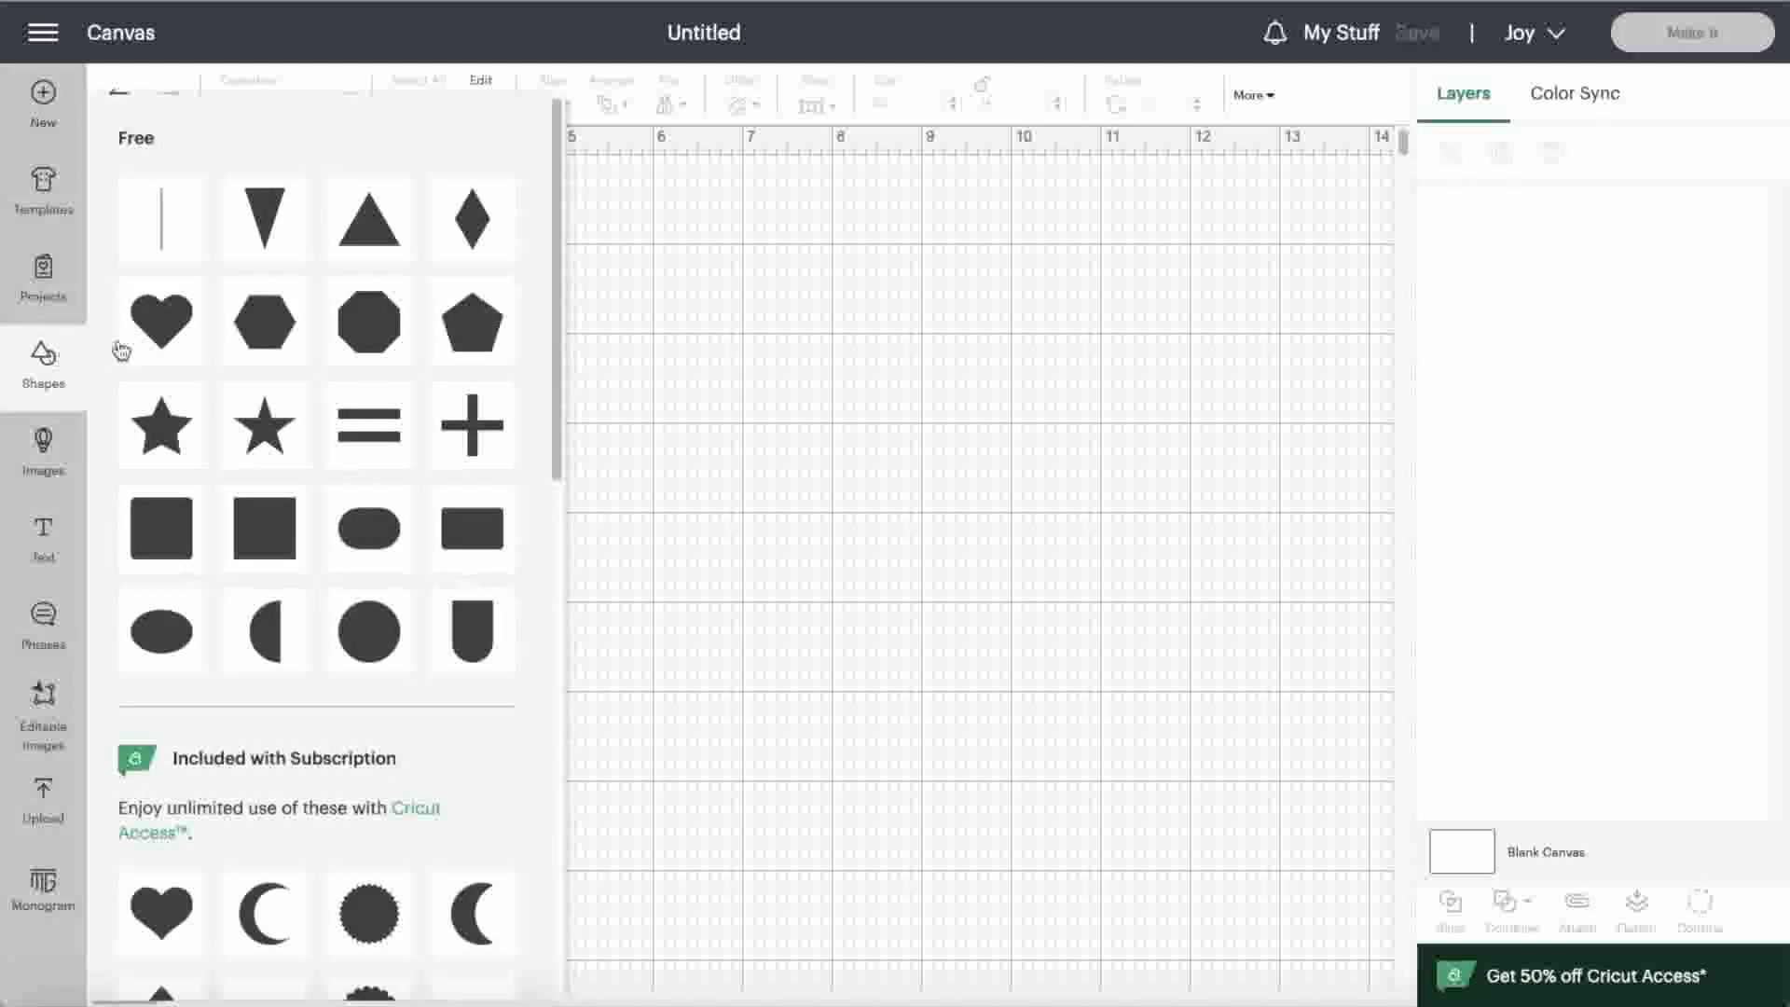
{"action": "left_click", "coordinate": [368, 651]}
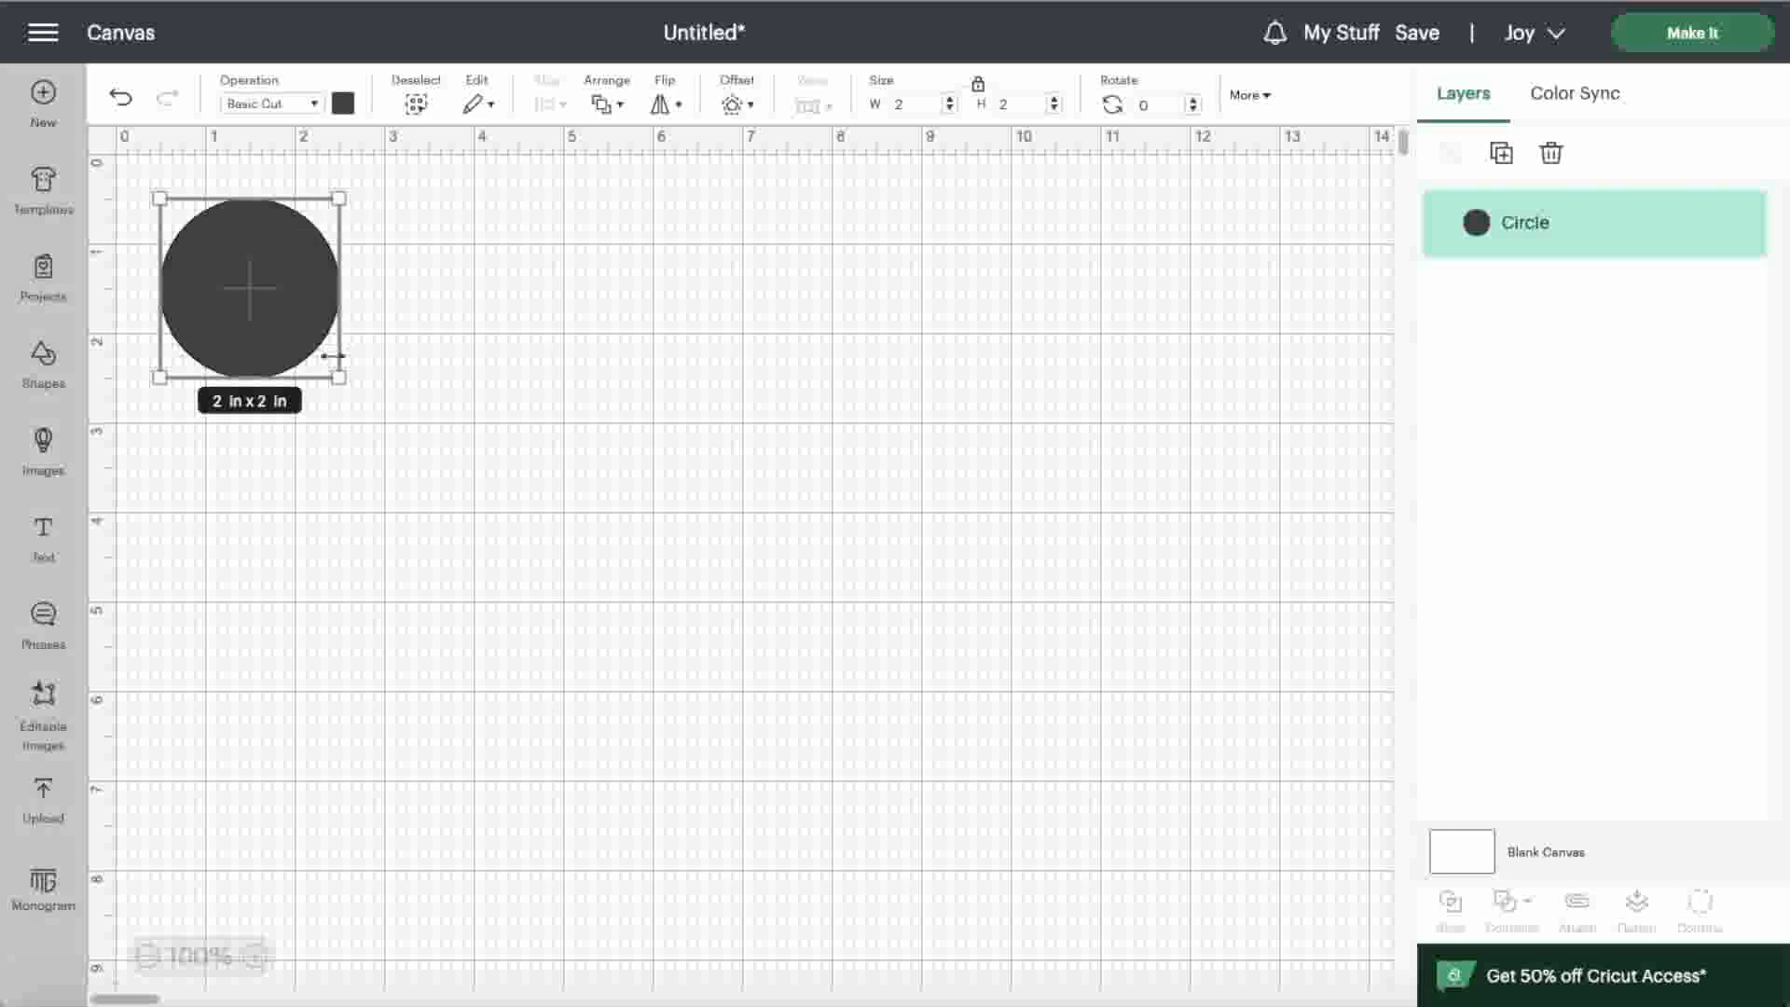
Scale the circle down to about 1.51 in and move it in from the canvas corner to about x 1.4, y 1.7.
{"action": "left_click_drag", "start_coordinate": [340, 380], "coordinate": [296, 304]}
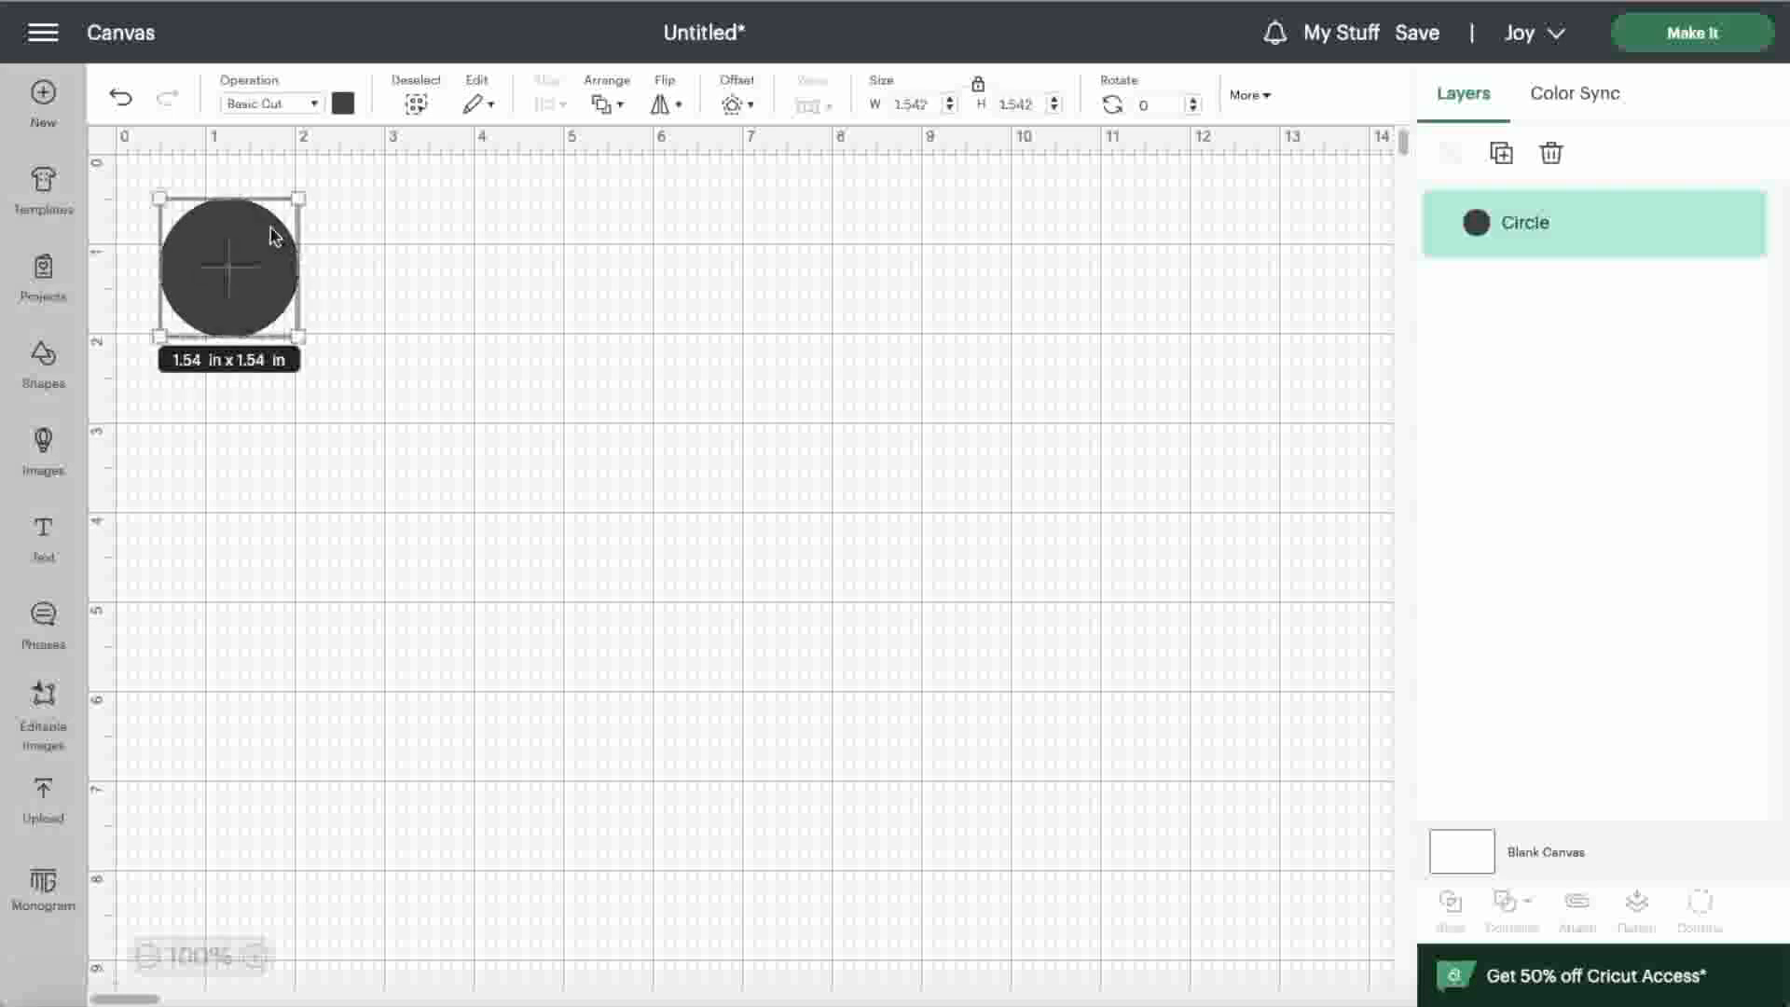
{"action": "left_click_drag", "start_coordinate": [263, 233], "coordinate": [352, 346]}
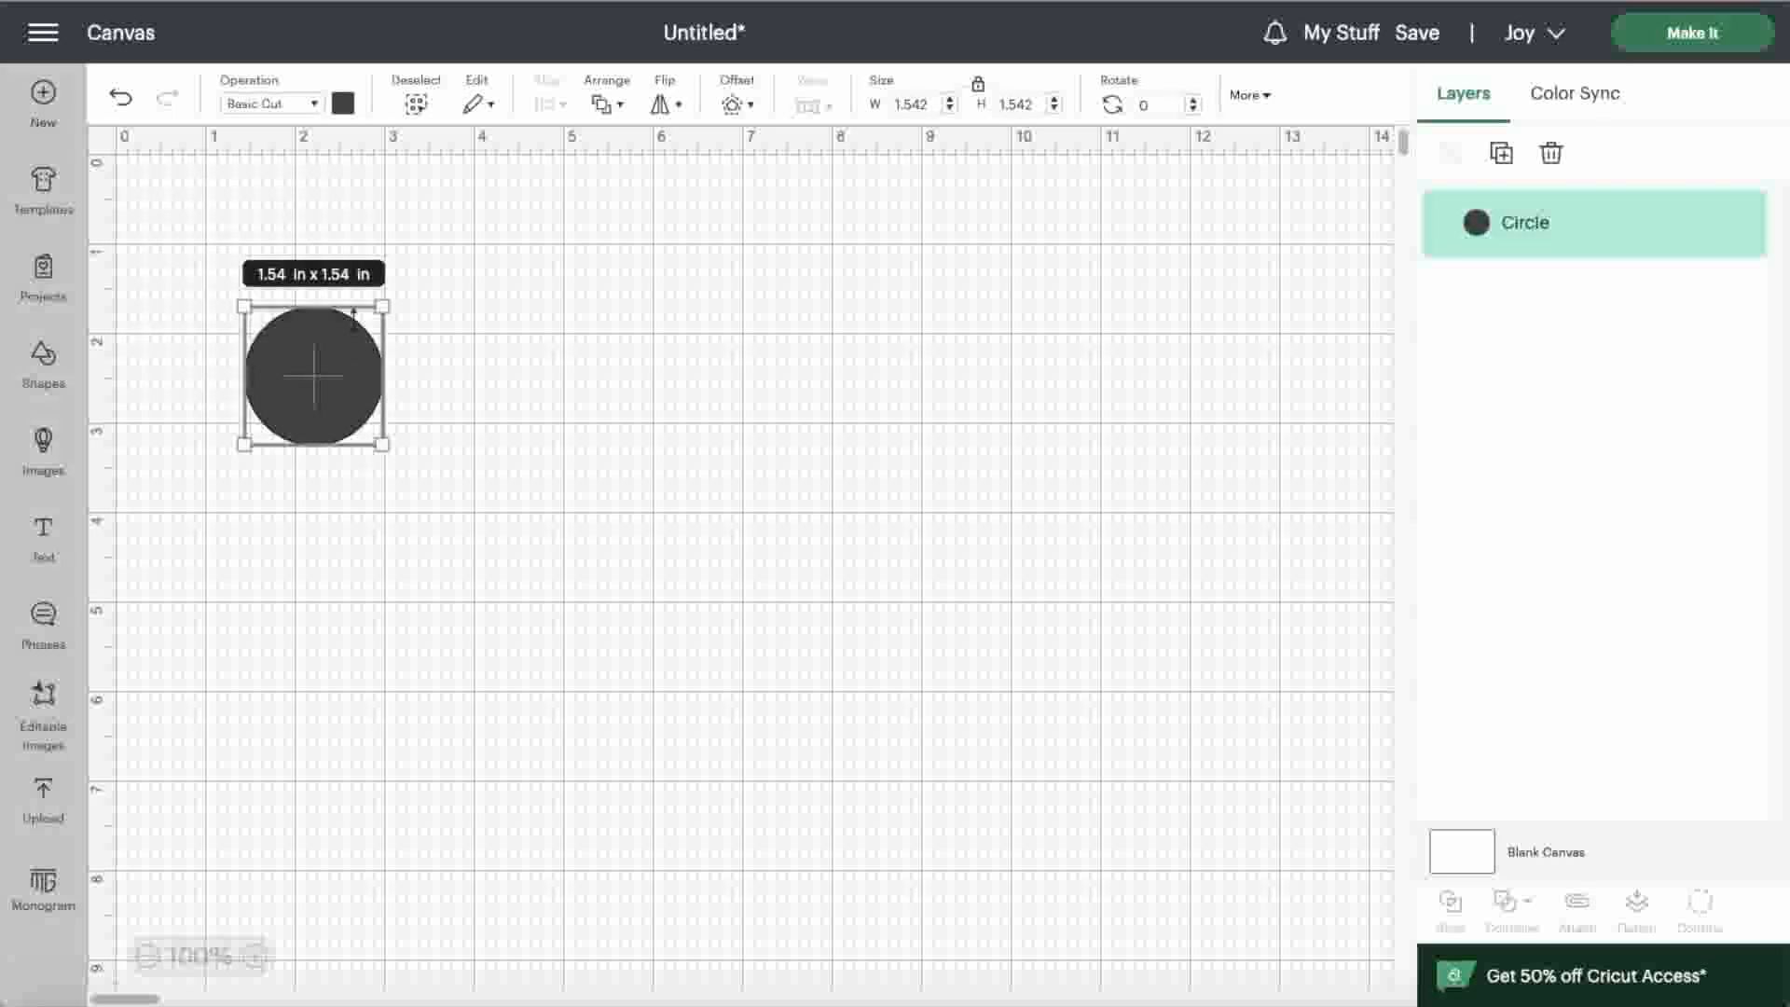
{"action": "left_click_drag", "start_coordinate": [378, 444], "coordinate": [375, 439]}
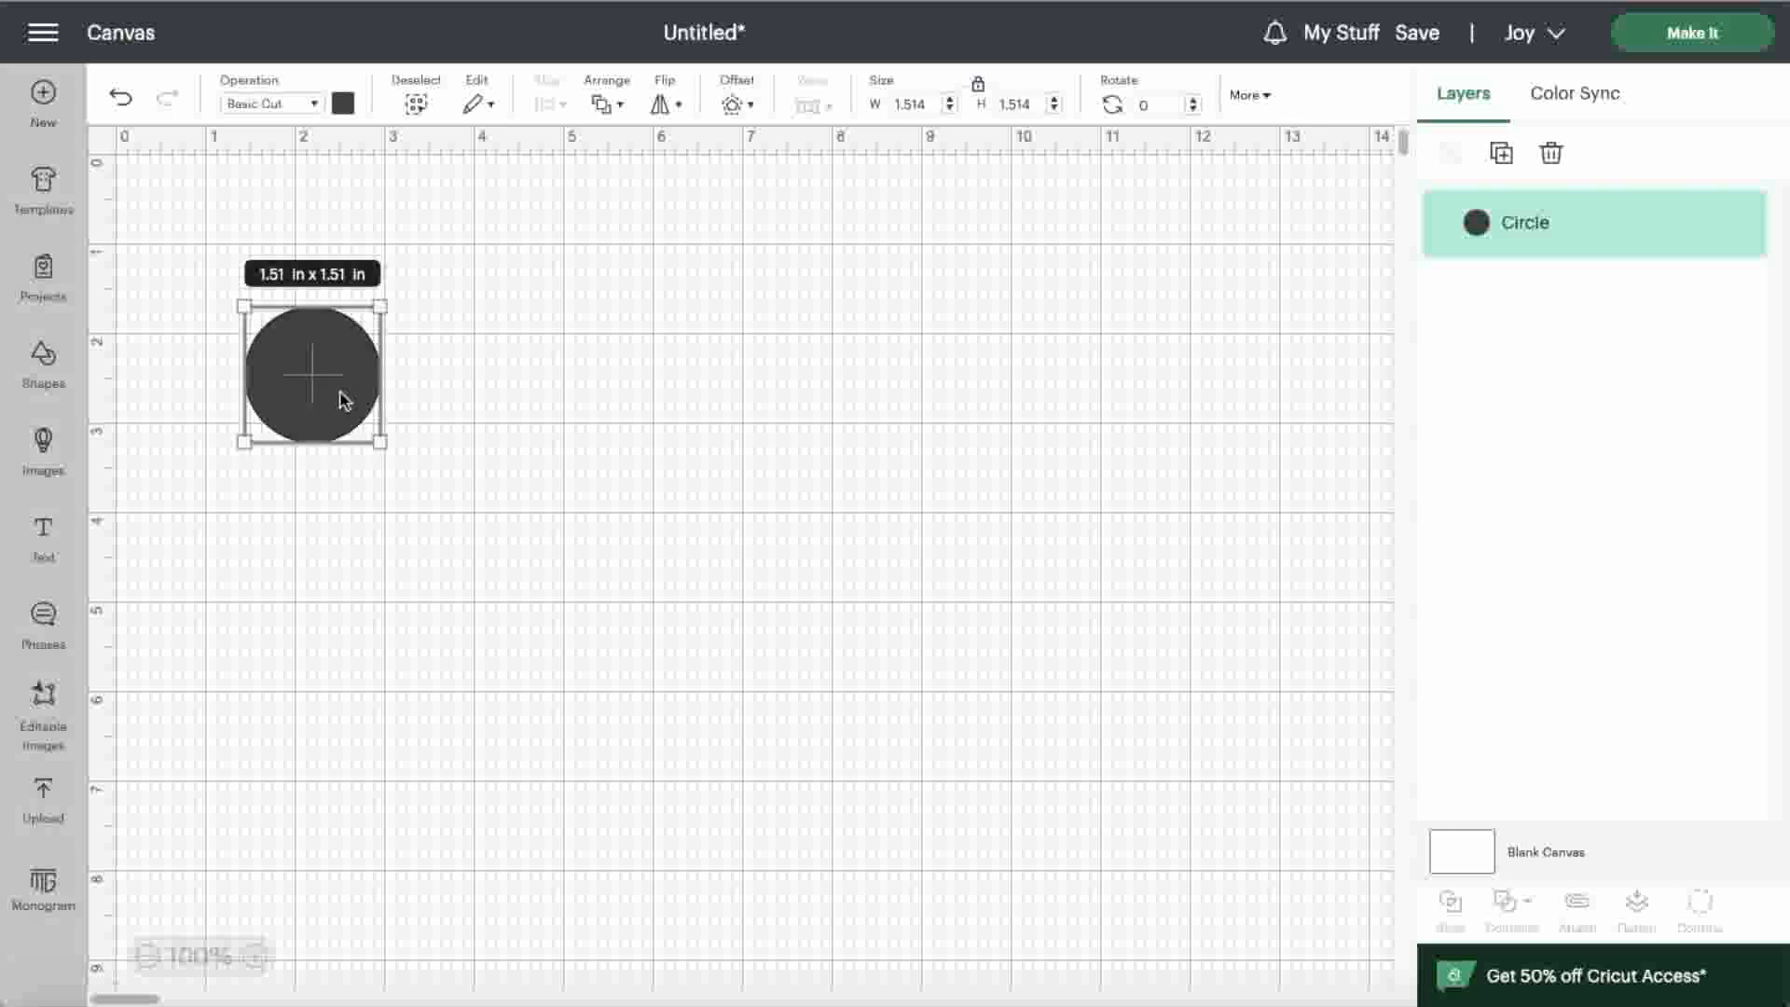
Duplicate the circle, shrink the copy to about 0.9 in above the original, and place a second 0.9 in copy below and right of it.
{"action": "key", "text": "ctrl+d"}
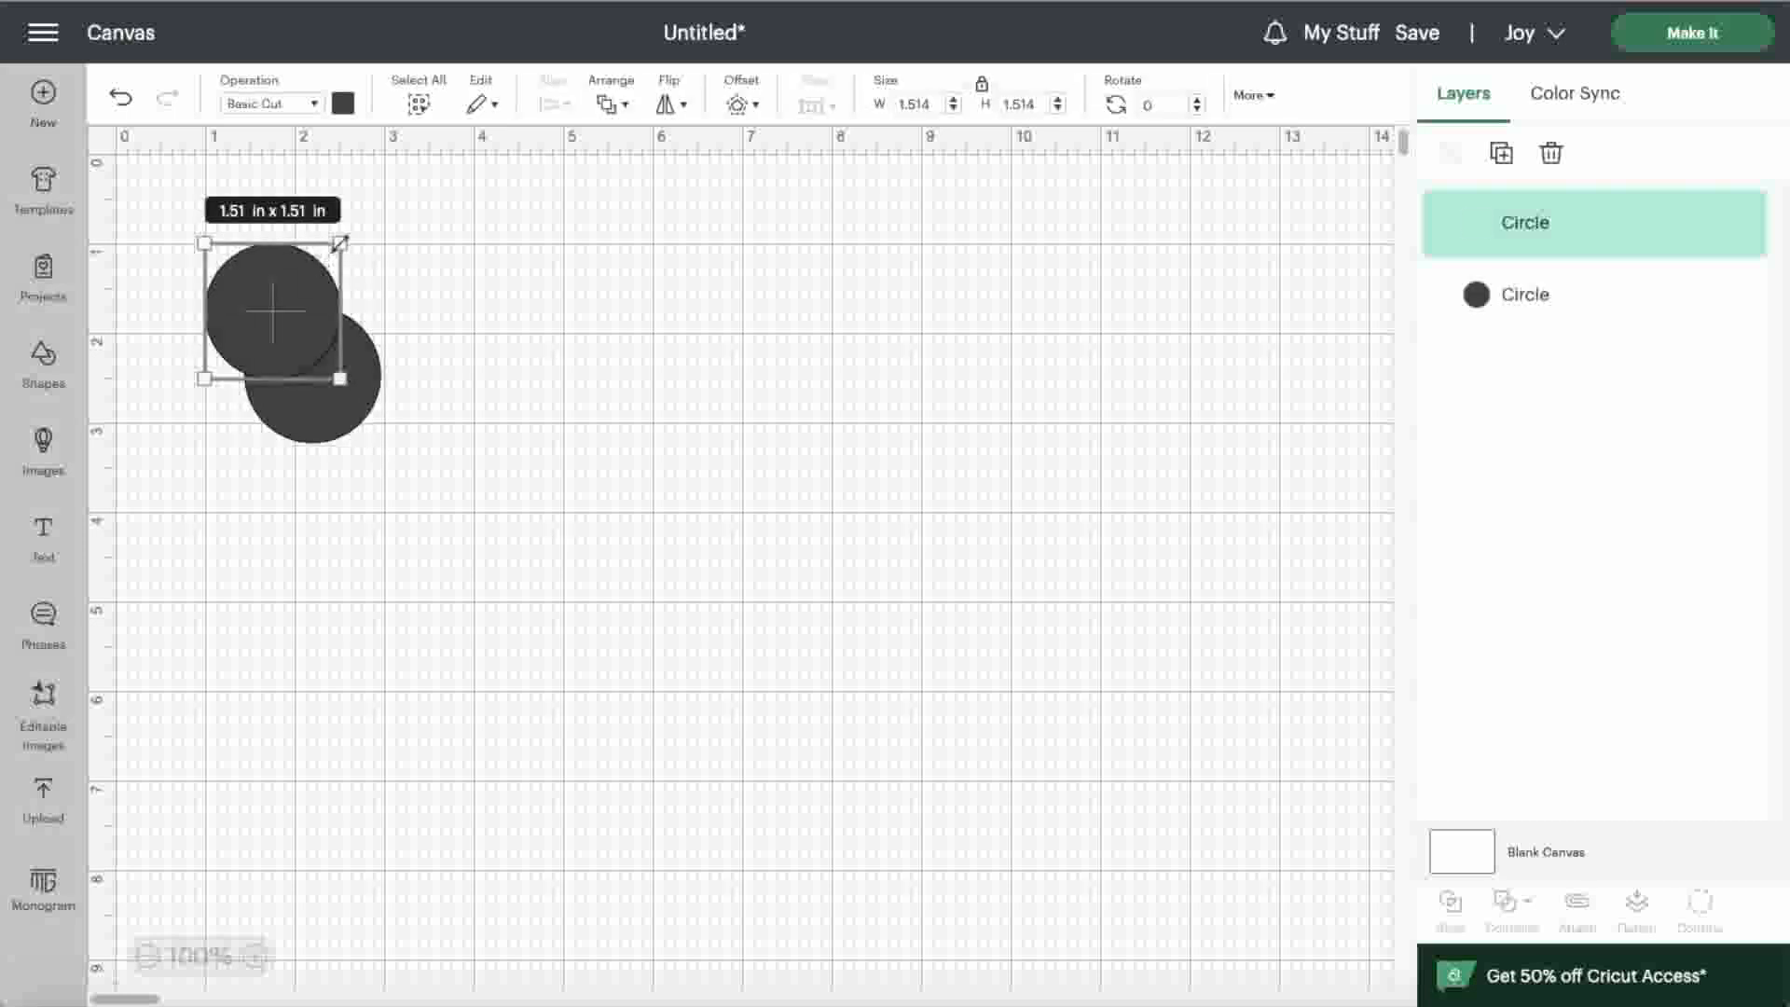
{"action": "left_click_drag", "start_coordinate": [340, 239], "coordinate": [247, 271]}
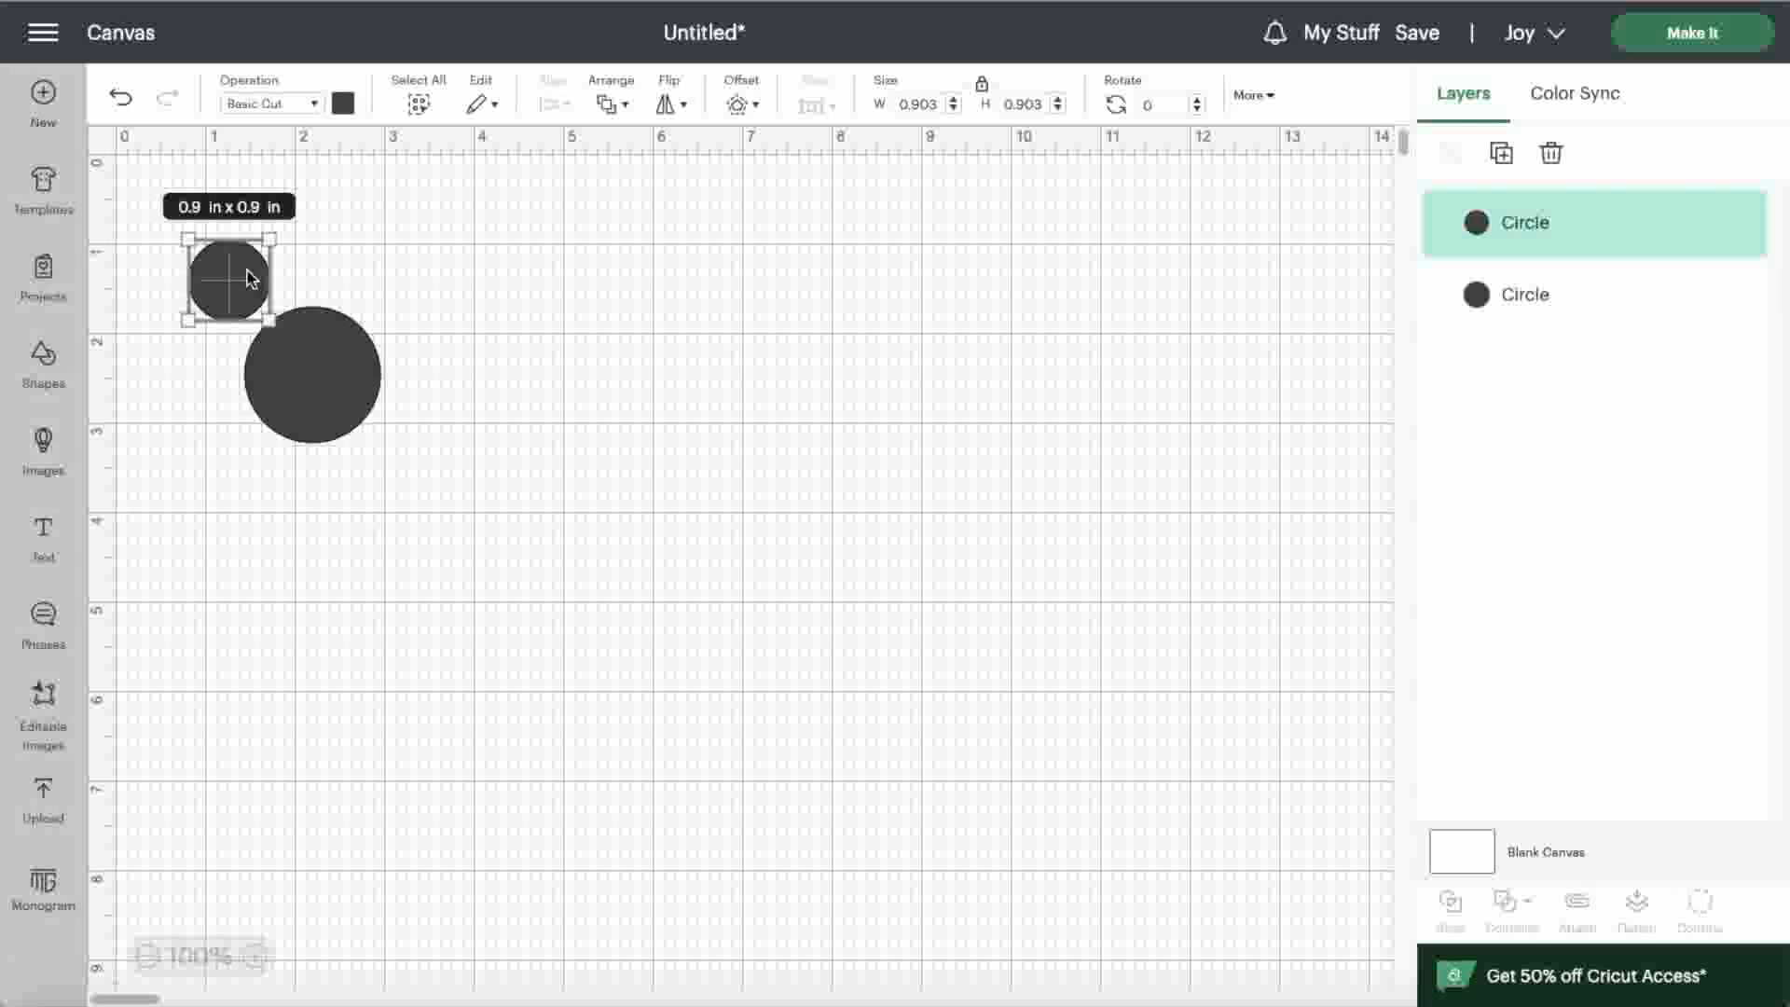
{"action": "key", "text": "ctrl+d"}
{"action": "left_click_drag", "start_coordinate": [298, 333], "coordinate": [444, 483]}
{"action": "left_click", "coordinate": [451, 480]}
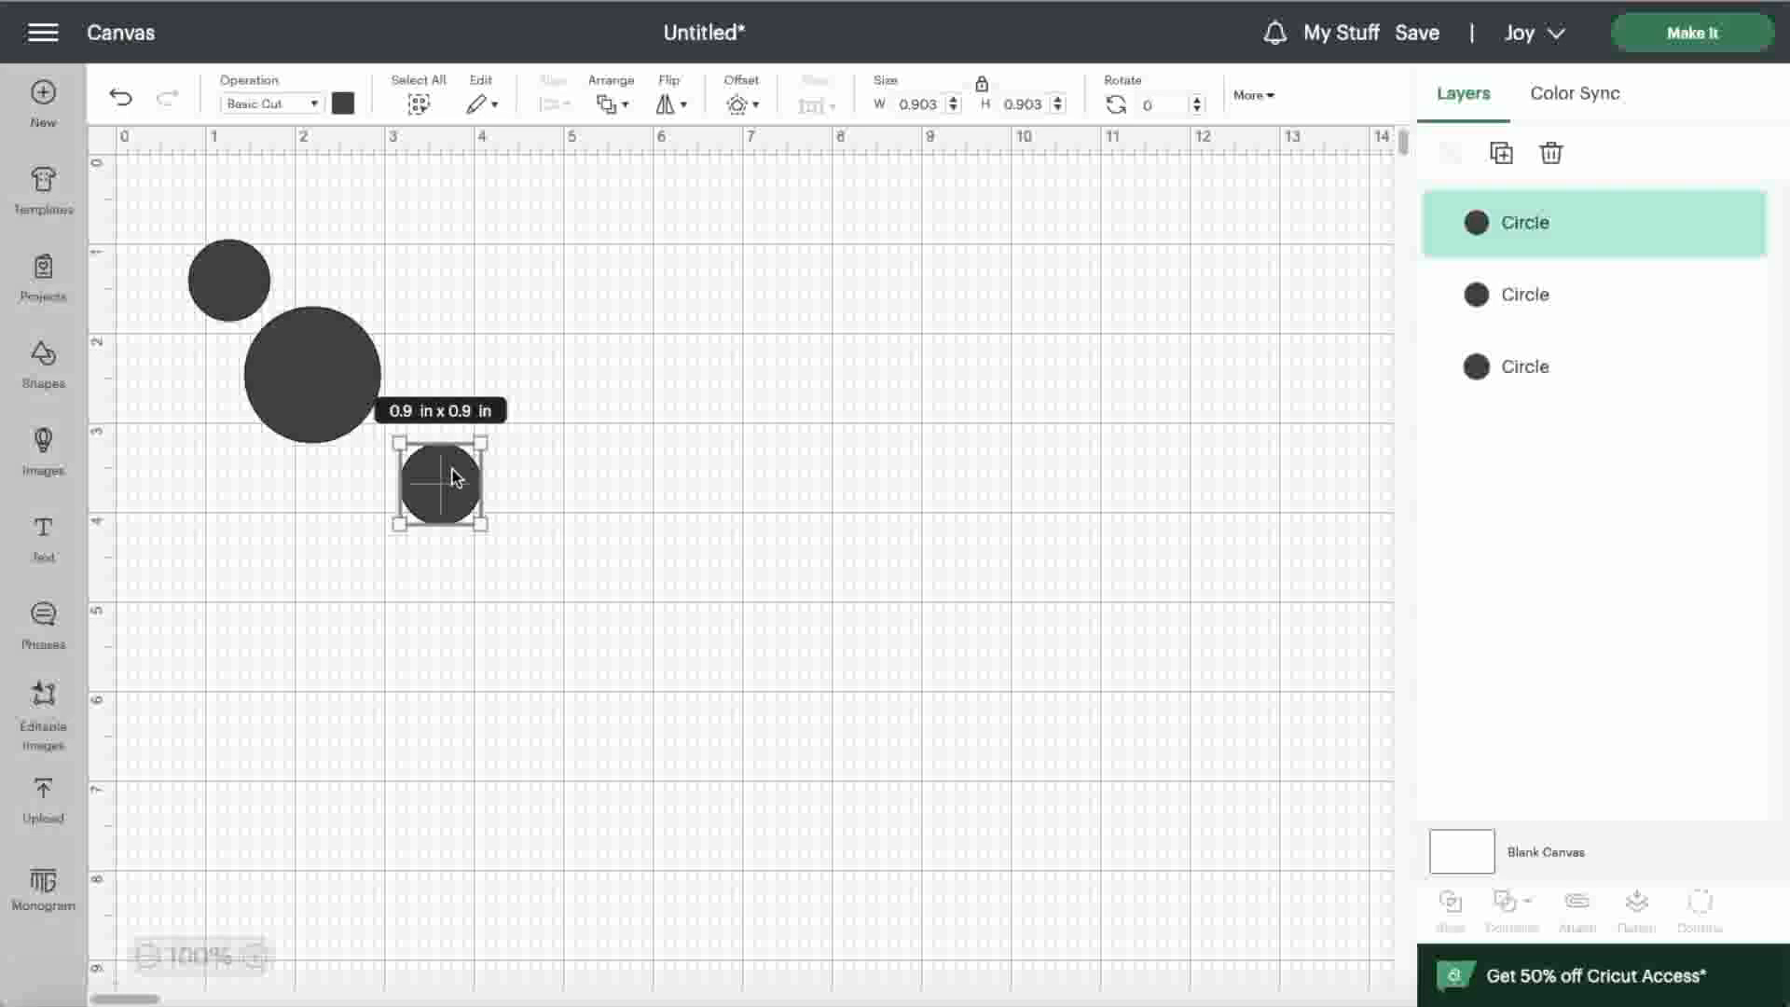
Duplicate the 0.9 in circle three times and spread the copies around the large circle.
{"action": "key", "text": "ctrl+d"}
{"action": "key", "text": "ctrl+d"}
{"action": "key", "text": "ctrl+d"}
{"action": "left_click_drag", "start_coordinate": [420, 463], "coordinate": [189, 637]}
{"action": "left_click_drag", "start_coordinate": [372, 413], "coordinate": [426, 217]}
{"action": "left_click_drag", "start_coordinate": [343, 381], "coordinate": [340, 528]}
Place a duplicate of the 1.51 in circle at the lower right of the arrangement, and reposition the 0.9 in circle beneath the original.
{"action": "left_click", "coordinate": [318, 401]}
{"action": "key", "text": "ctrl+d"}
{"action": "left_click_drag", "start_coordinate": [332, 466], "coordinate": [377, 673]}
{"action": "left_click_drag", "start_coordinate": [330, 522], "coordinate": [253, 502]}
Create circles of about 0.6 in by duplication and spread them through the gaps between the larger circles.
{"action": "key", "text": "ctrl+d"}
{"action": "left_click_drag", "start_coordinate": [511, 550], "coordinate": [427, 400]}
{"action": "key", "text": "ctrl+d"}
{"action": "left_click_drag", "start_coordinate": [559, 578], "coordinate": [350, 197]}
{"action": "key", "text": "ctrl+d"}
{"action": "key", "text": "ctrl+d"}
{"action": "left_click_drag", "start_coordinate": [632, 637], "coordinate": [295, 612]}
Duplicate the 0.6 in circle, shrink the copy to about 0.4 in at the upper left, and place a duplicate above the lower circles.
{"action": "key", "text": "ctrl+d"}
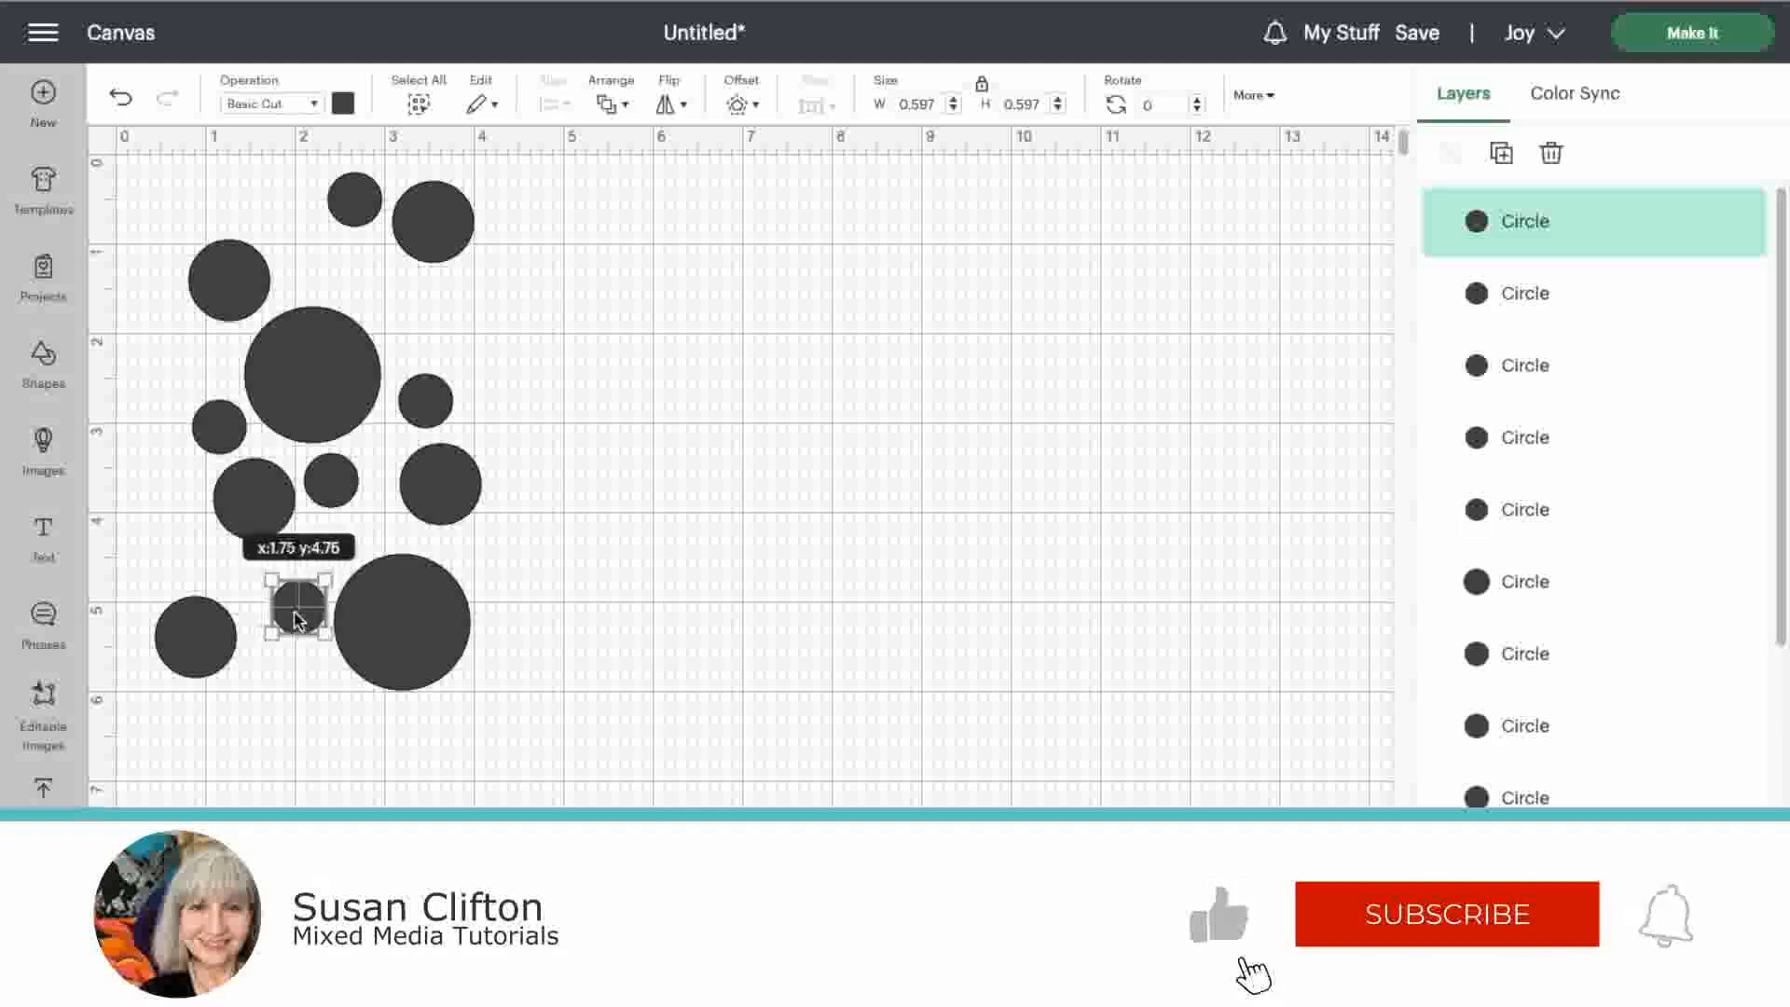
{"action": "key", "text": "ctrl+d"}
{"action": "left_click_drag", "start_coordinate": [749, 760], "coordinate": [189, 206]}
{"action": "key", "text": "ctrl+z"}
{"action": "left_click_drag", "start_coordinate": [217, 179], "coordinate": [200, 197]}
{"action": "key", "text": "ctrl+d"}
{"action": "left_click_drag", "start_coordinate": [758, 789], "coordinate": [326, 560]}
Paste more 0.4 in circles into the gaps around the original large circle and above the lower-left 0.9 in circle.
{"action": "left_click", "coordinate": [691, 561]}
{"action": "key", "text": "ctrl+v"}
{"action": "left_click_drag", "start_coordinate": [845, 885], "coordinate": [294, 277]}
{"action": "key", "text": "ctrl+v"}
{"action": "key", "text": "ctrl+v"}
{"action": "left_click", "coordinate": [681, 353]}
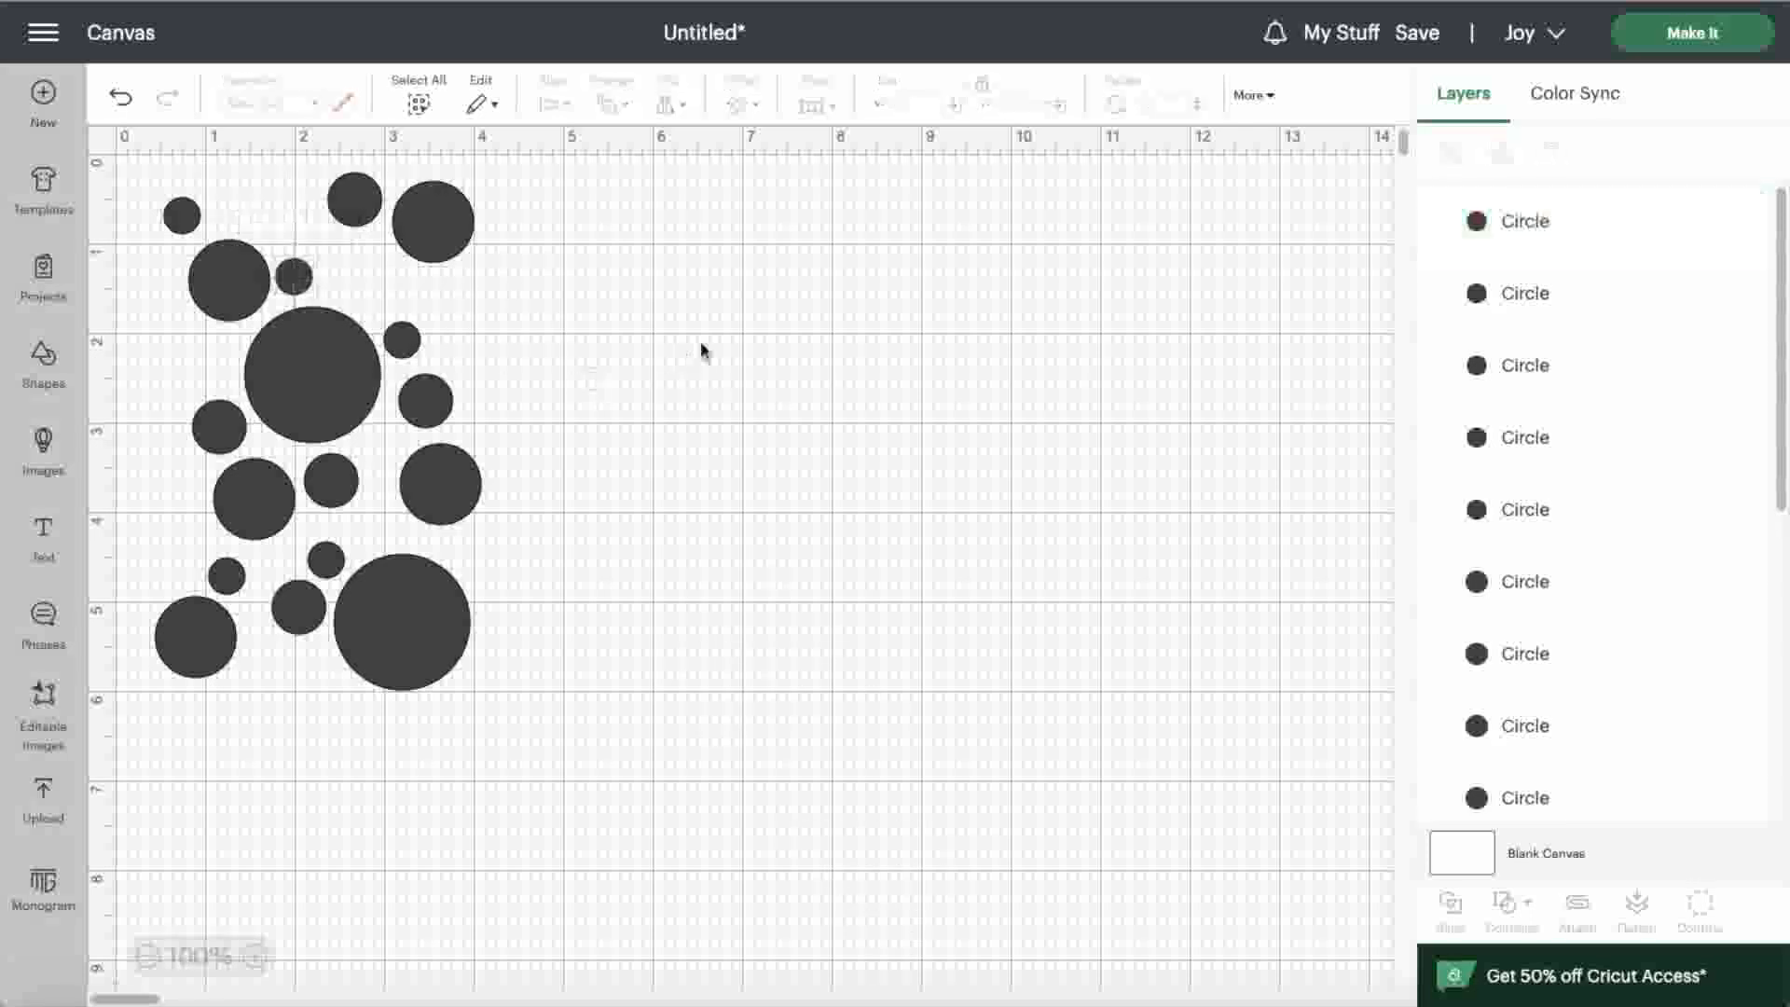
{"action": "key", "text": "ctrl+v"}
{"action": "left_click", "coordinate": [909, 933]}
{"action": "left_click_drag", "start_coordinate": [938, 974], "coordinate": [380, 257]}
Copy the 0.9 in circle at the upper right and place the copy to the left of the original large circle.
{"action": "left_click", "coordinate": [456, 235]}
{"action": "key", "text": "ctrl+c"}
{"action": "key", "text": "ctrl+v"}
{"action": "left_click_drag", "start_coordinate": [252, 285], "coordinate": [177, 360]}
Copy the 0.6 in circle right of the large circle and place copies along the left edge, right edge and top of the arrangement.
{"action": "left_click", "coordinate": [426, 401]}
{"action": "key", "text": "ctrl+c"}
{"action": "key", "text": "ctrl+v"}
{"action": "left_click_drag", "start_coordinate": [280, 322], "coordinate": [174, 473]}
{"action": "key", "text": "ctrl+v"}
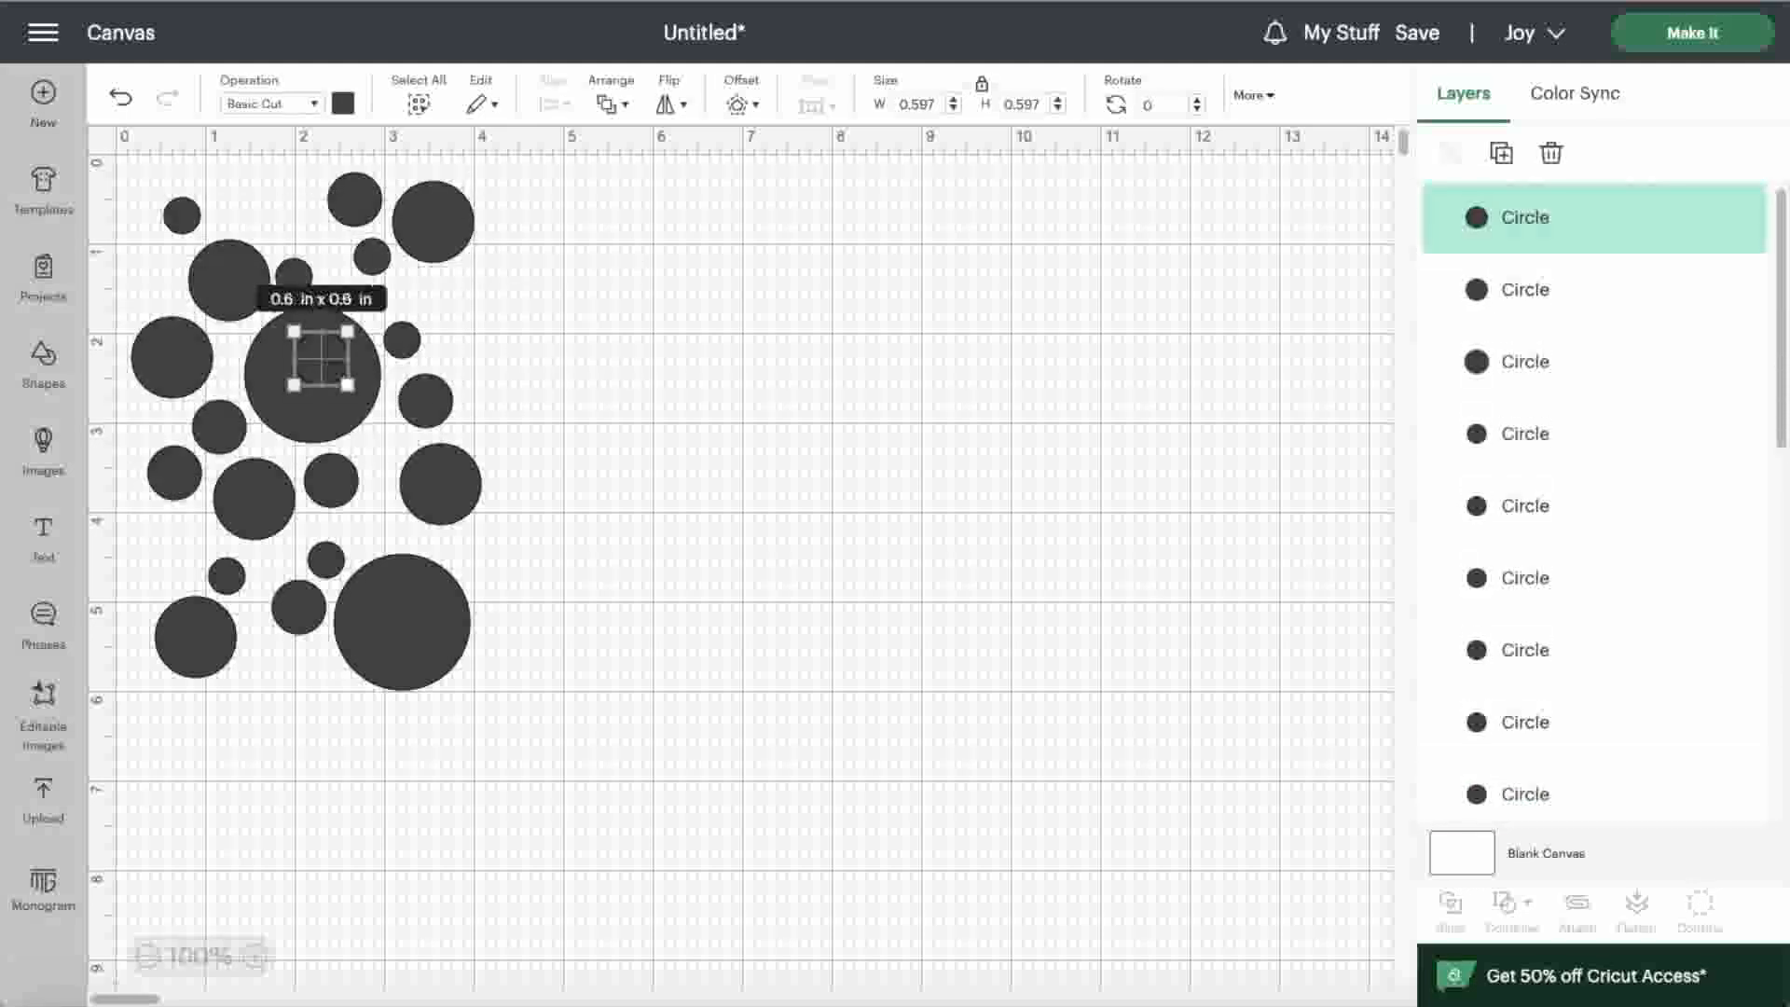
{"action": "left_click_drag", "start_coordinate": [329, 369], "coordinate": [472, 311]}
{"action": "key", "text": "ctrl+v"}
{"action": "left_click_drag", "start_coordinate": [379, 395], "coordinate": [282, 189]}
{"action": "left_click", "coordinate": [783, 383]}
Copy the 0.4 in circle above the lower-left 0.9 in circle and place copies in the gaps along the left and right sides.
{"action": "left_click", "coordinate": [226, 576]}
{"action": "key", "text": "ctrl+c"}
{"action": "key", "text": "ctrl+v"}
{"action": "left_click_drag", "start_coordinate": [405, 445], "coordinate": [189, 540]}
{"action": "key", "text": "ctrl+v"}
{"action": "key", "text": "ctrl+v"}
{"action": "left_click_drag", "start_coordinate": [492, 537], "coordinate": [184, 581]}
{"action": "key", "text": "ctrl+v"}
{"action": "left_click_drag", "start_coordinate": [534, 581], "coordinate": [447, 358]}
{"action": "key", "text": "ctrl+v"}
{"action": "left_click_drag", "start_coordinate": [568, 608], "coordinate": [163, 294]}
Nudge two circles near the top of the arrangement and place another copy above and right of the original large circle.
{"action": "left_click", "coordinate": [404, 300]}
{"action": "left_click_drag", "start_coordinate": [272, 194], "coordinate": [256, 202]}
{"action": "left_click_drag", "start_coordinate": [378, 261], "coordinate": [343, 255]}
{"action": "key", "text": "ctrl+v"}
{"action": "left_click_drag", "start_coordinate": [675, 716], "coordinate": [397, 292]}
{"action": "left_click", "coordinate": [656, 333]}
Paste another 0.4 in circle into the upper-left corner of the arrangement and nudge the two small circles there into place.
{"action": "key", "text": "ctrl+v"}
{"action": "left_click_drag", "start_coordinate": [675, 716], "coordinate": [173, 227]}
{"action": "left_click_drag", "start_coordinate": [204, 185], "coordinate": [198, 196]}
{"action": "left_click_drag", "start_coordinate": [174, 227], "coordinate": [156, 231]}
{"action": "left_click", "coordinate": [615, 264]}
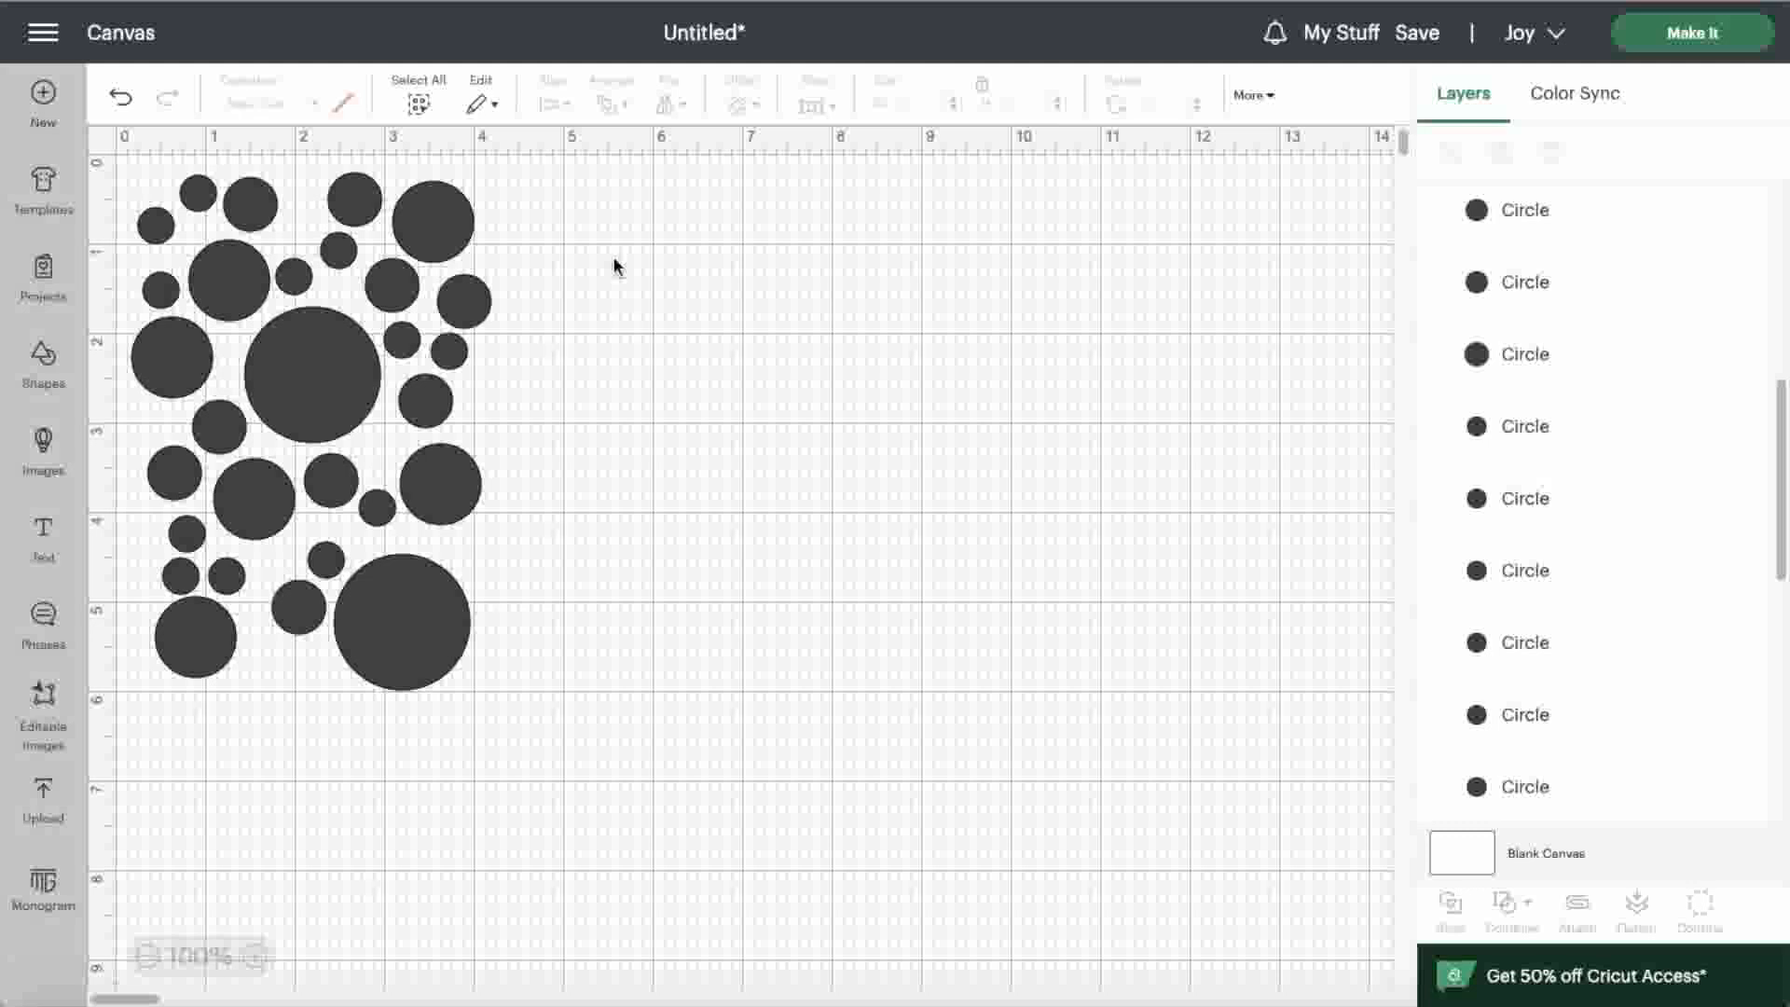
Paste one more 0.4 in circle into the bottom gap between the 0.9 in and 1.51 in circles.
{"action": "key", "text": "ctrl+v"}
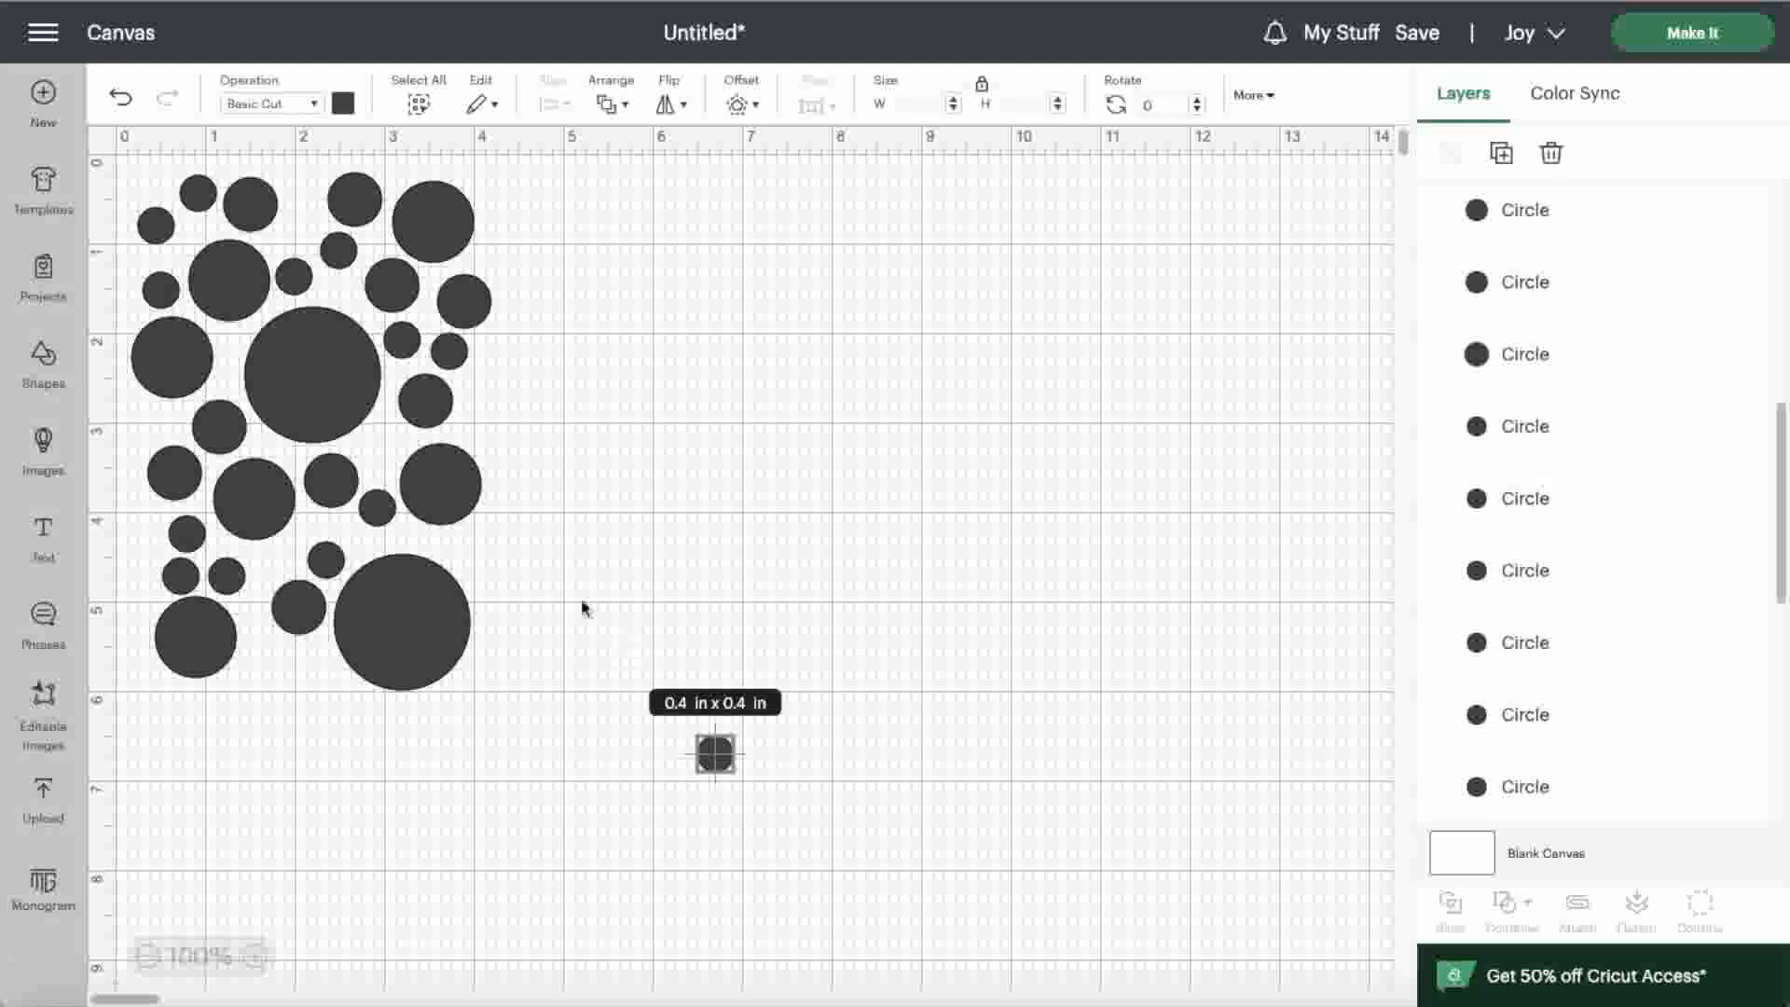
{"action": "left_click_drag", "start_coordinate": [716, 758], "coordinate": [267, 673]}
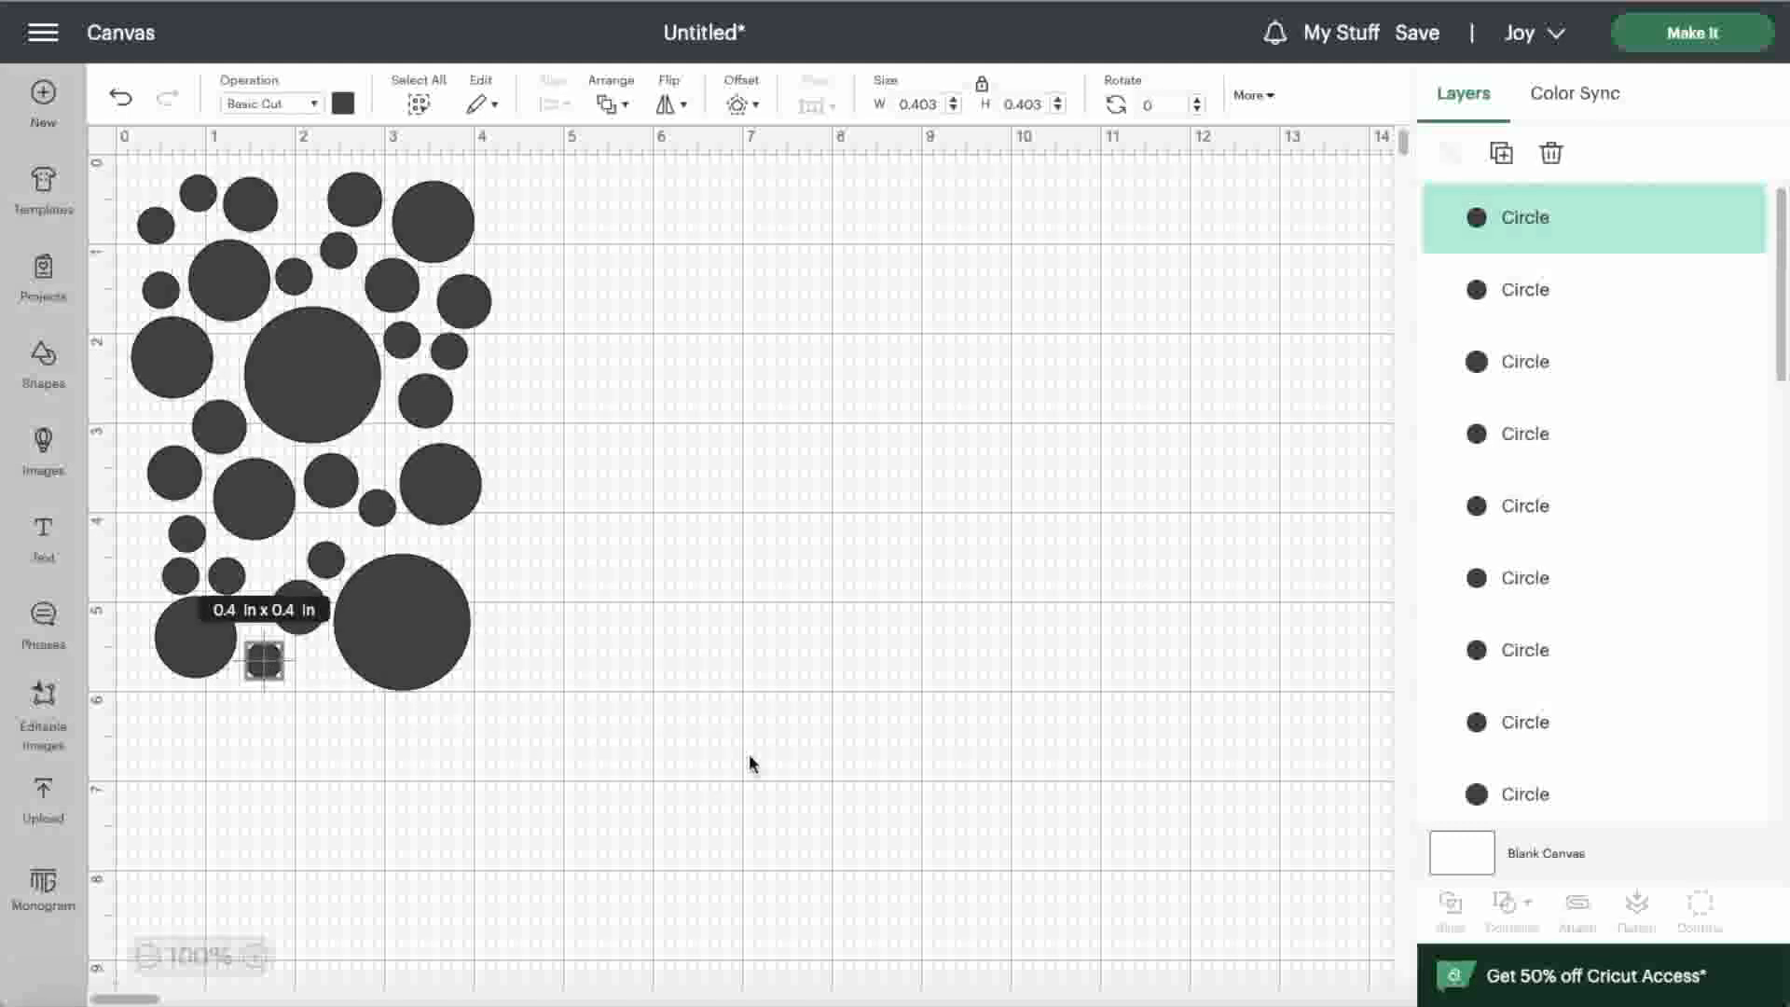
{"action": "left_click", "coordinate": [747, 754]}
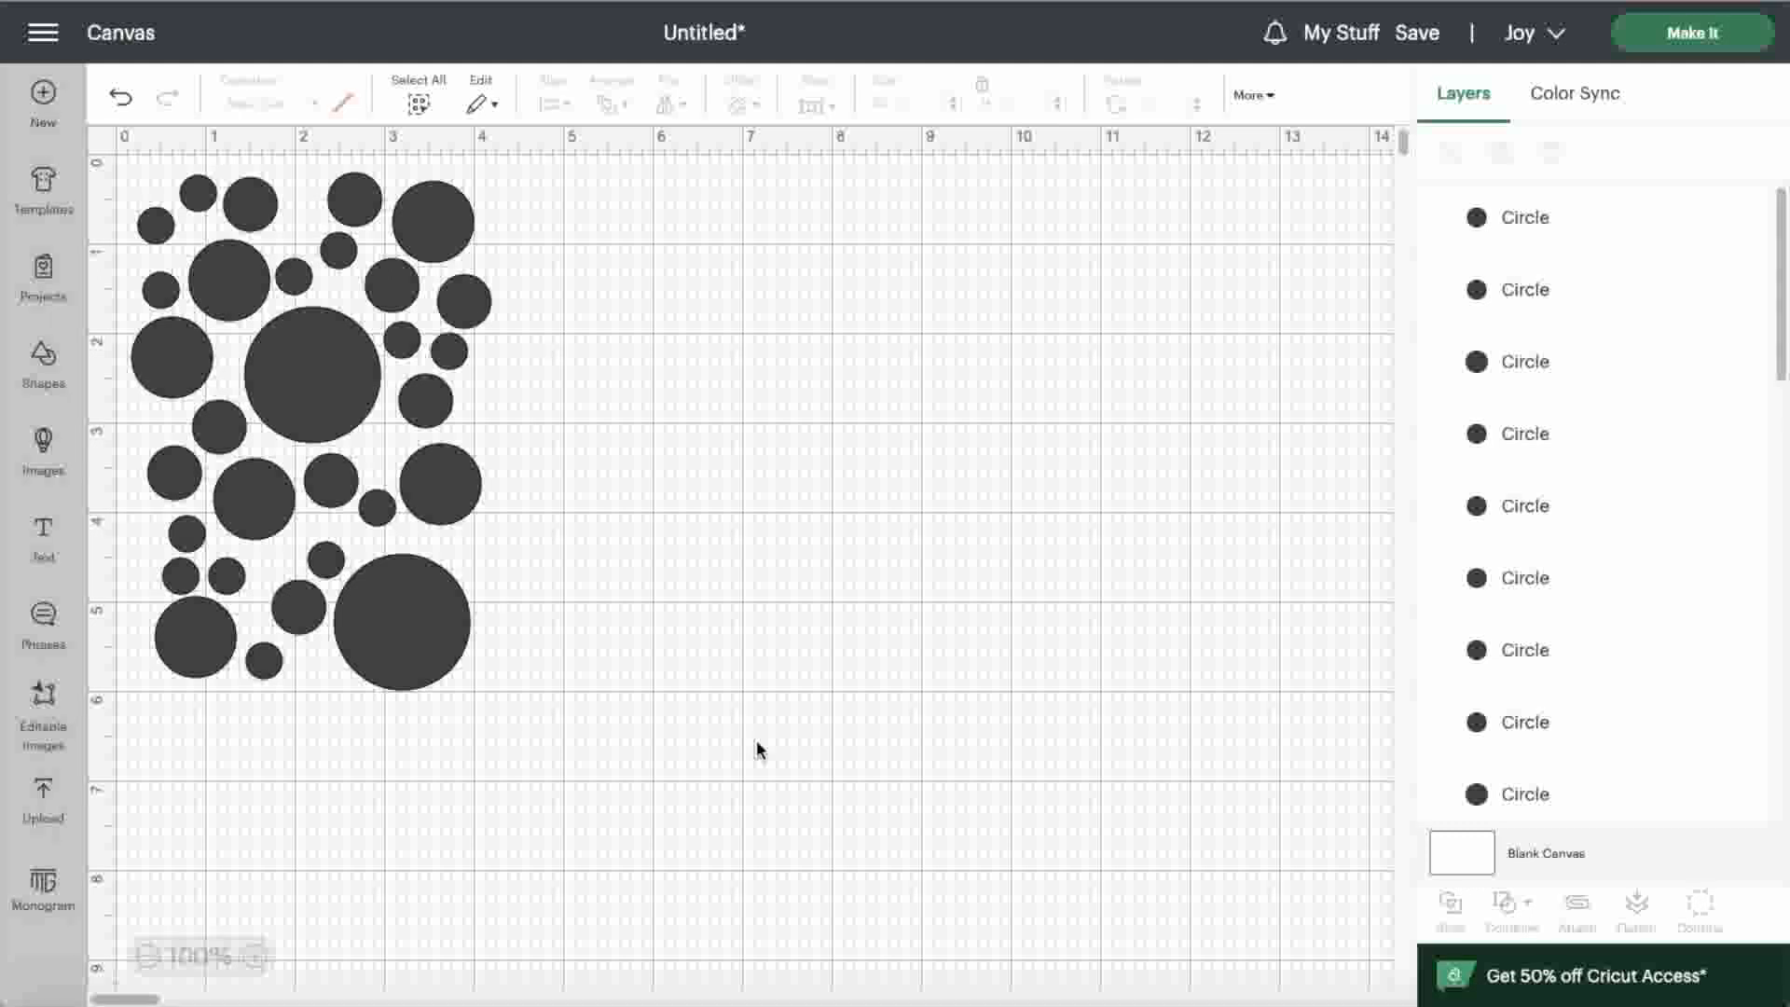
Select all the circles and unite them into one shape.
{"action": "left_click_drag", "start_coordinate": [122, 154], "coordinate": [528, 777]}
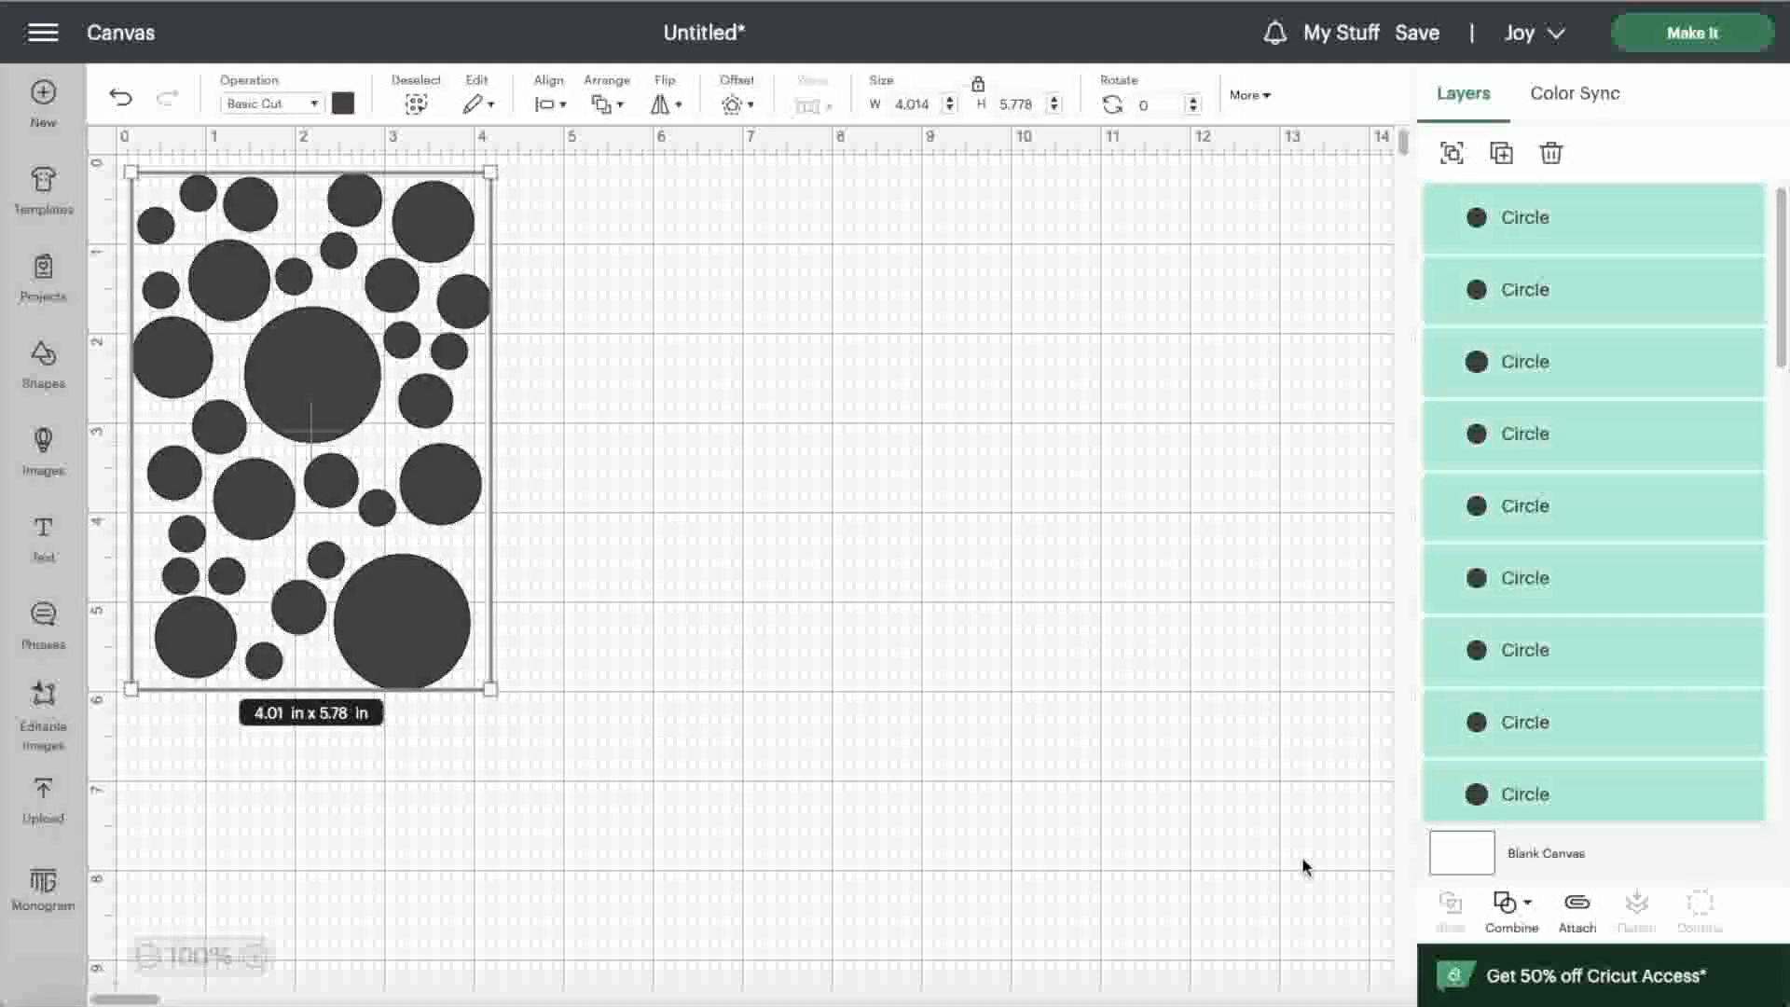
{"action": "left_click", "coordinate": [1508, 904]}
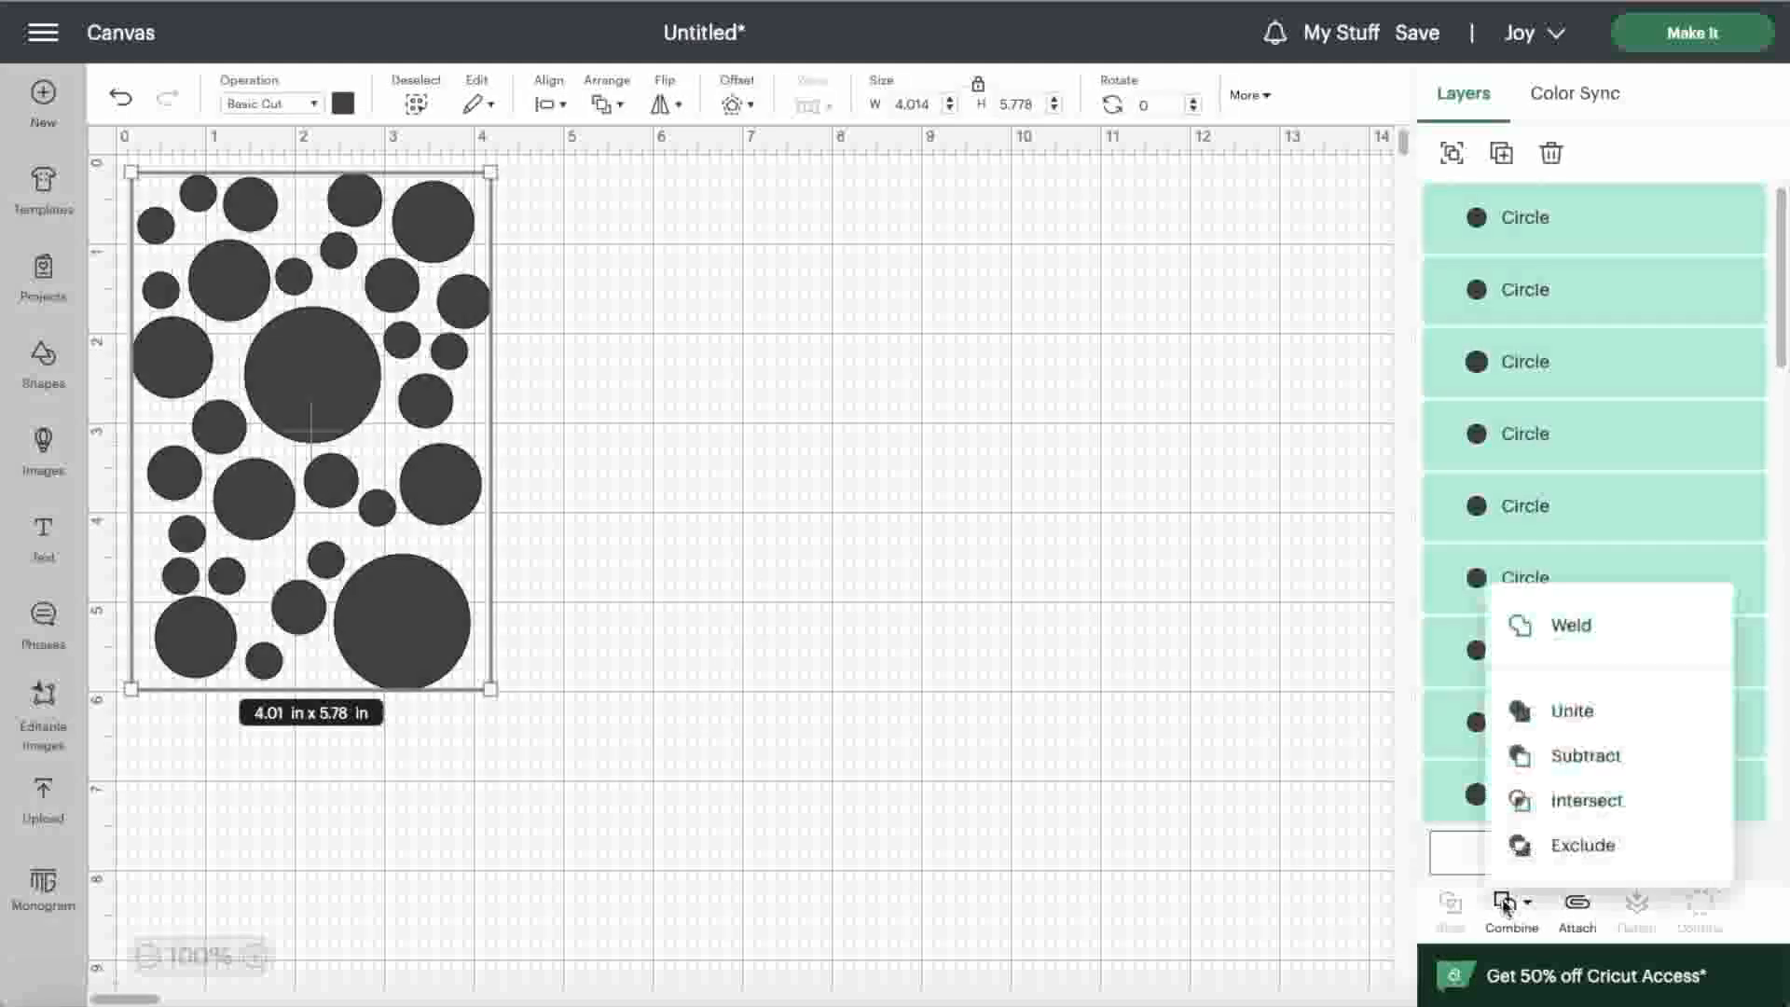
{"action": "left_click", "coordinate": [1562, 710]}
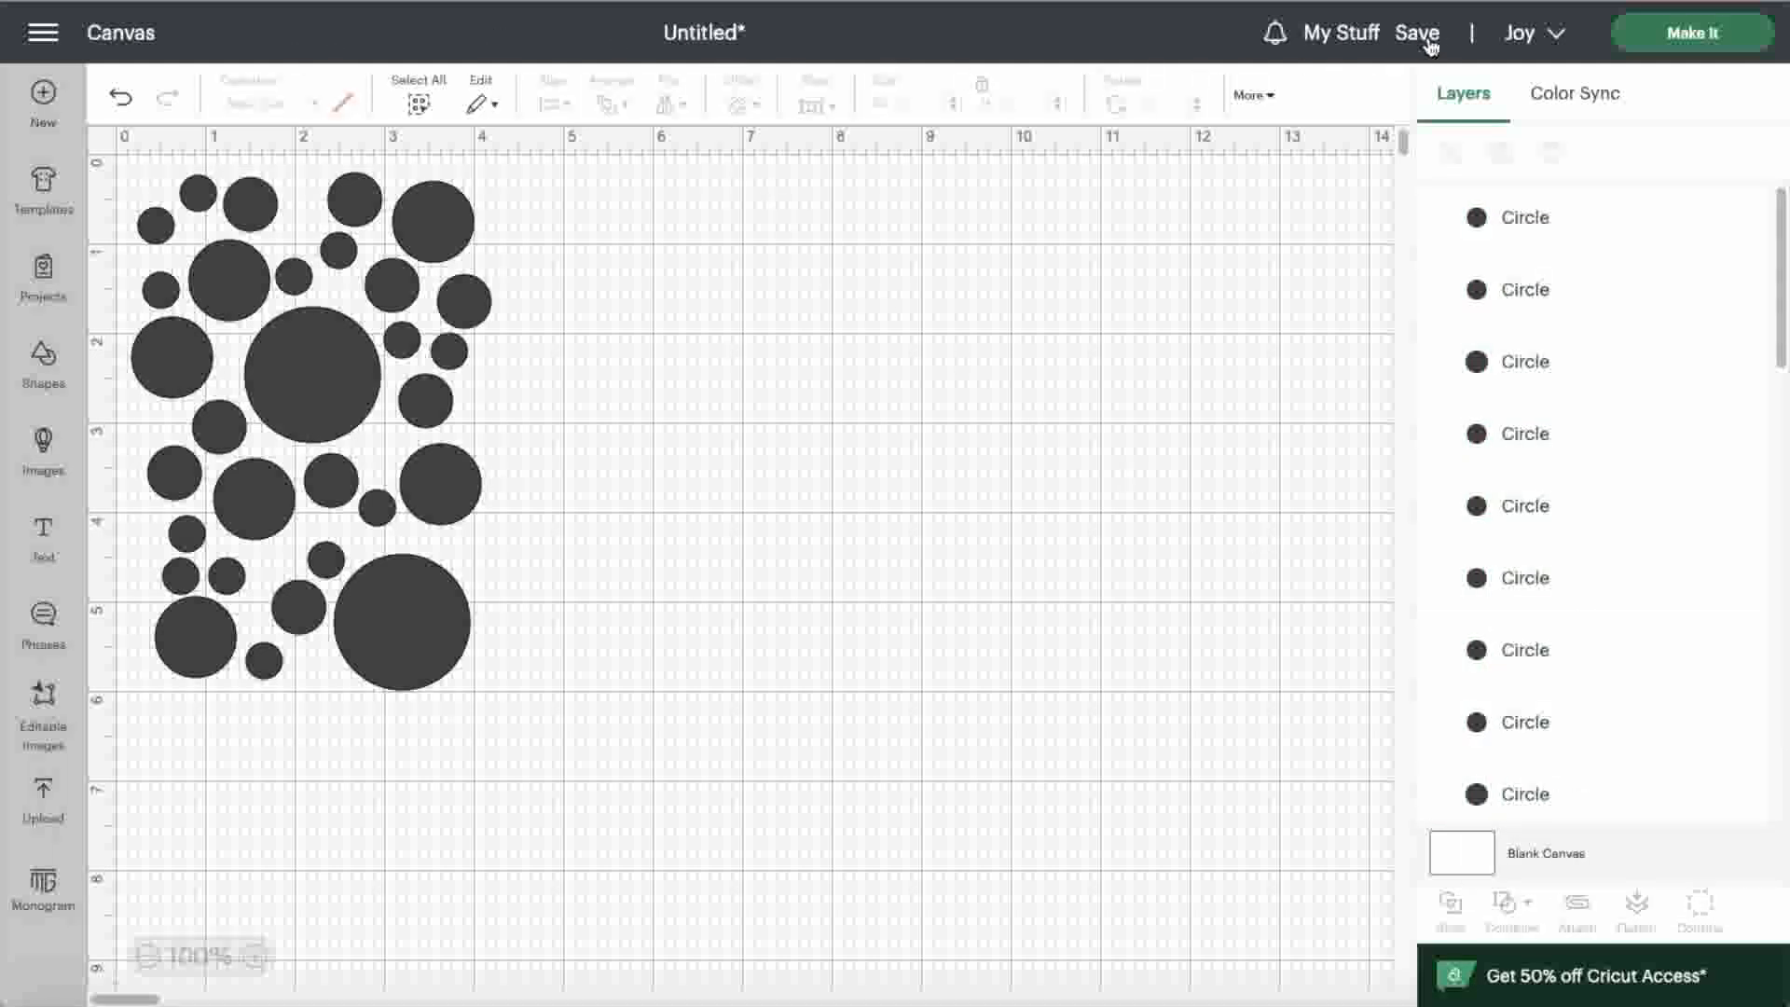
Save the project with the title "random dots" and add it to New Collection.
{"action": "key", "text": "ctrl+s"}
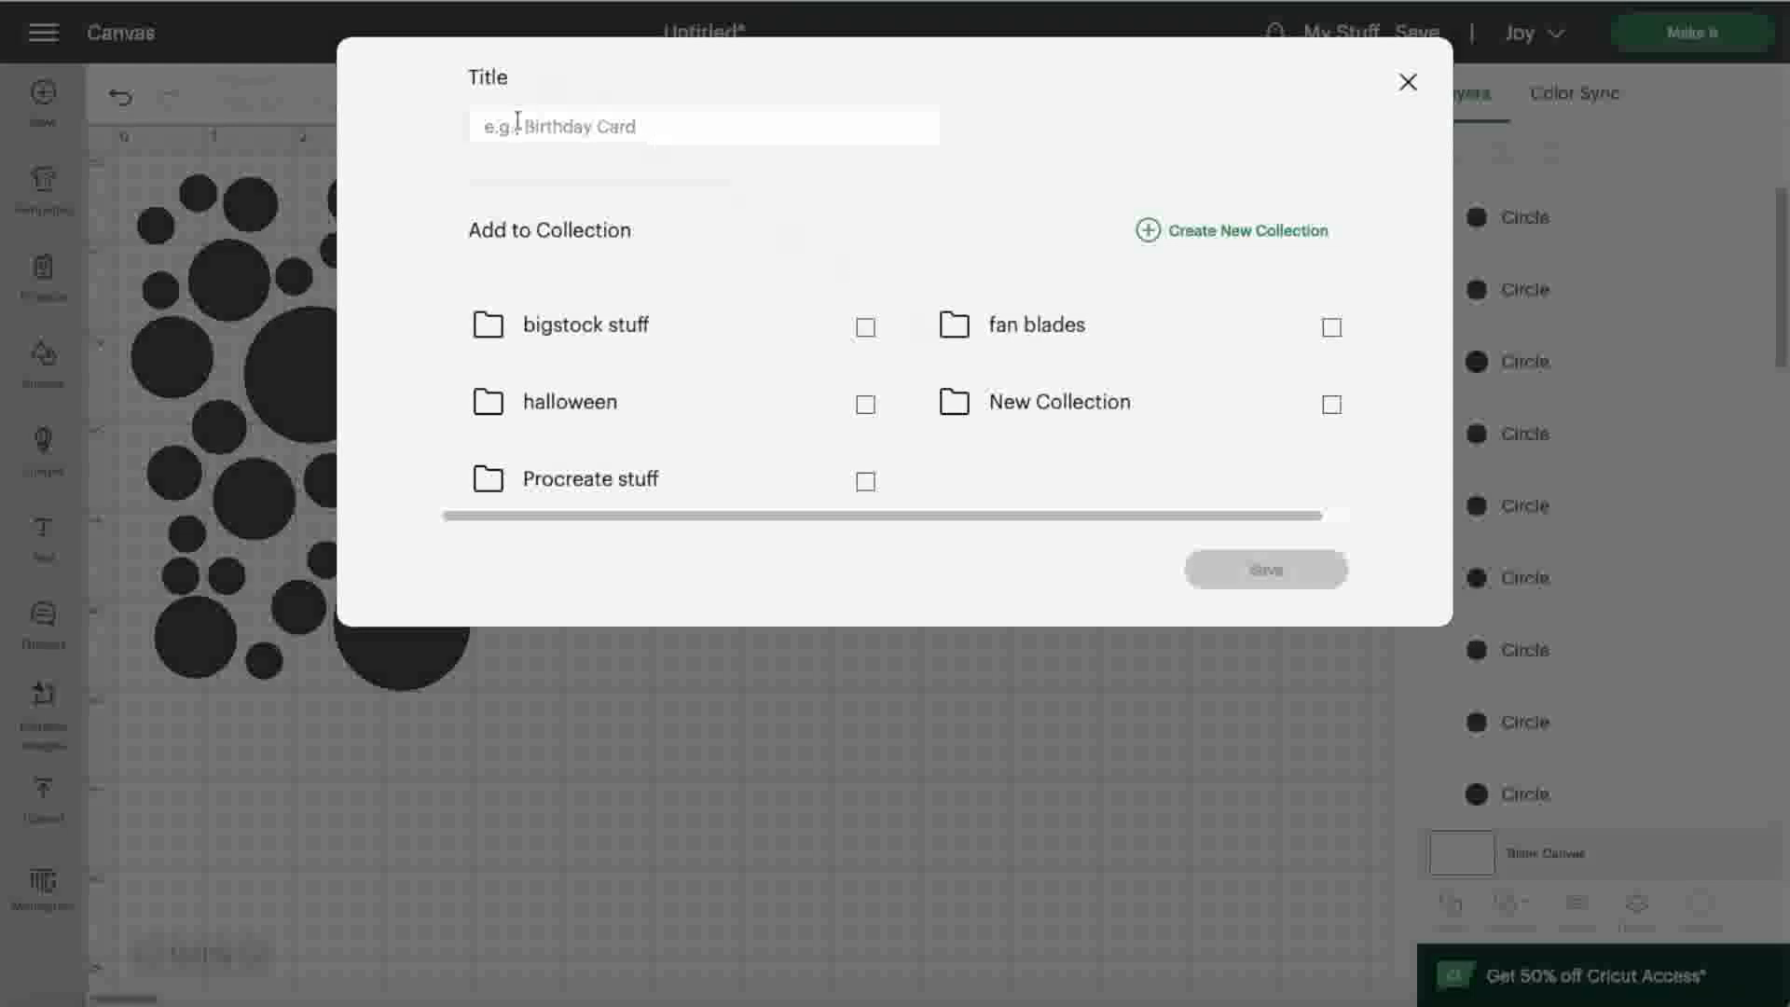
{"action": "left_click", "coordinate": [529, 127]}
{"action": "type", "text": "r"}
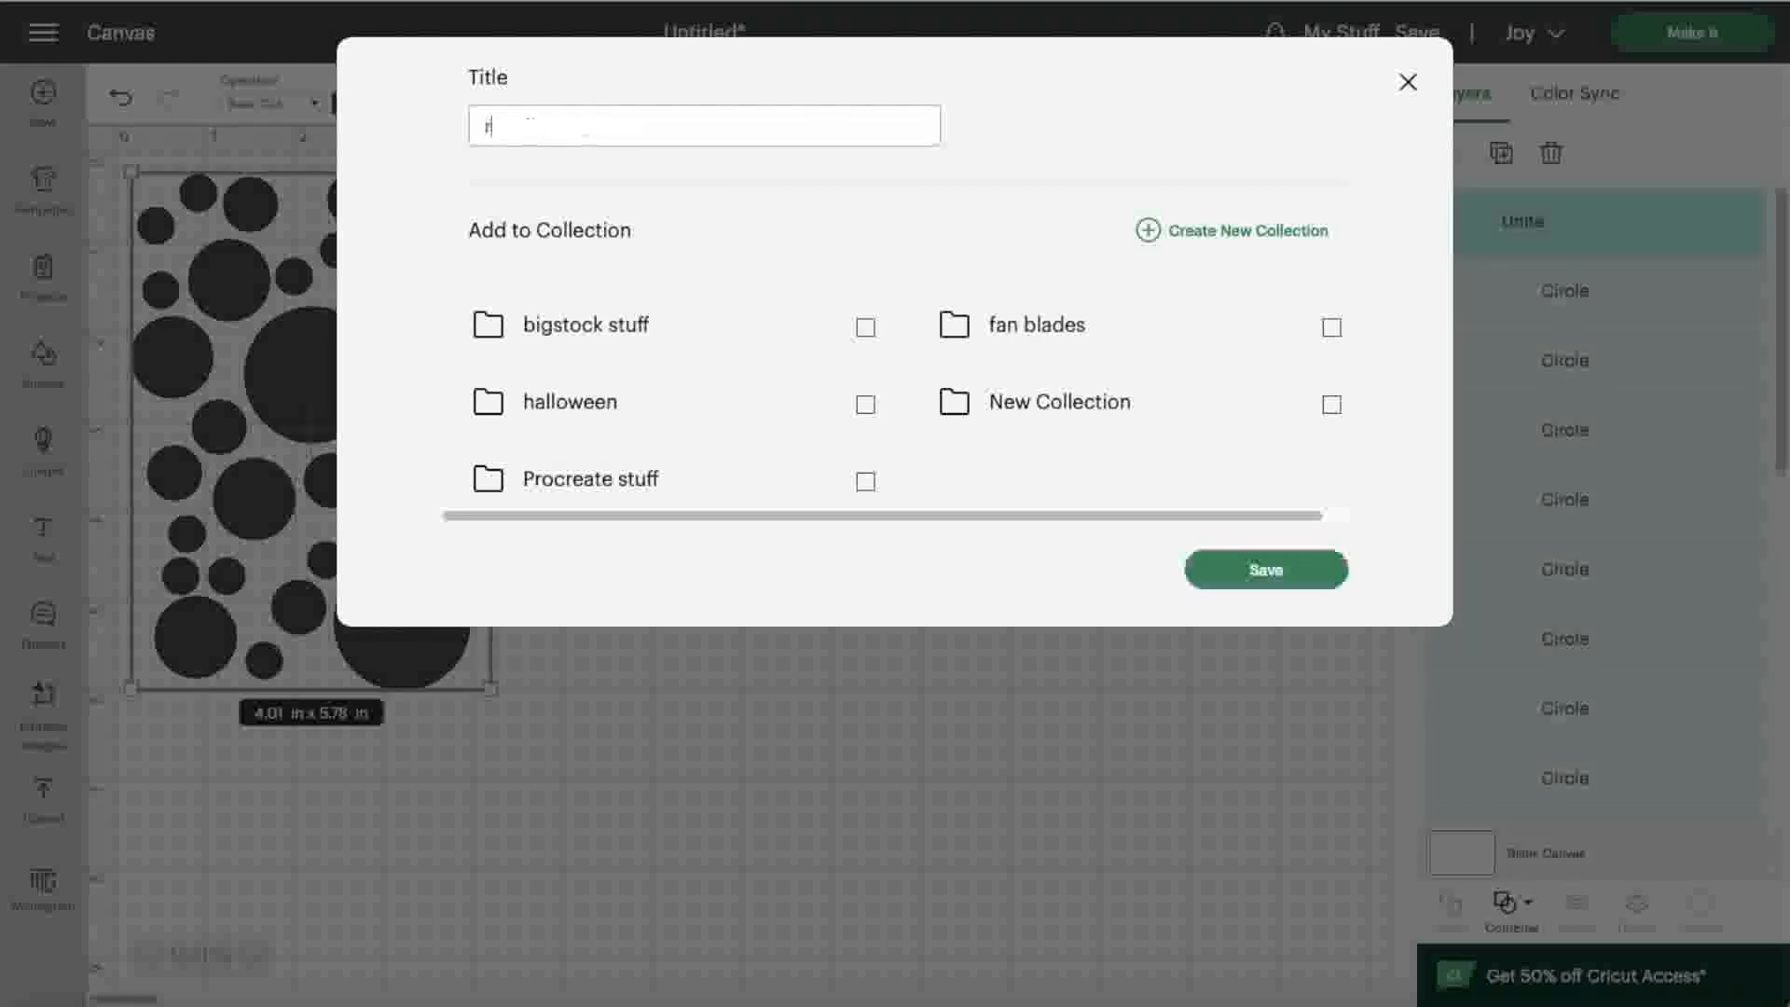
{"action": "type", "text": "andom dots"}
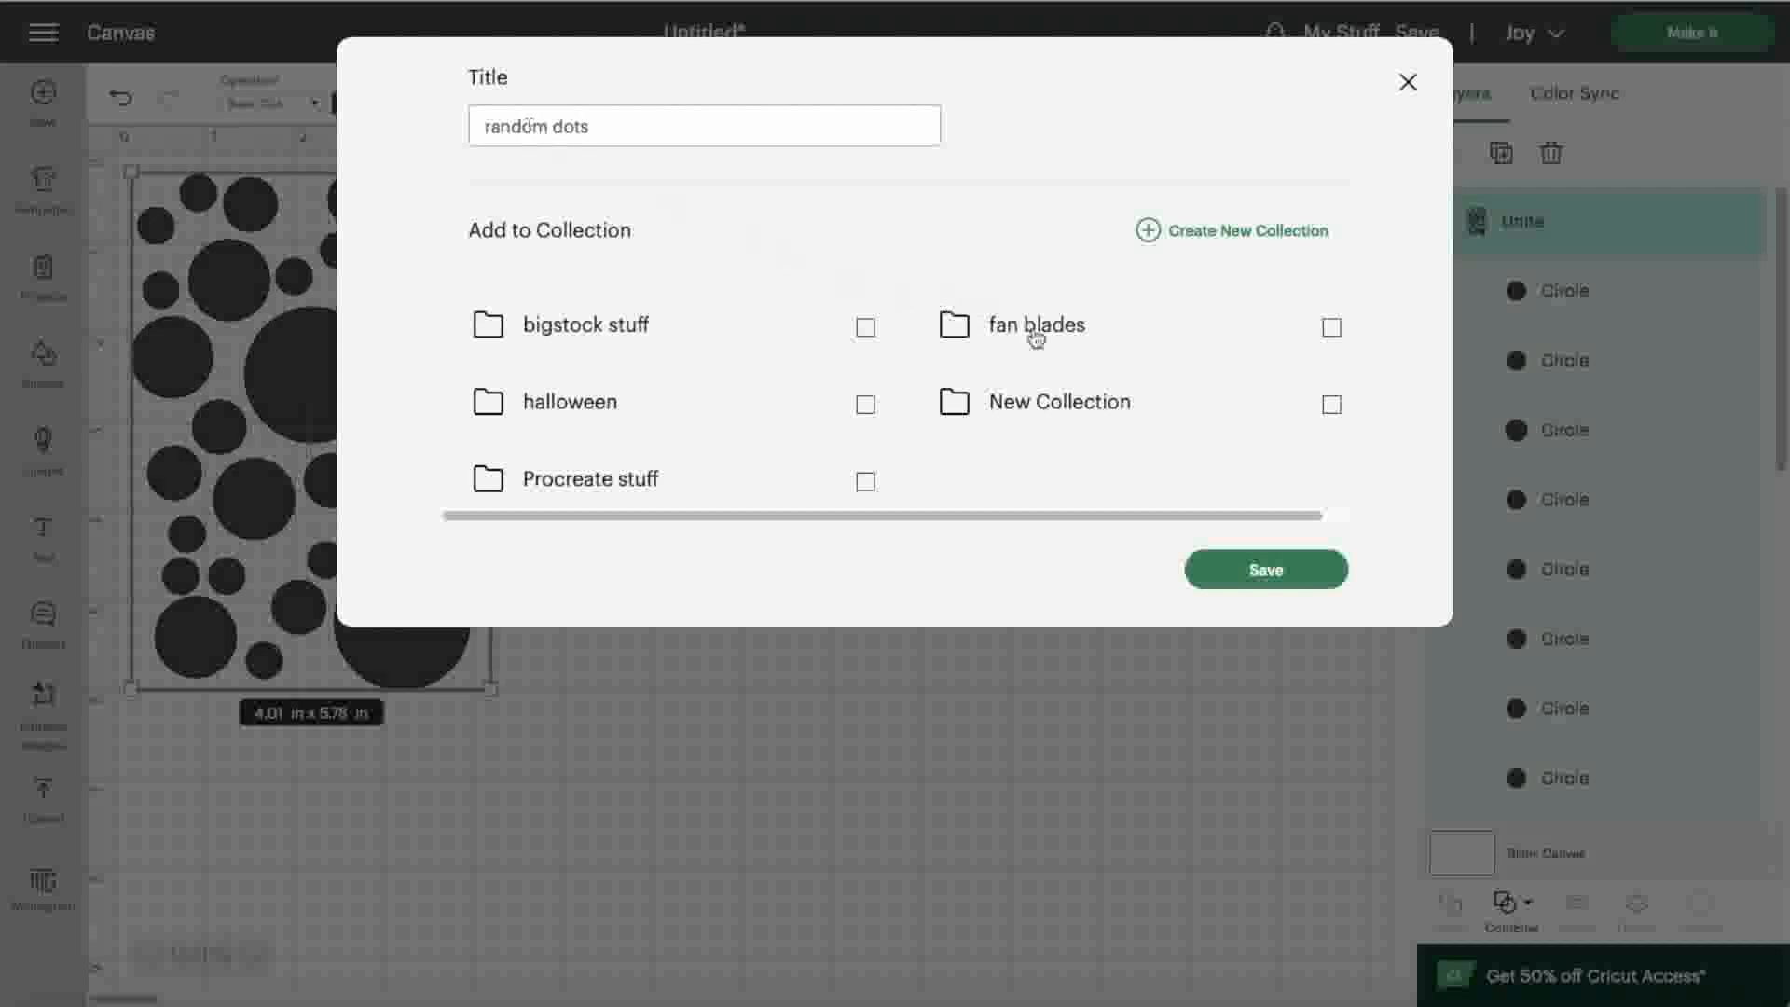
{"action": "left_click", "coordinate": [1331, 403]}
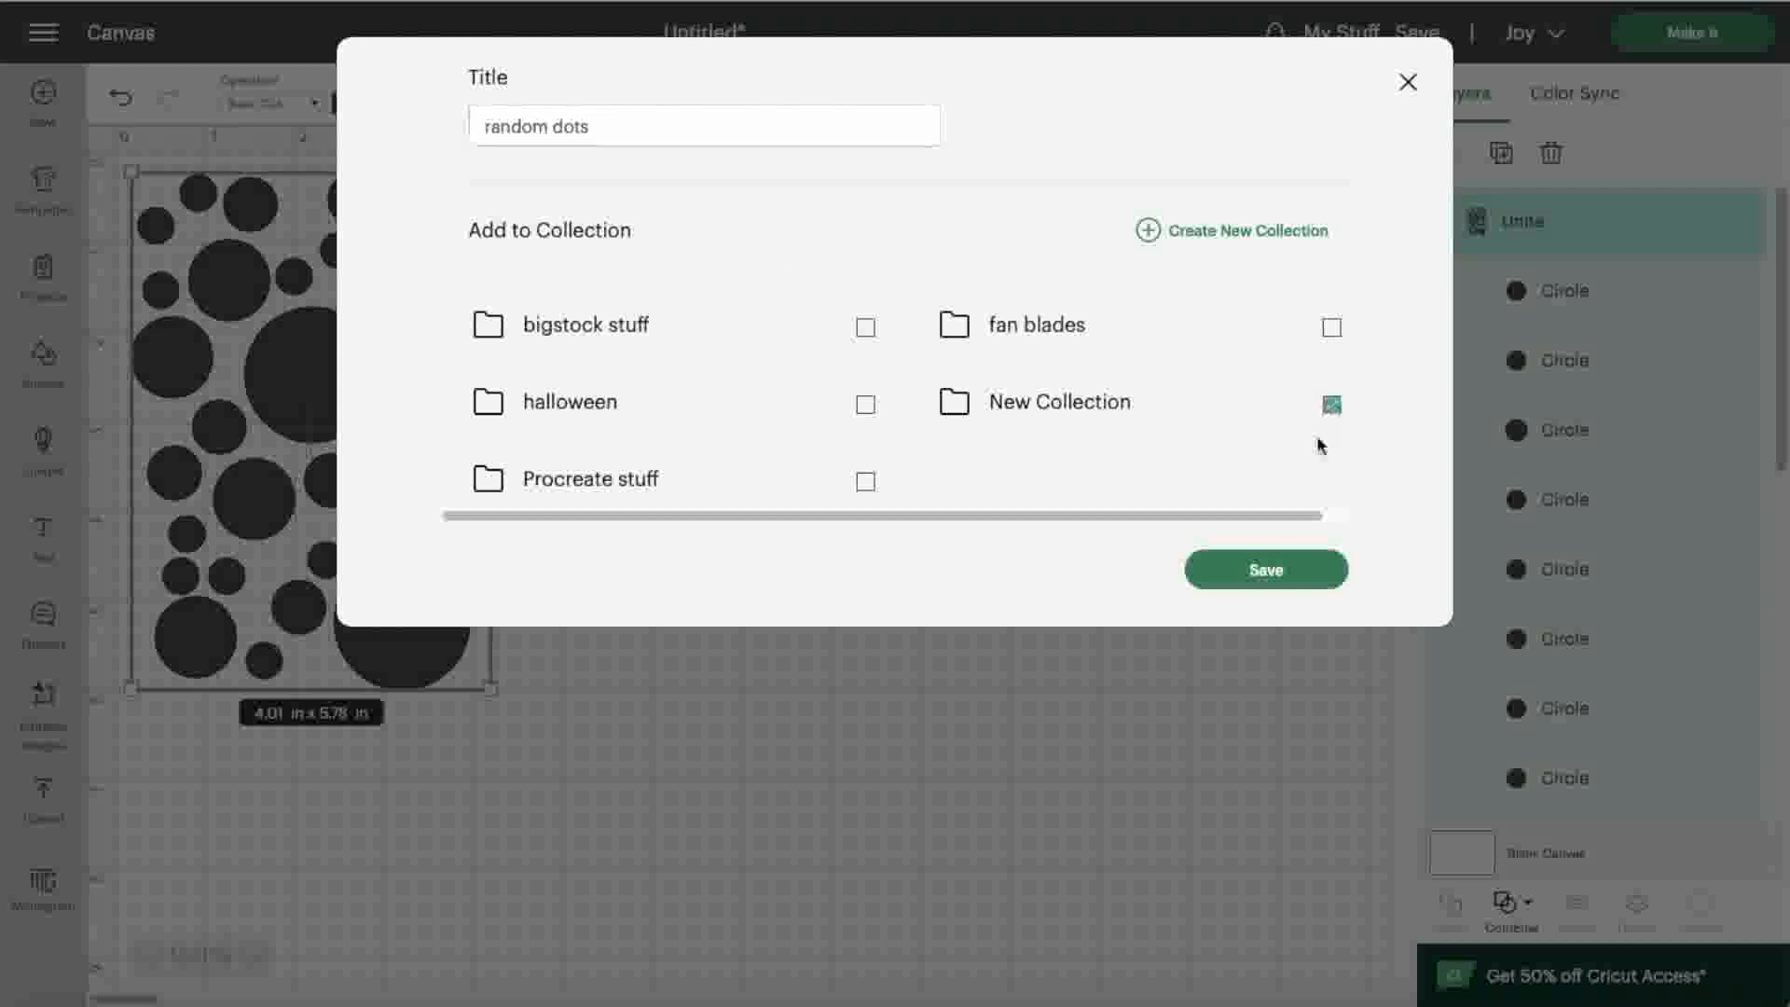
{"action": "left_click", "coordinate": [1260, 578]}
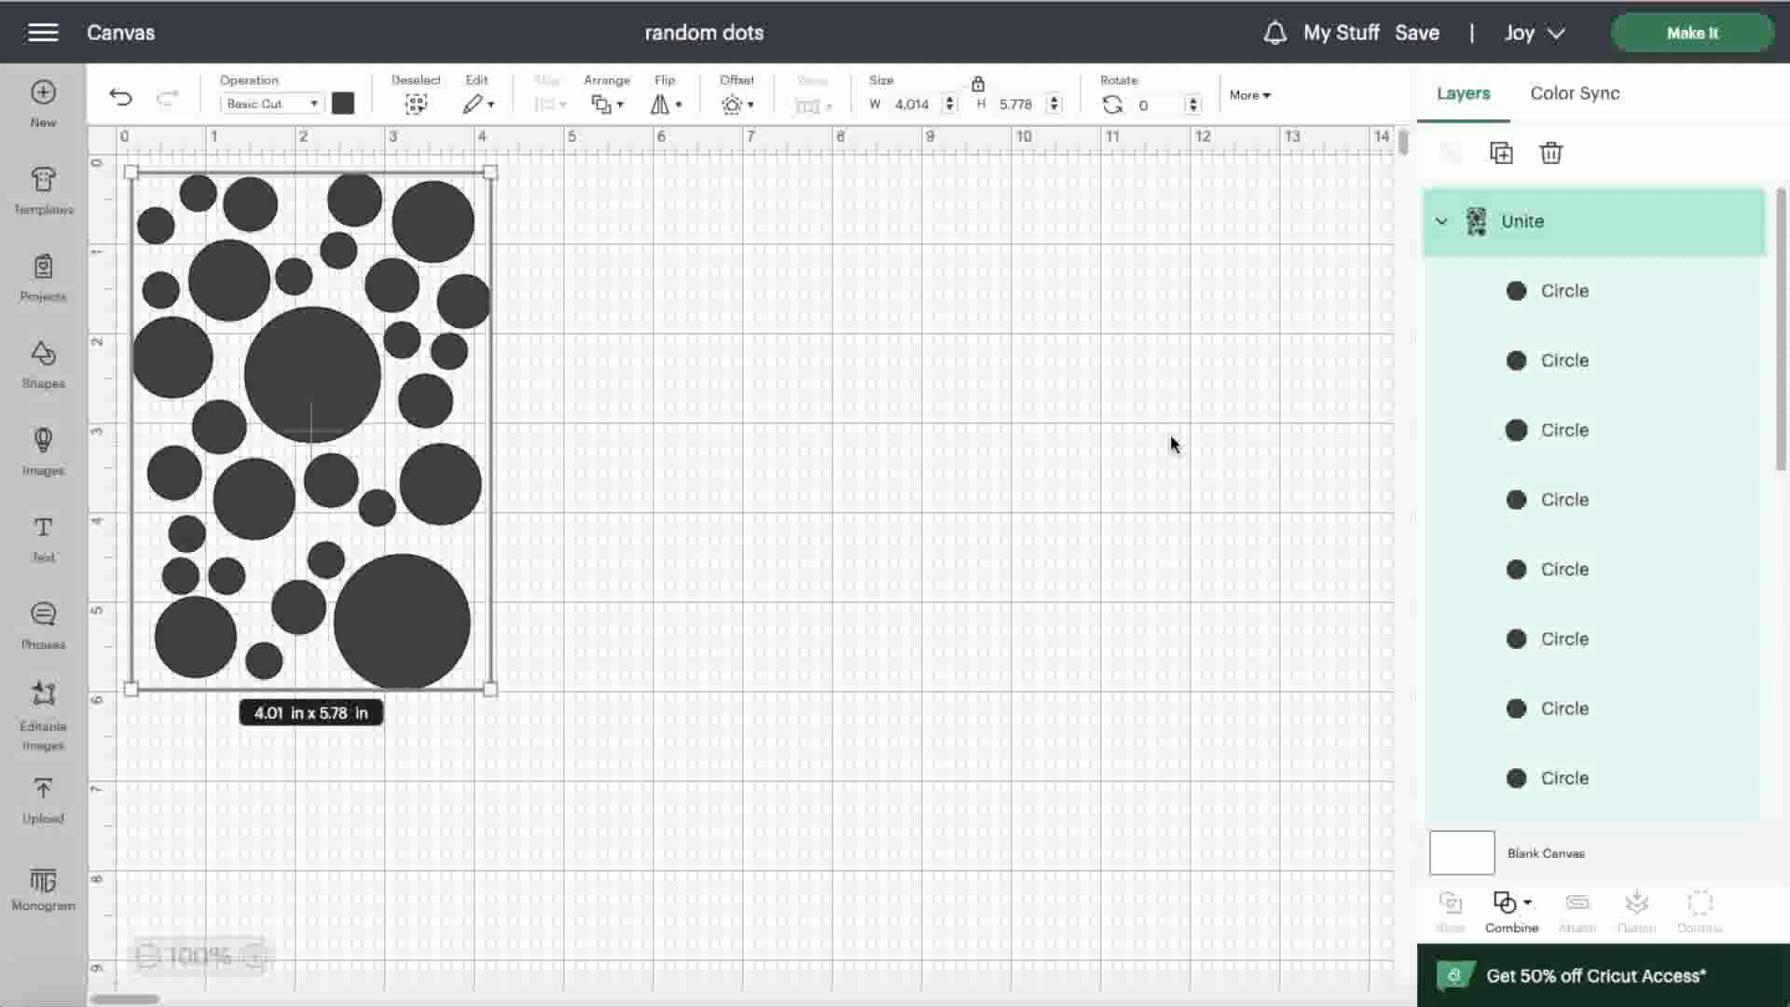
Prepare the dots for cutting On Mat at 4.5 in x 6.5 in, move the design inward on the mat, and continue.
{"action": "left_click", "coordinate": [1691, 33]}
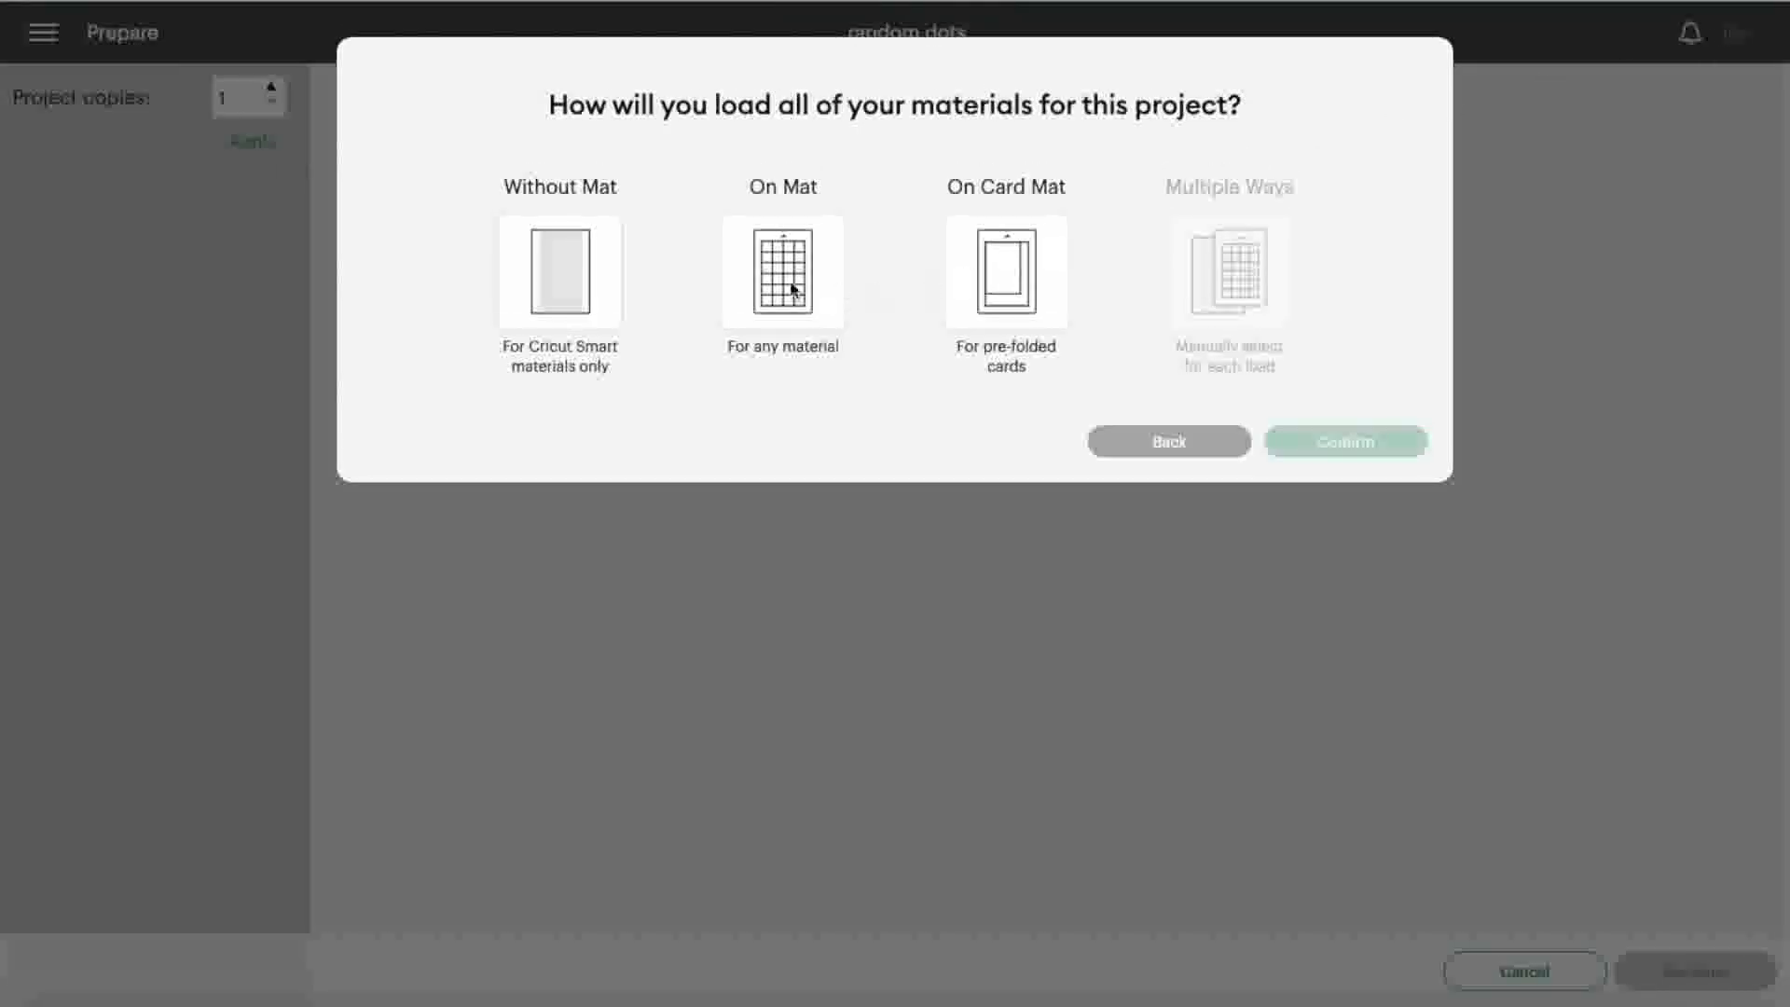
{"action": "left_click", "coordinate": [784, 278]}
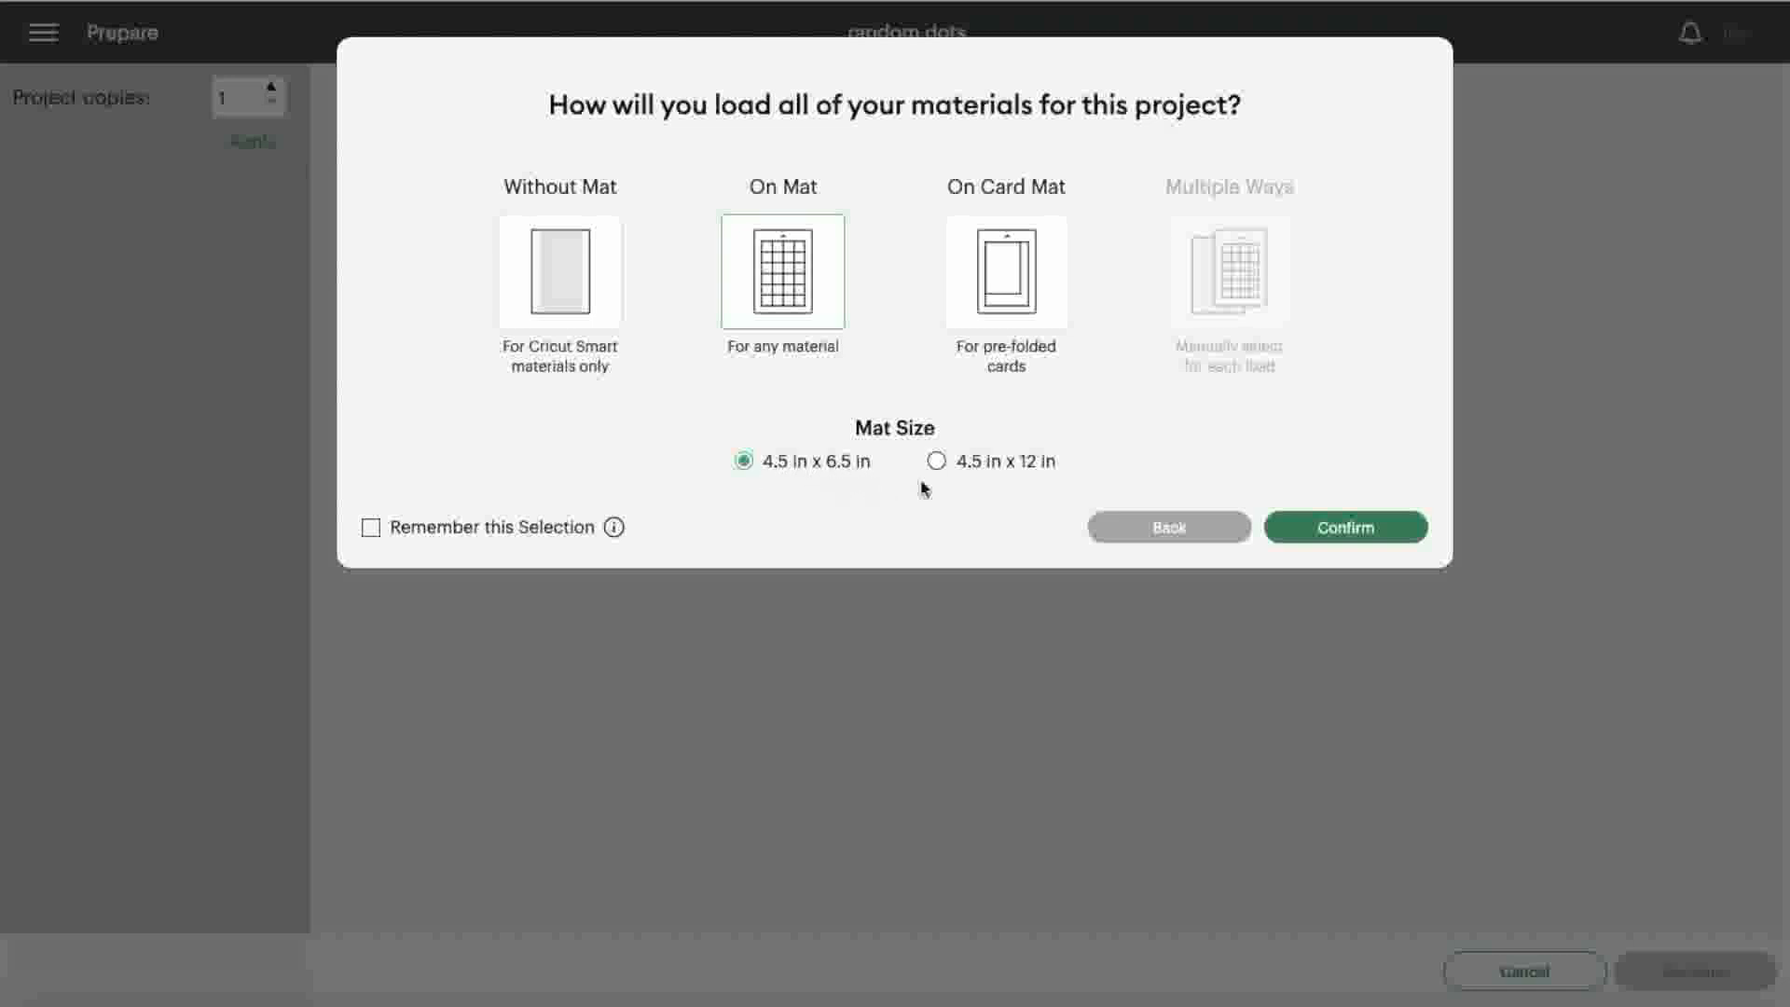
{"action": "left_click", "coordinate": [1330, 530]}
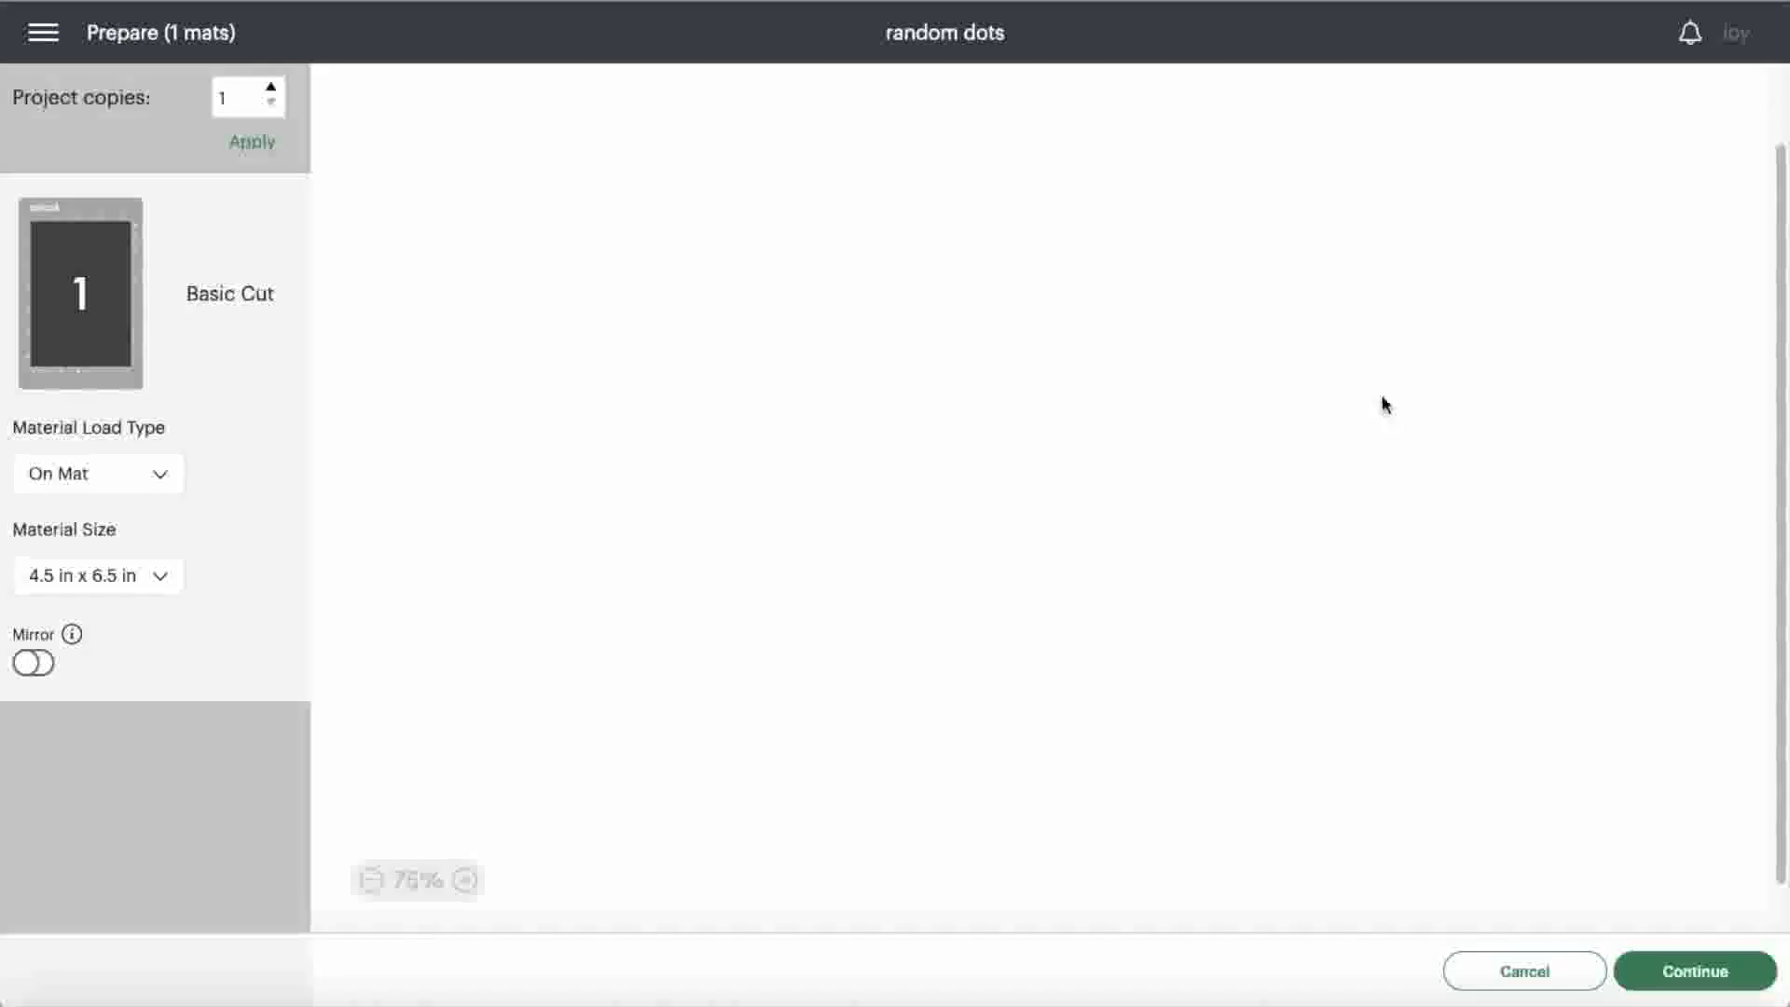
{"action": "left_click_drag", "start_coordinate": [1038, 368], "coordinate": [1046, 379]}
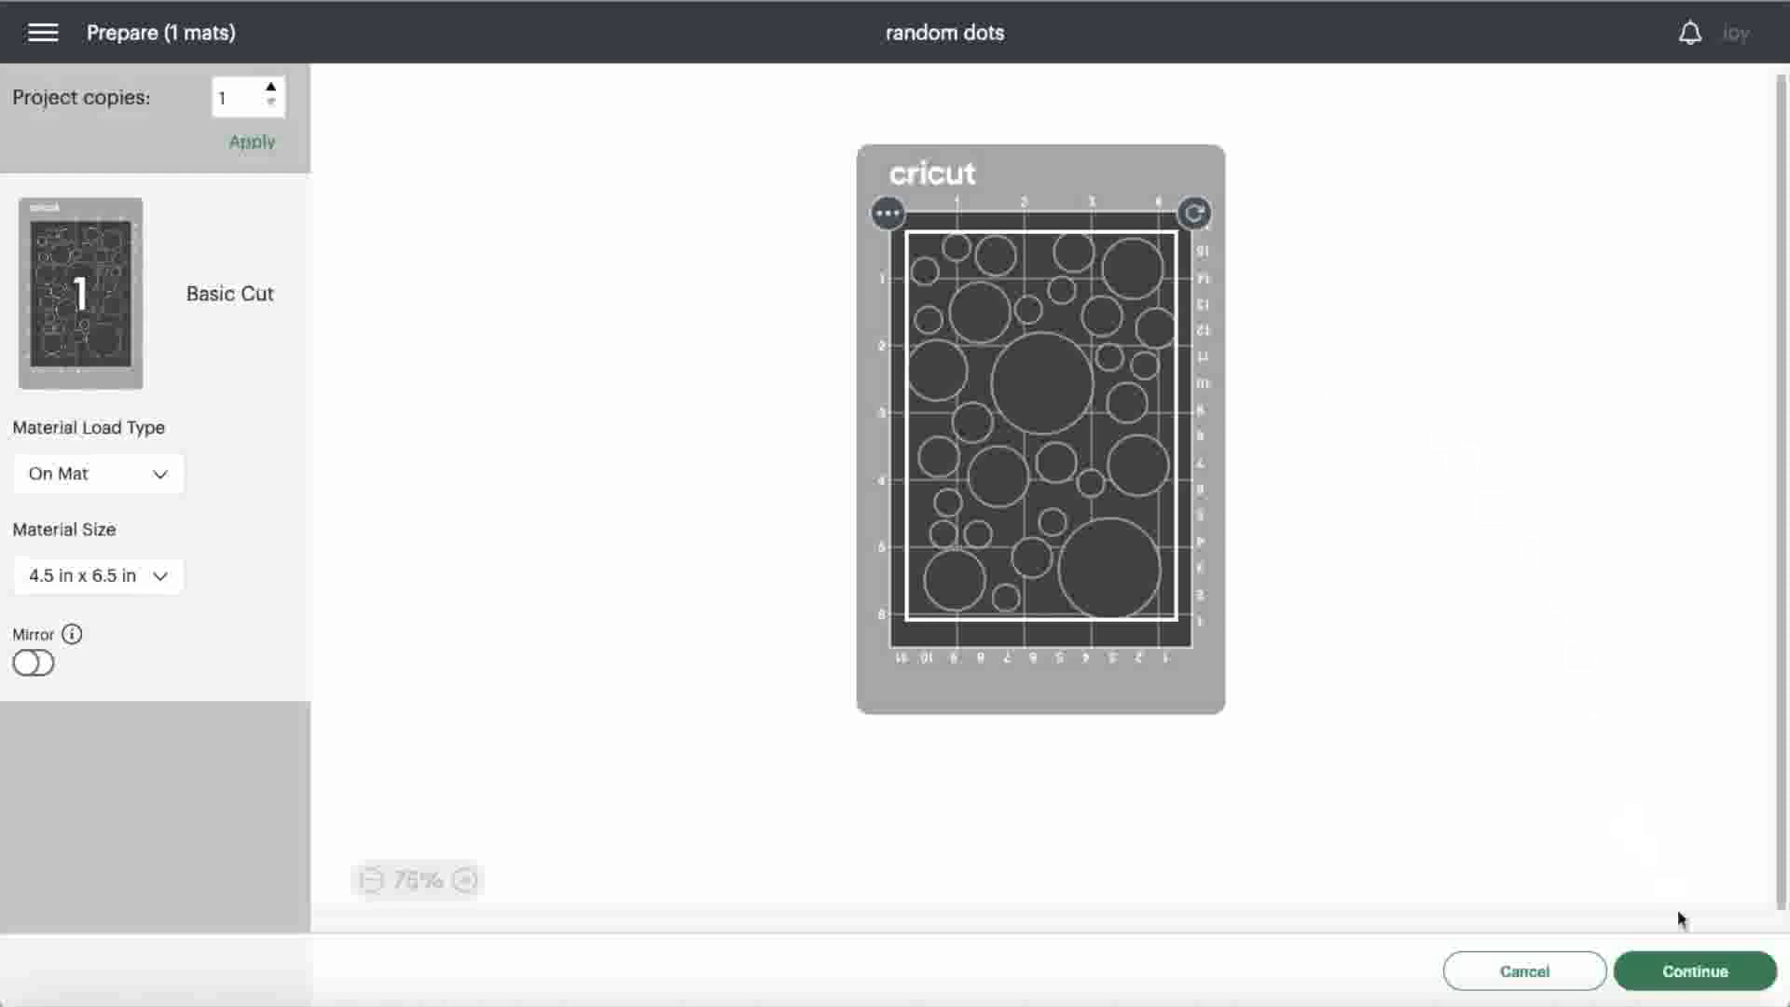
{"action": "left_click", "coordinate": [1708, 980]}
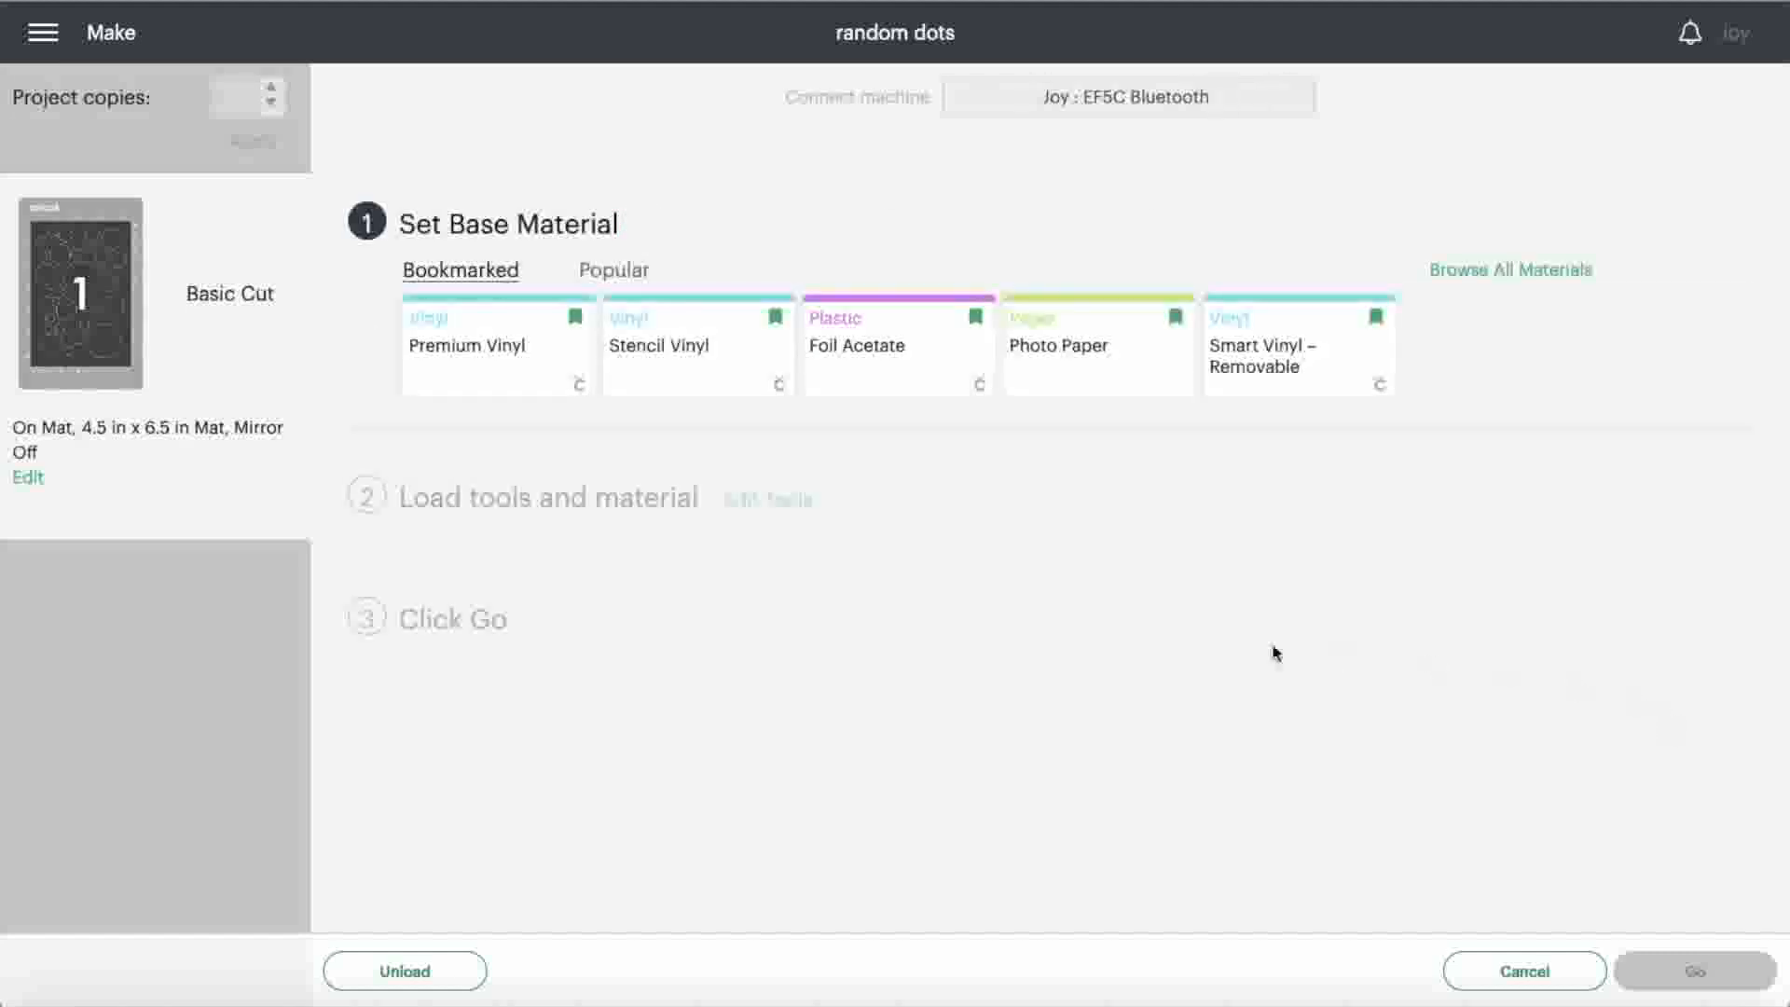
Set the base material for the random dots to Foil Acetate and the pressure to More.
{"action": "left_click", "coordinate": [876, 353]}
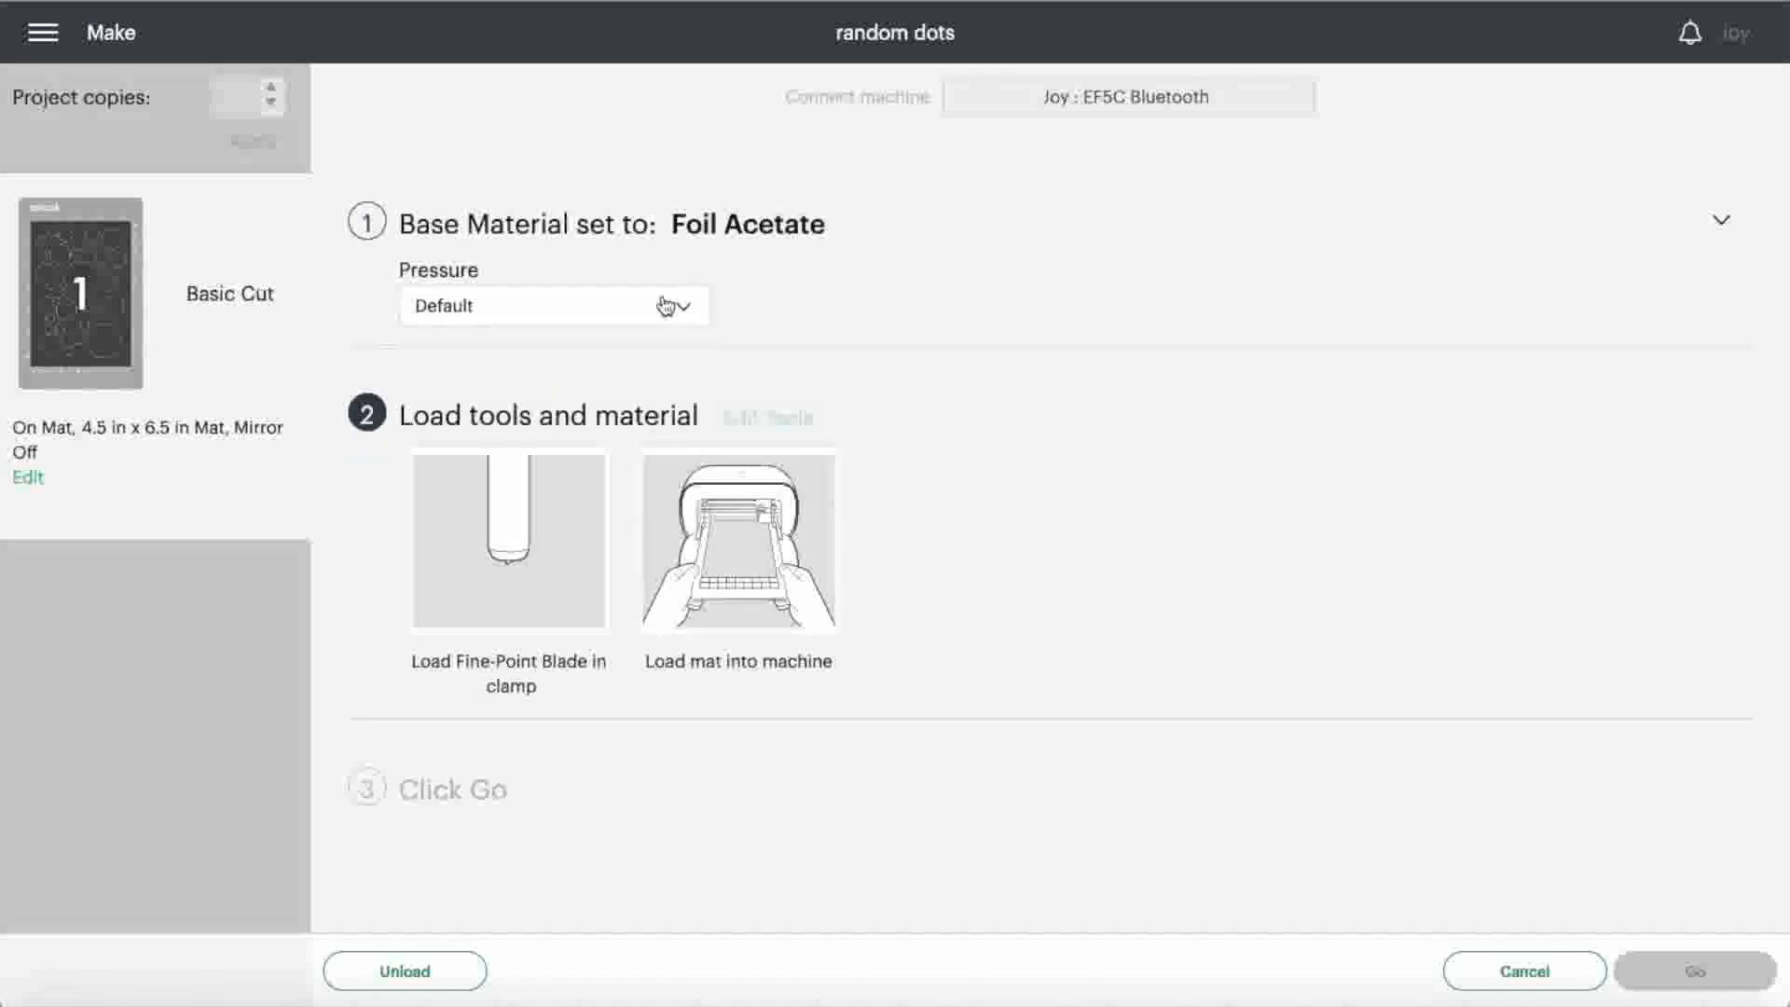
{"action": "left_click", "coordinate": [662, 308]}
{"action": "left_click", "coordinate": [623, 347]}
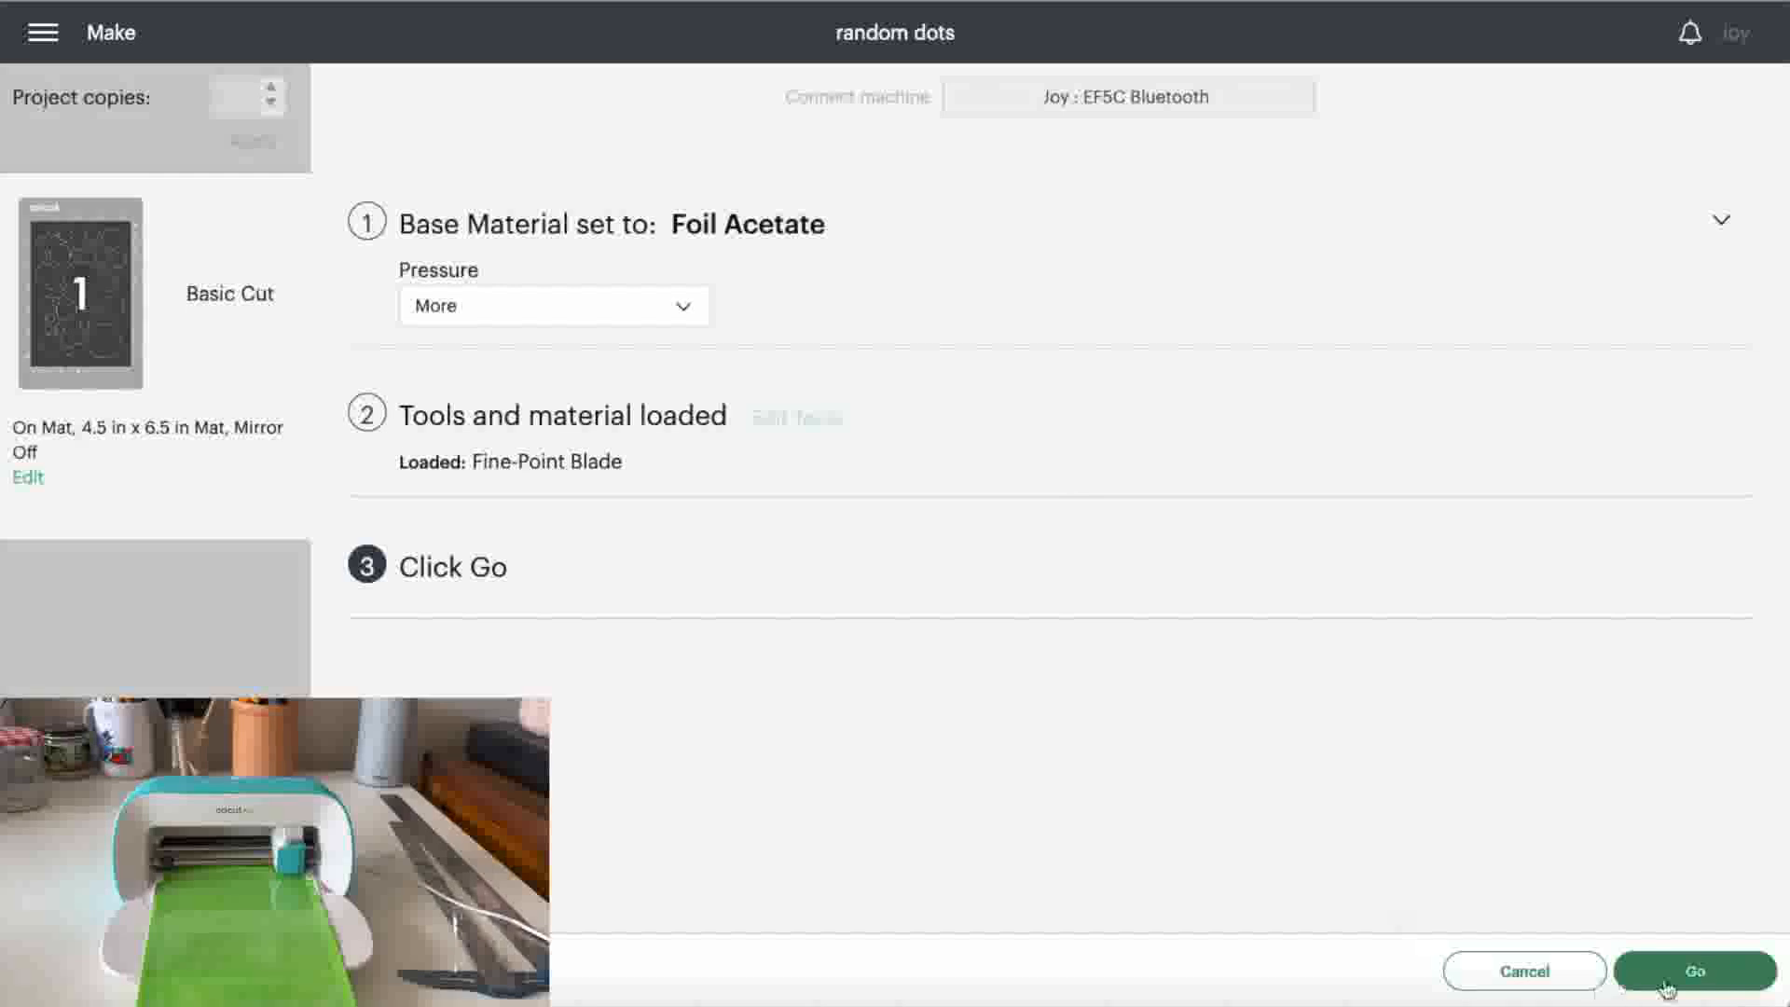
Cut the random dots pattern, unload the mat and finish the job.
{"action": "left_click", "coordinate": [1715, 975]}
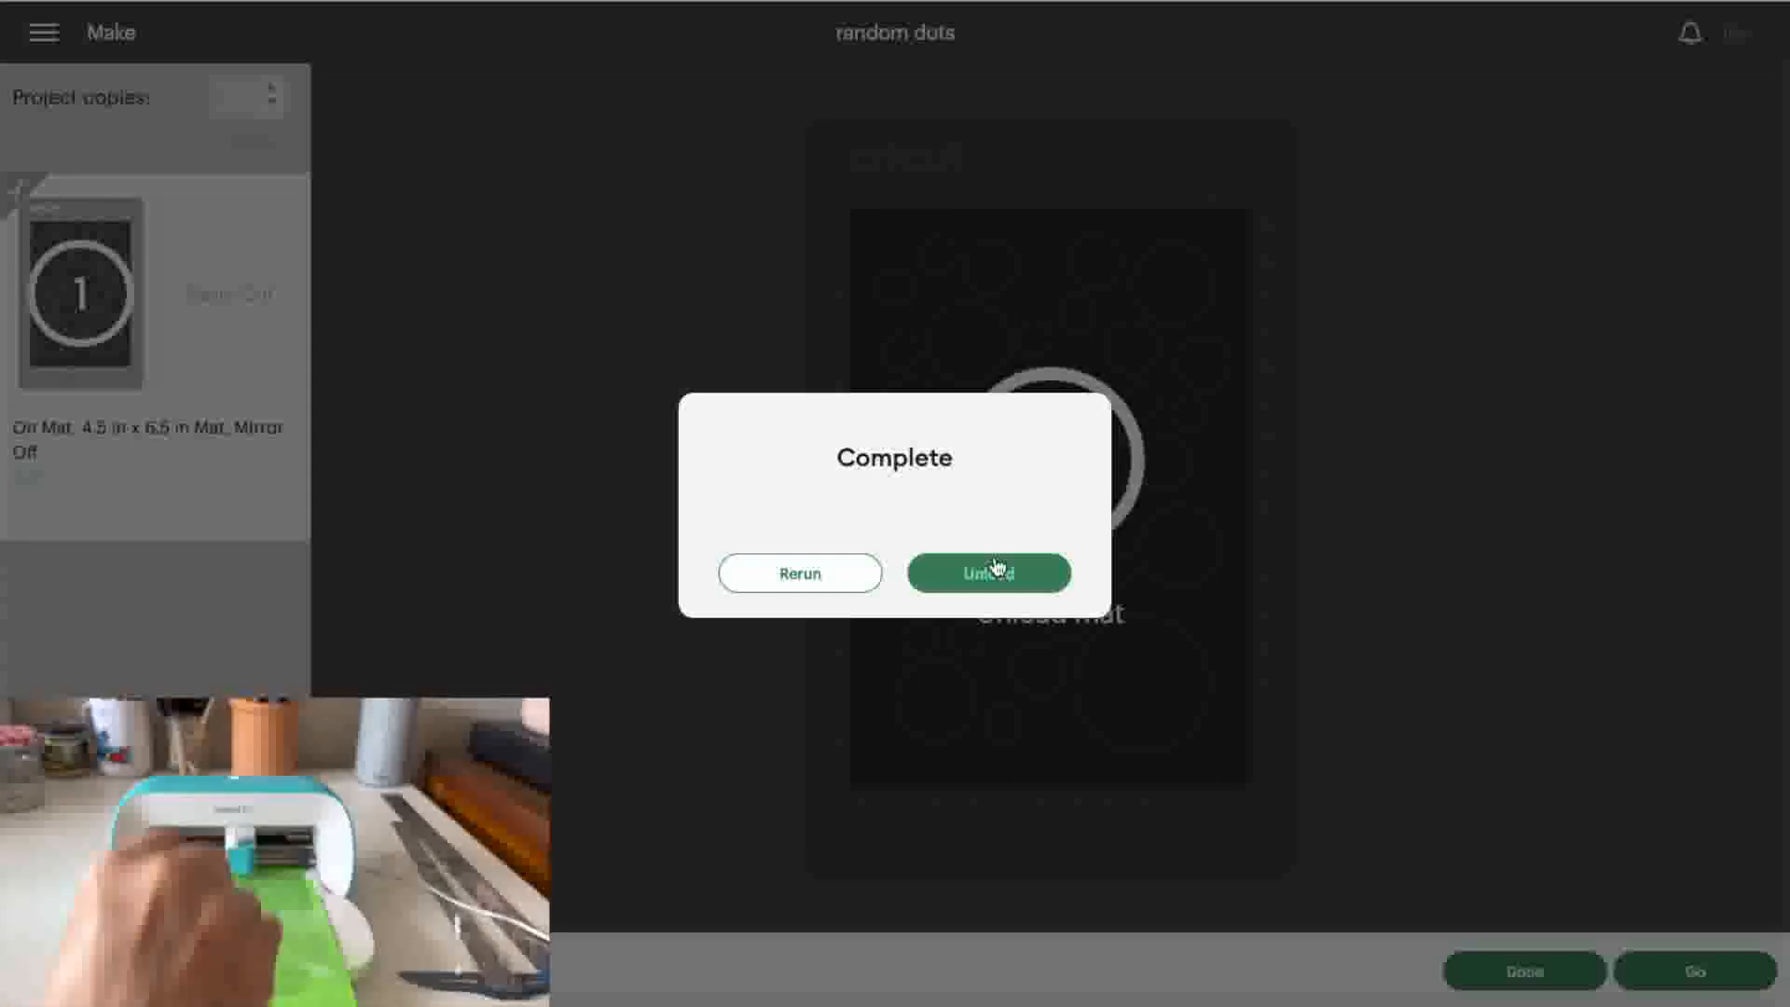
{"action": "left_click", "coordinate": [978, 580]}
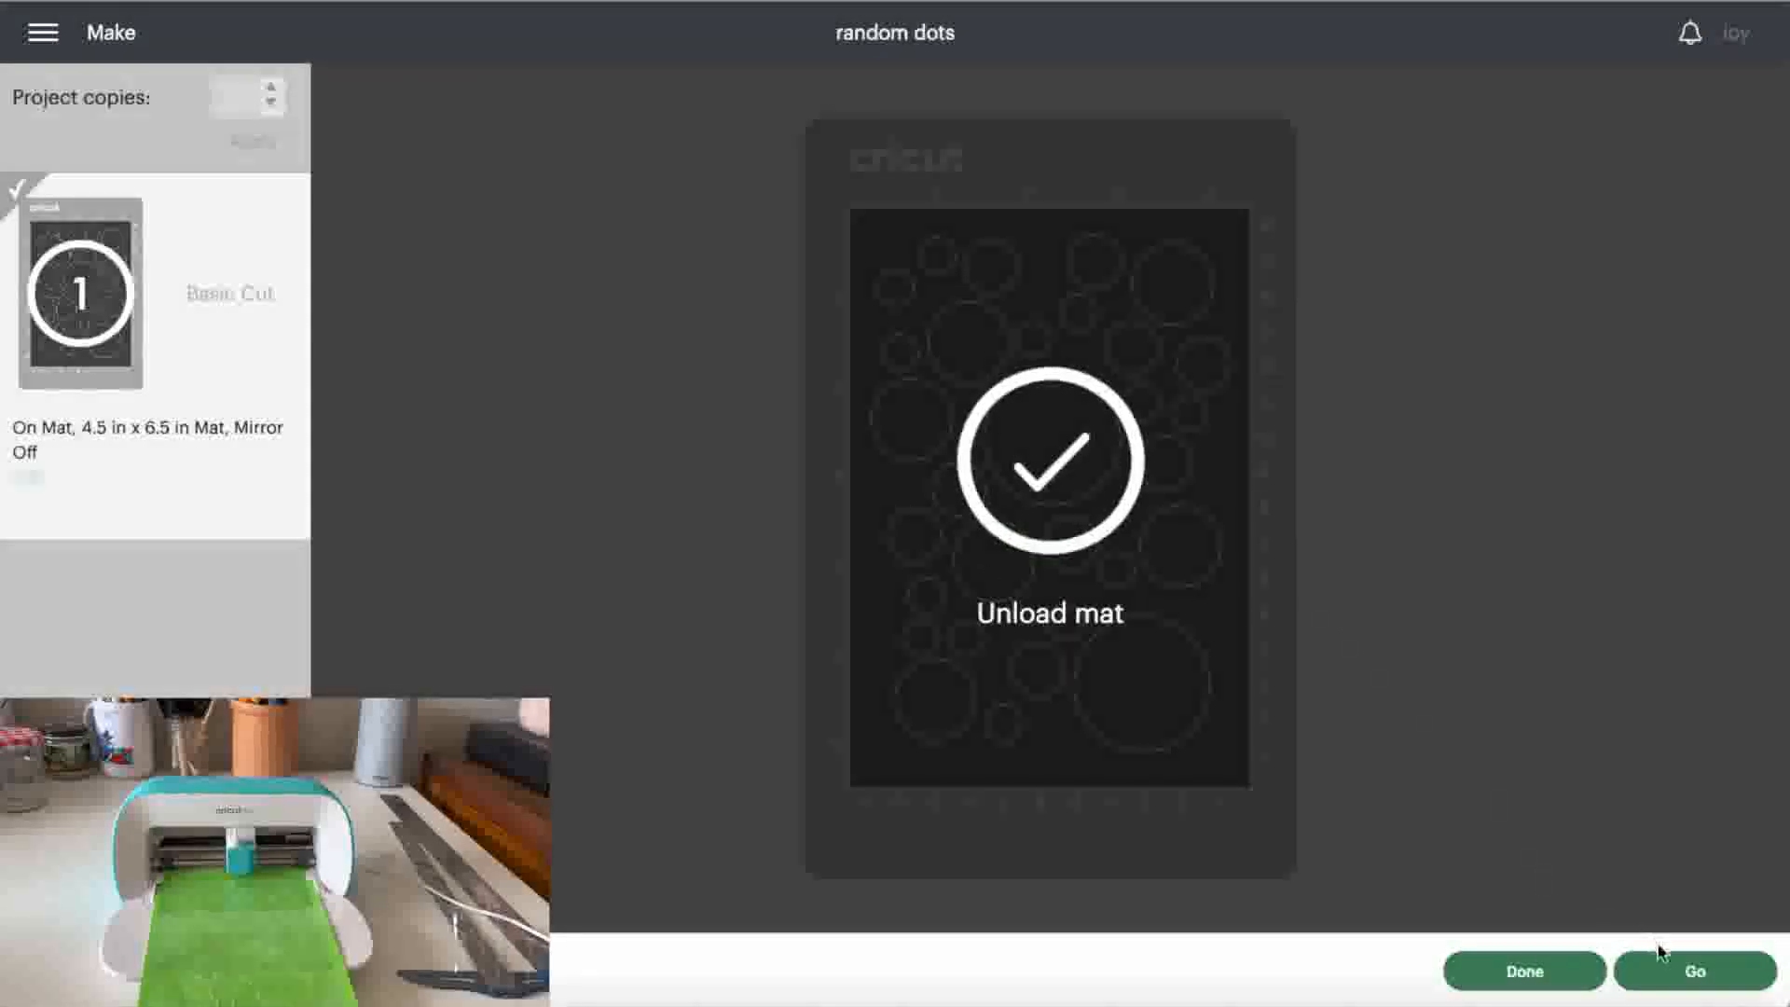
{"action": "left_click", "coordinate": [1525, 971]}
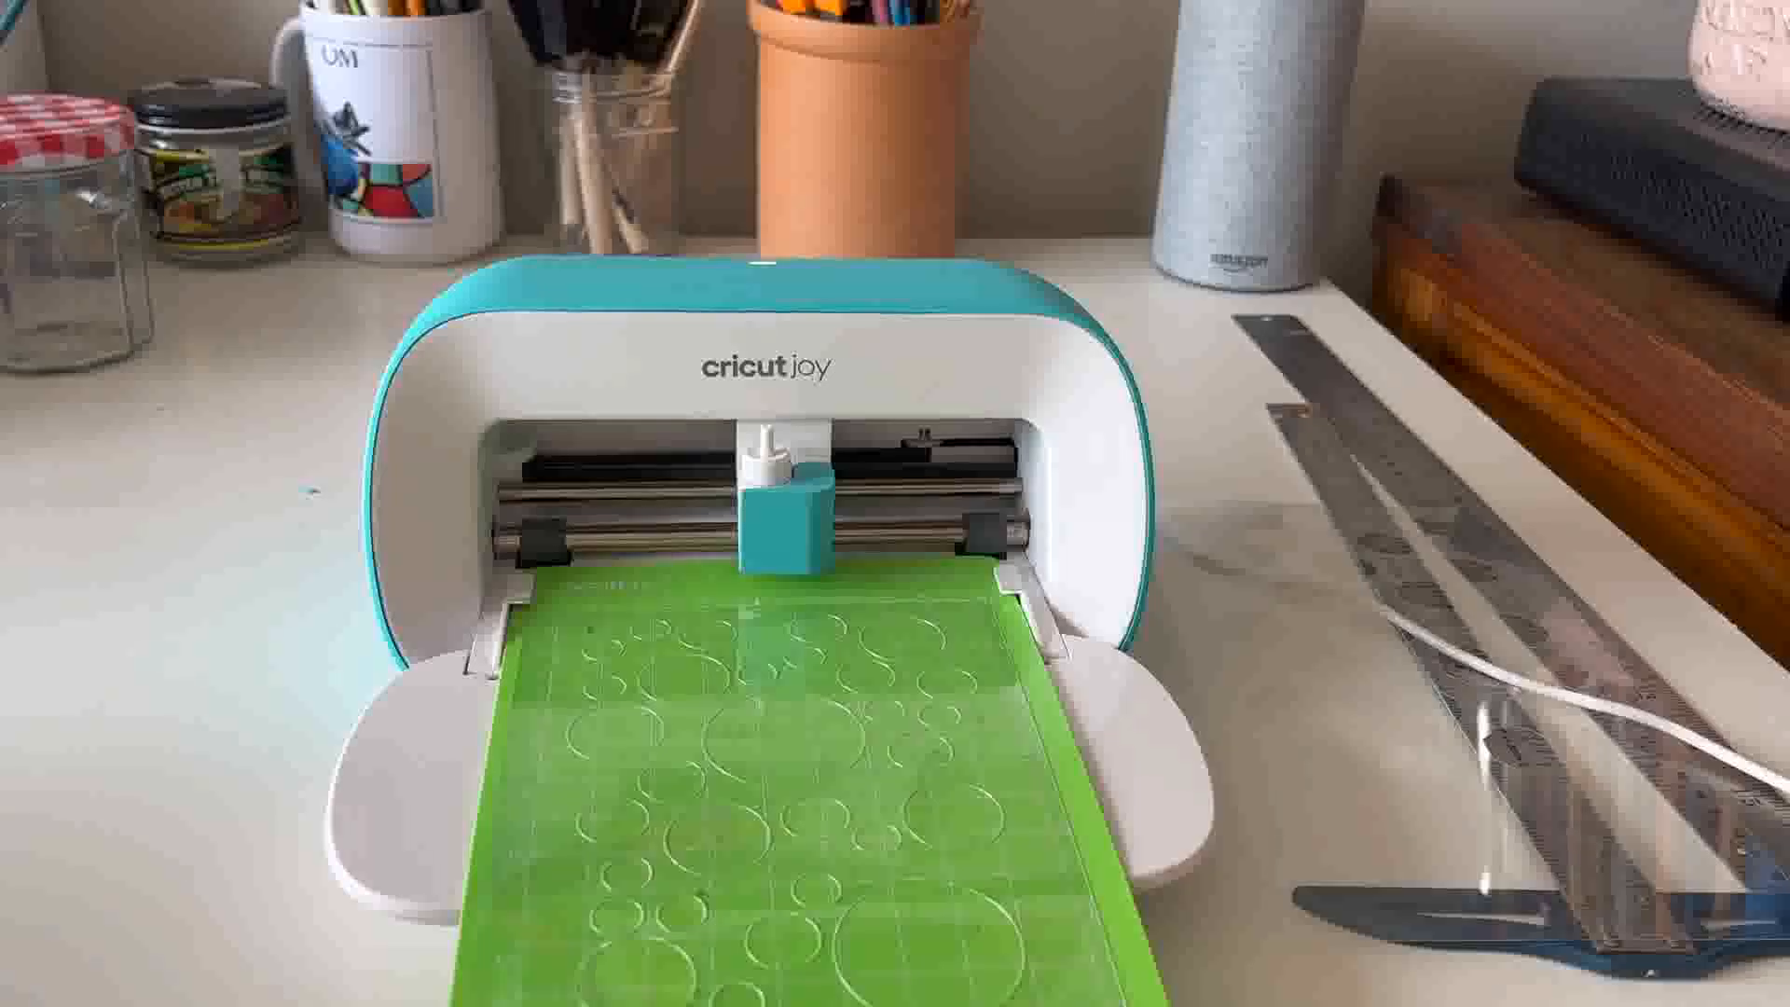